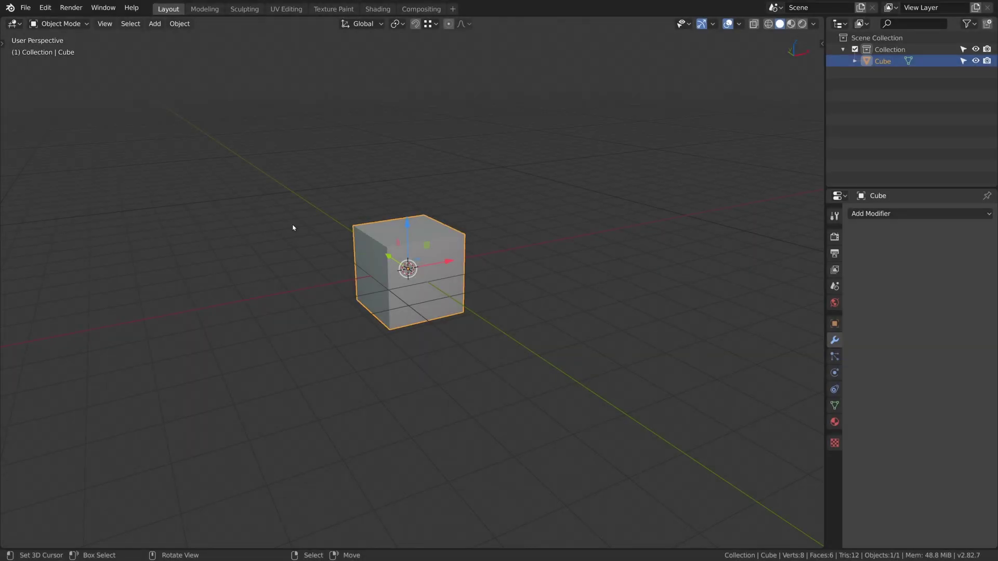
# Step: Add a Simple Subdivision Surface modifier to the cube with render and viewport levels 6, quality 1 and creases off
pyautogui.click(865, 214)
pyautogui.click(755, 404)
pyautogui.moveTo(908, 320); pyautogui.dragTo(956, 320)
pyautogui.moveTo(856, 332); pyautogui.dragTo(884, 342)
pyautogui.click(954, 291)
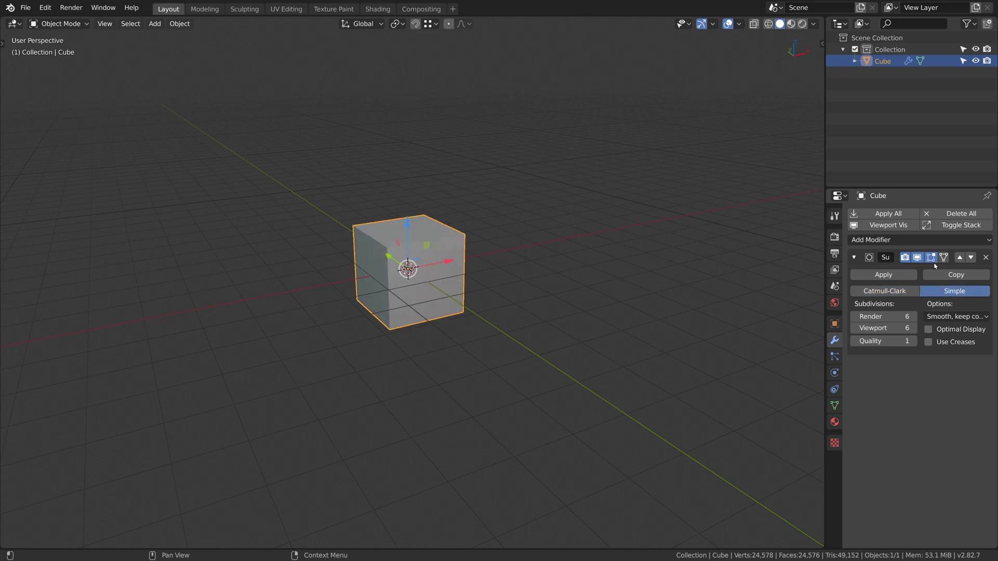
# Step: Add a second, Catmull-Clark Subdivision Surface modifier with render 3, viewport 2, quality 1 and creases off, and widen the properties area
pyautogui.click(883, 239)
pyautogui.click(753, 431)
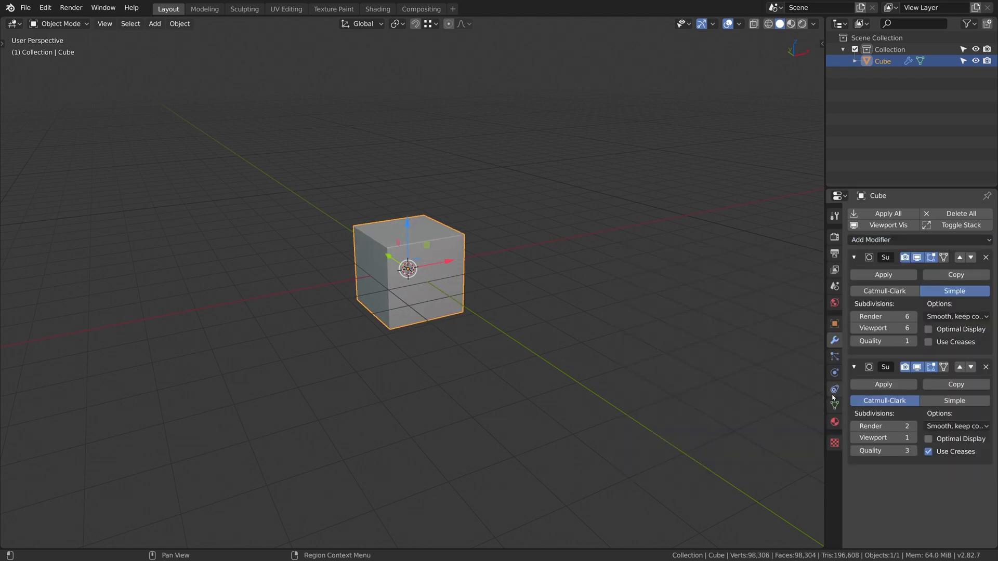
pyautogui.click(913, 426)
pyautogui.click(913, 438)
pyautogui.click(928, 451)
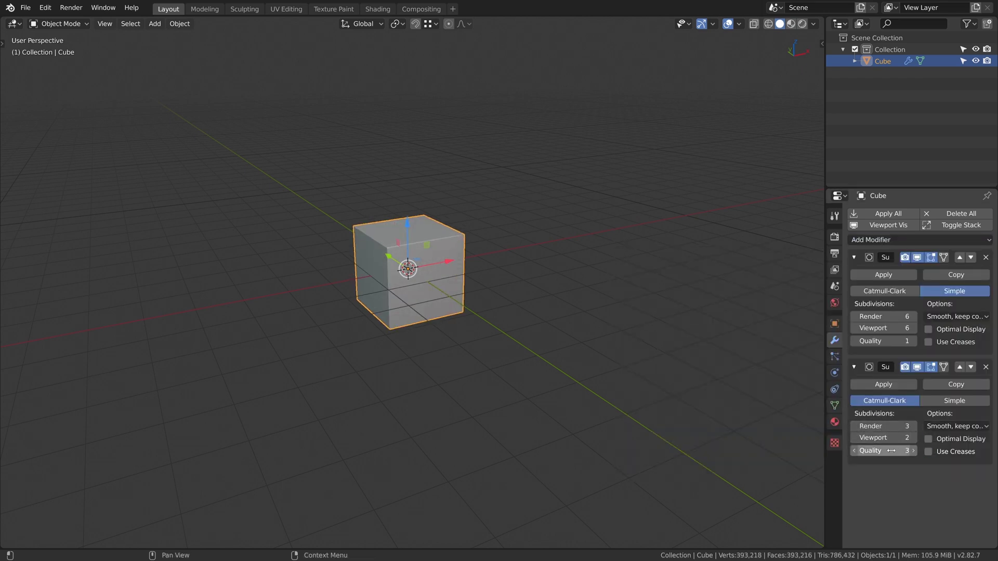
pyautogui.moveTo(825, 268); pyautogui.dragTo(799, 269)
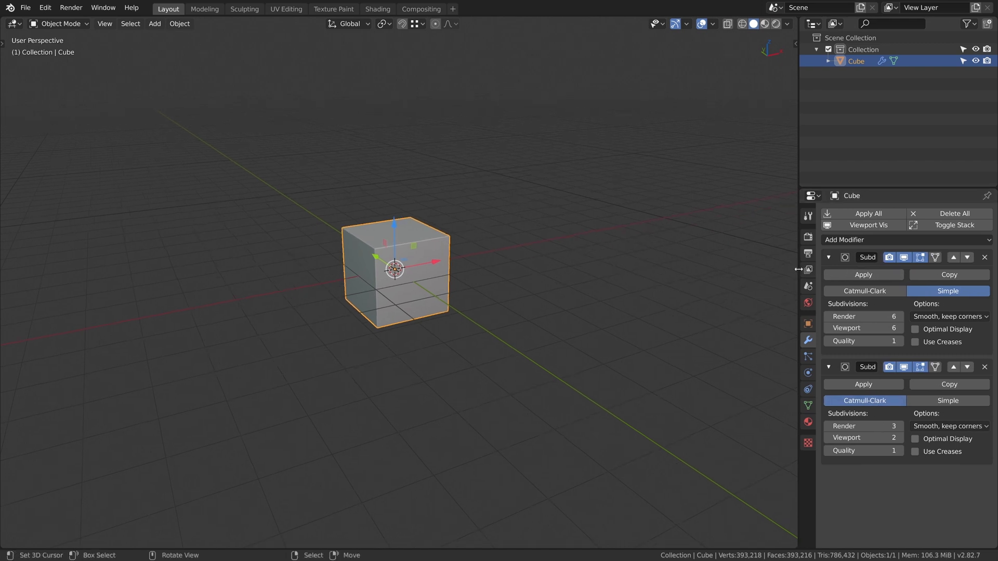
# Step: Switch to the Shading workspace and set the render engine to Cycles with GPU Compute
pyautogui.click(377, 8)
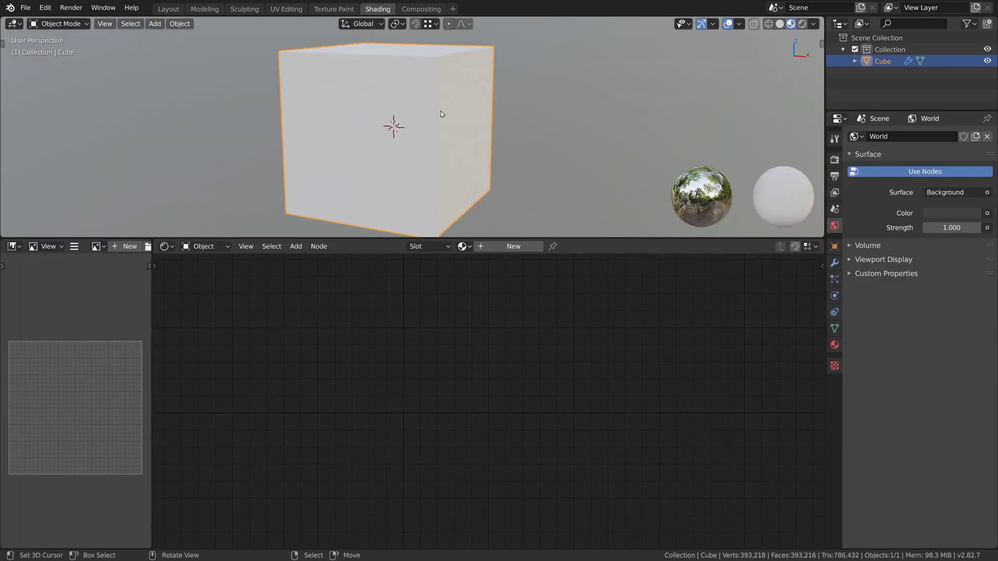
pyautogui.click(834, 159)
pyautogui.click(957, 136)
pyautogui.click(935, 176)
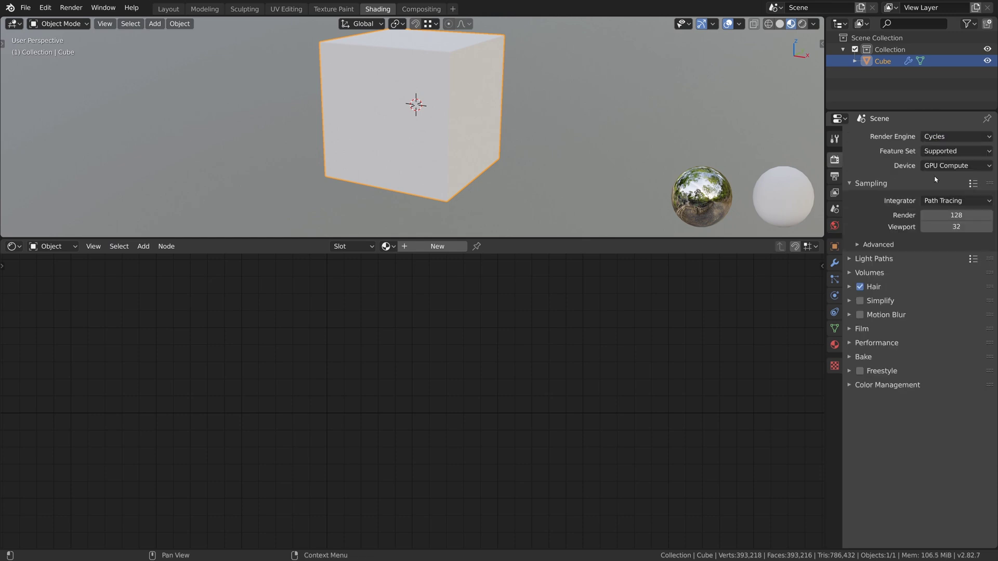
# Step: Set the colour management look to Medium High Contrast and enable the transparent film background
pyautogui.click(881, 385)
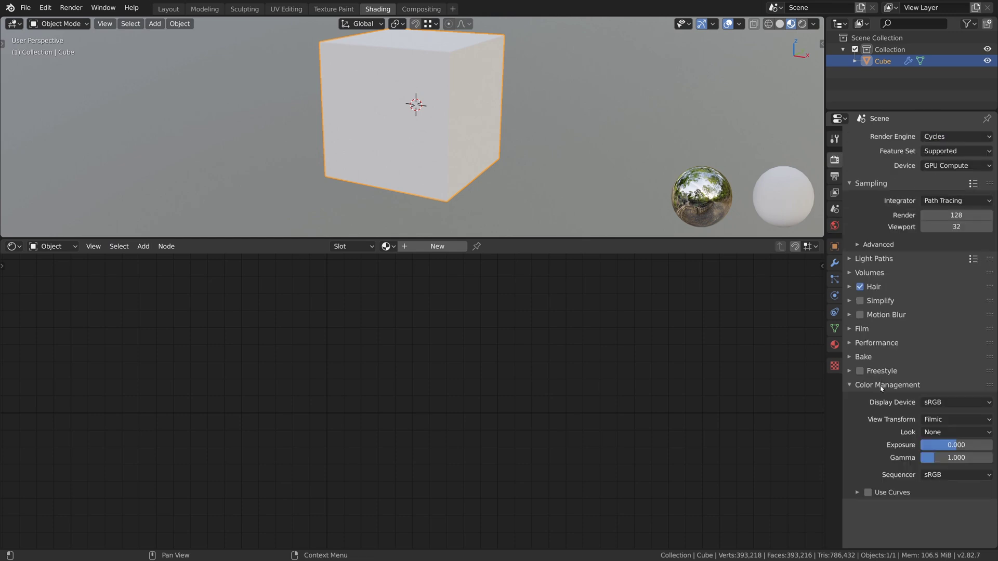
pyautogui.click(943, 433)
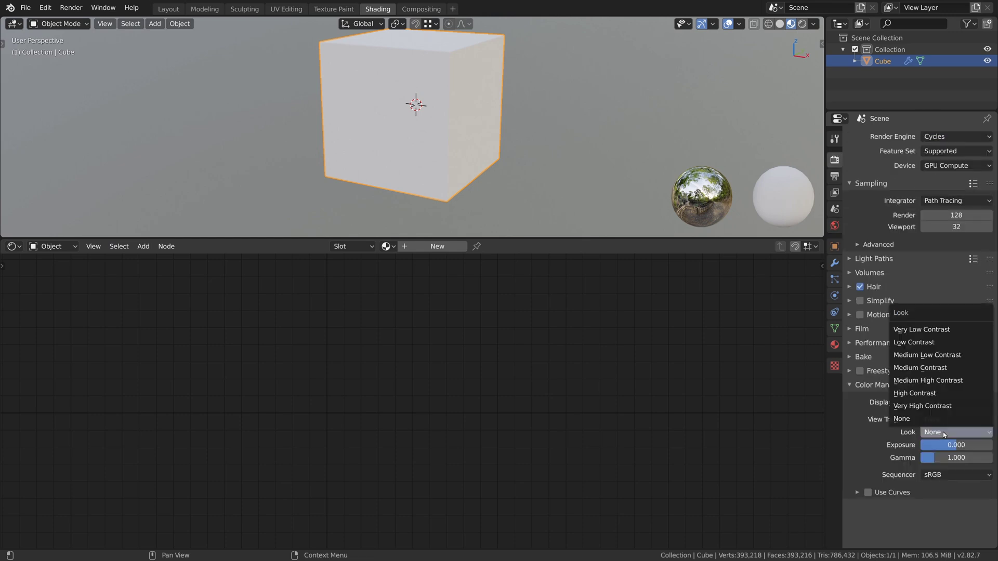
pyautogui.click(935, 381)
pyautogui.click(861, 332)
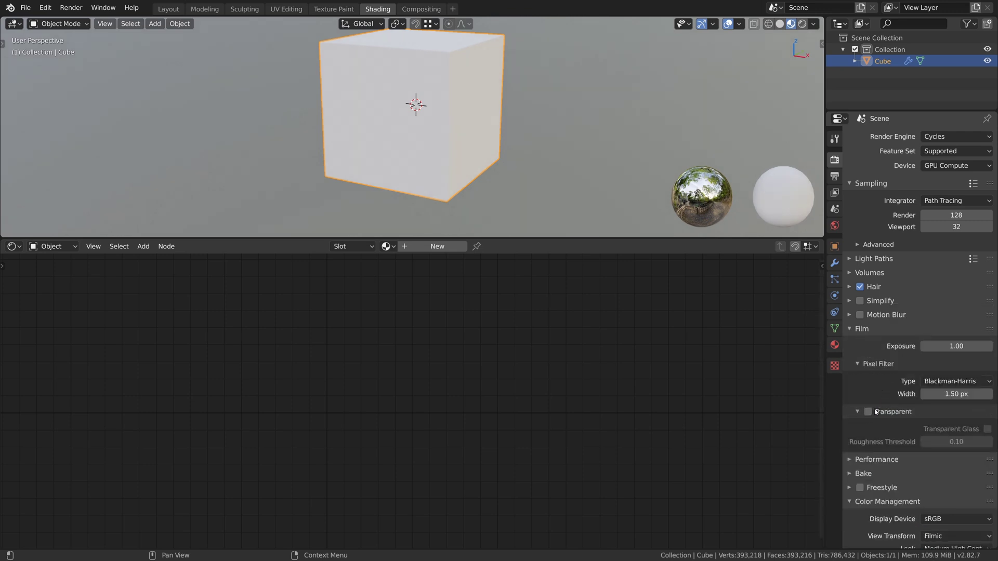
pyautogui.click(864, 333)
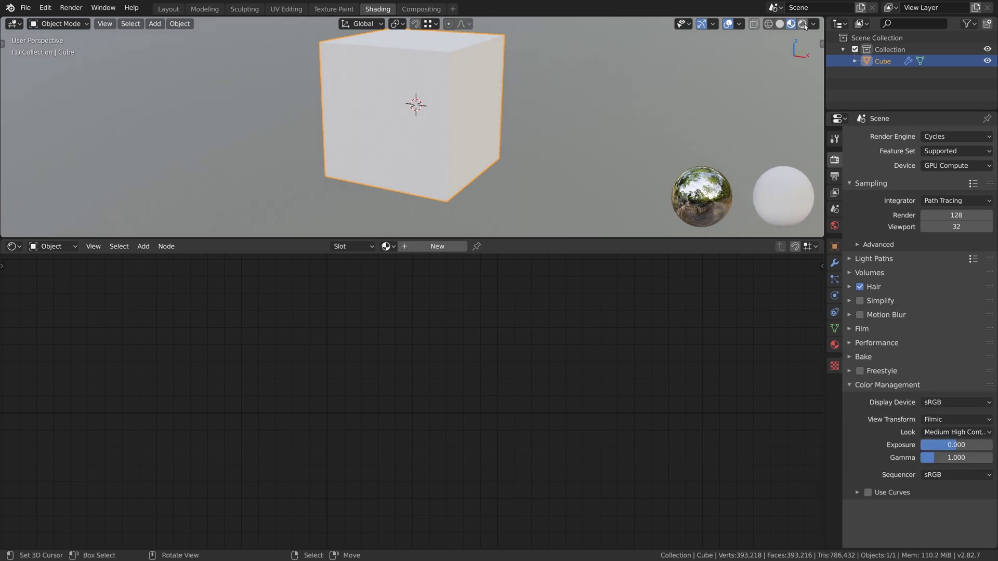
# Step: Show the viewport in rendered shading and open the World shader's node tree
pyautogui.hotkey('shift', 'z')
pyautogui.keyDown('shift'); pyautogui.moveTo(430, 95); pyautogui.dragTo(437, 107, button='middle'); pyautogui.keyUp('shift')
pyautogui.click(52, 246)
pyautogui.click(52, 272)
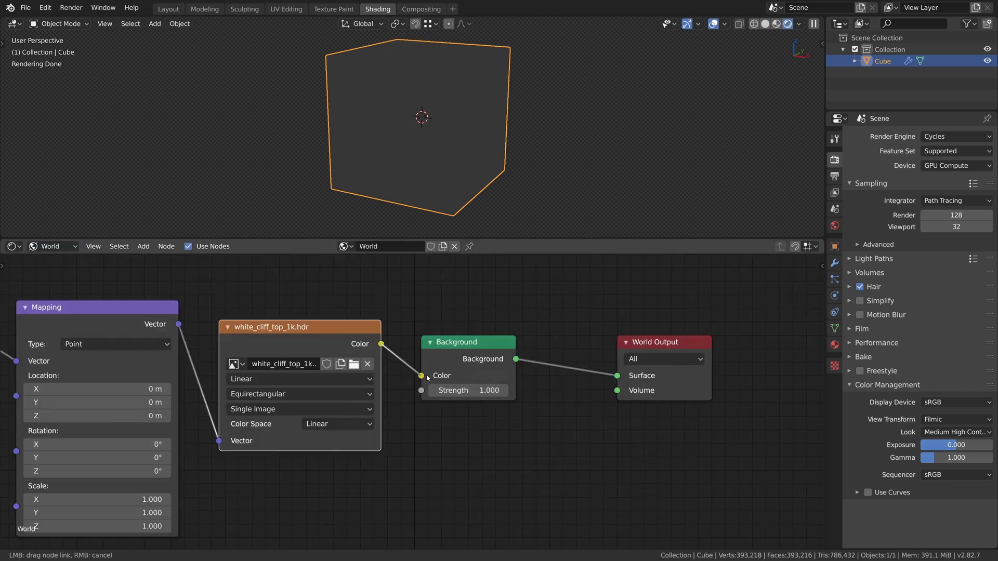
# Step: Insert a Hue Saturation Value node with saturation 2 between the HDR texture and Background, and set the Background strength to 1.5
pyautogui.moveTo(472, 346); pyautogui.dragTo(610, 347)
pyautogui.hotkey('shift', 'a')
pyautogui.moveTo(509, 483)
pyautogui.click(580, 429)
pyautogui.click(428, 323)
pyautogui.moveTo(486, 381); pyautogui.dragTo(615, 382)
pyautogui.click(631, 390)
pyautogui.write('1.5')
pyautogui.press('Return')
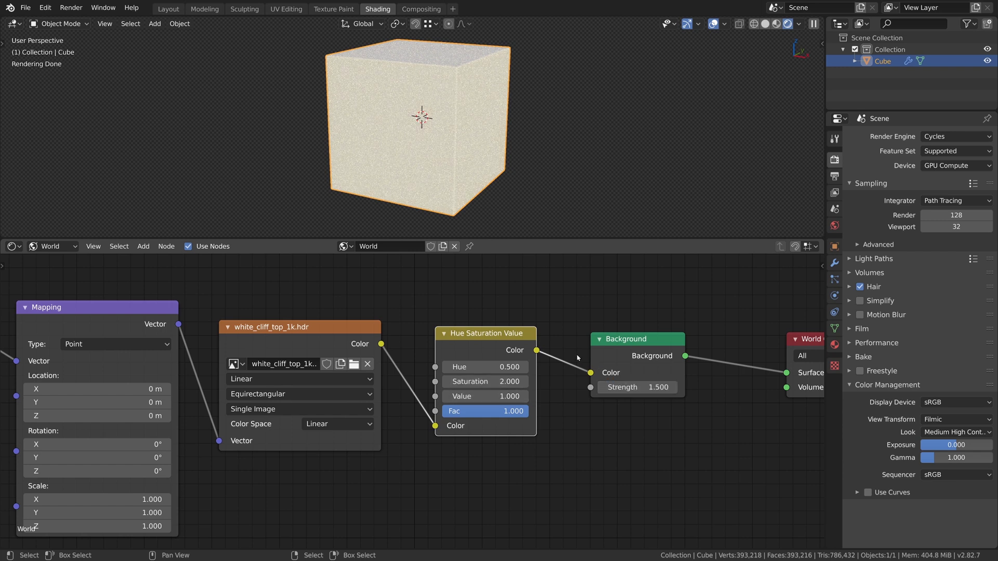
# Step: Return to the object shader and create a new material for the cube named Greeble
pyautogui.click(66, 251)
pyautogui.click(57, 262)
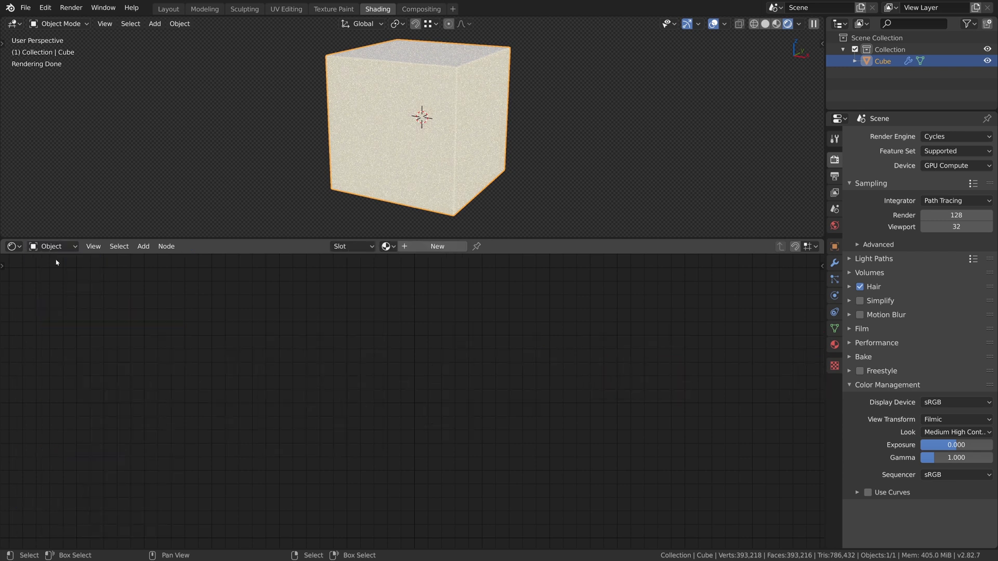
pyautogui.click(430, 246)
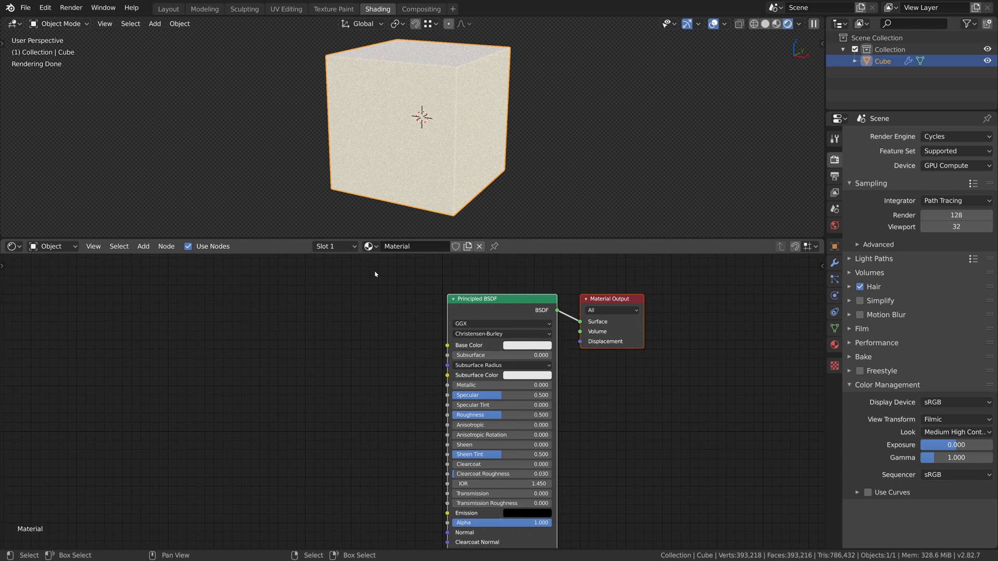
pyautogui.doubleClick(396, 246)
pyautogui.write('Greeble')
pyautogui.press('Return')
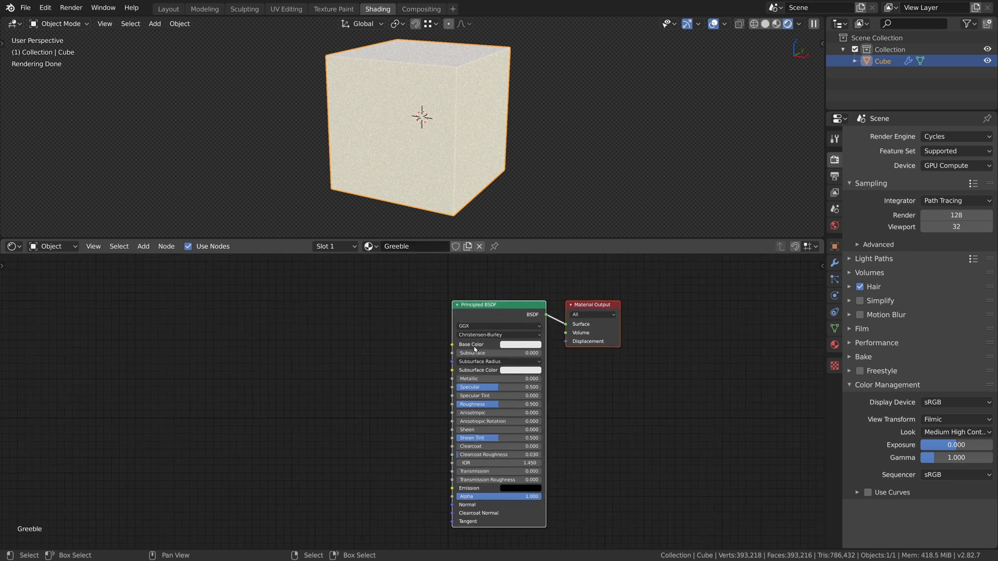
# Step: Enlarge the node editor and add a Texture Coordinate node well before the Principled BSDF
pyautogui.moveTo(544, 239); pyautogui.dragTo(544, 162)
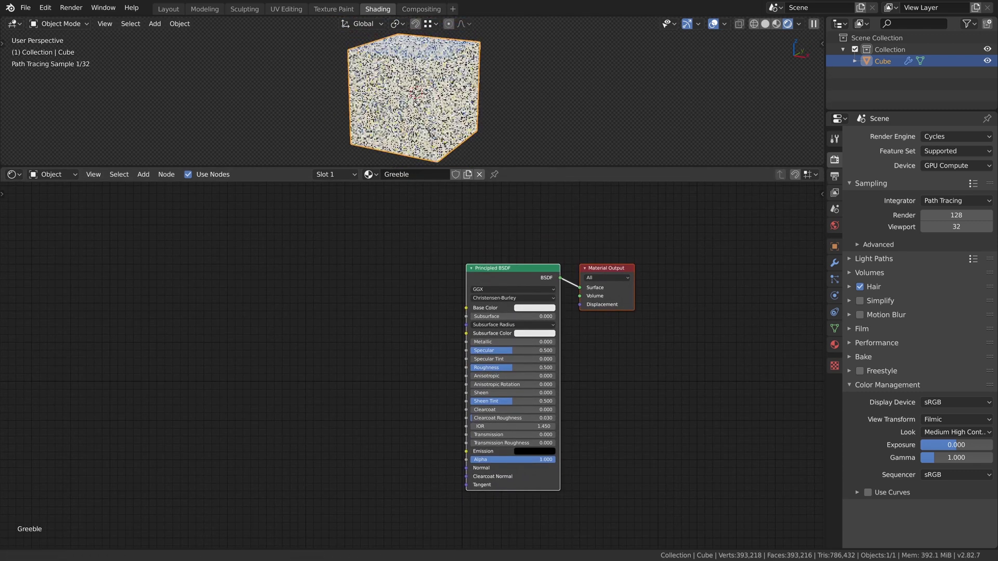
pyautogui.moveTo(447, 325); pyautogui.dragTo(557, 314, button='middle')
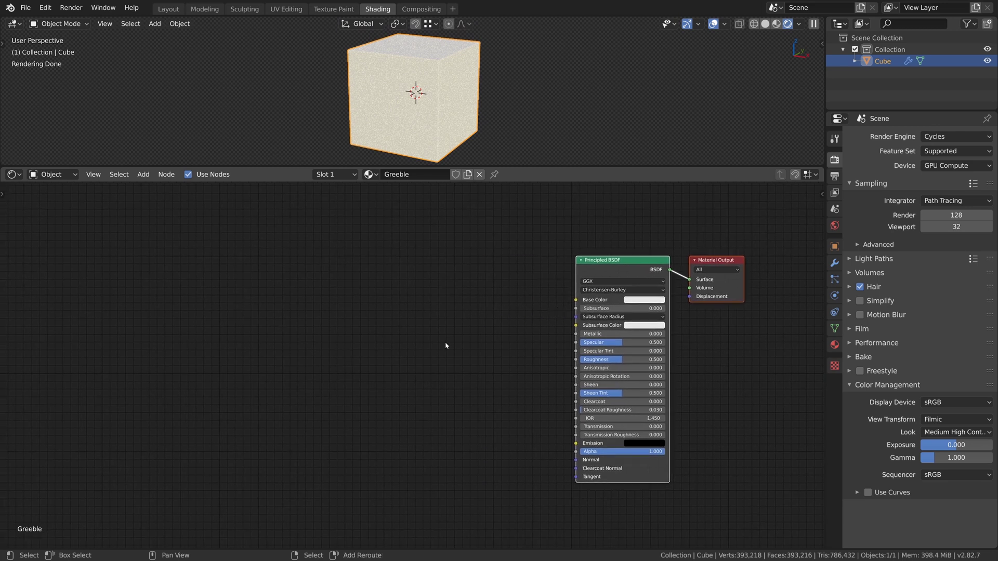
pyautogui.hotkey('shift', 'a')
pyautogui.moveTo(457, 292)
pyautogui.click(513, 220)
pyautogui.click(171, 399)
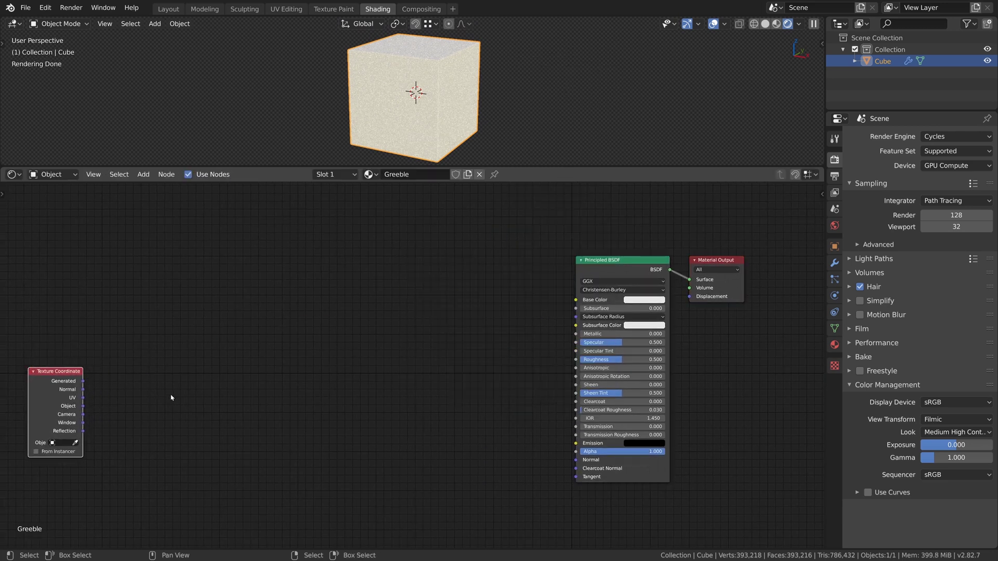
# Step: Add a Voronoi Texture node, feed its Vector from the Object coordinates and preview it on the cube
pyautogui.scroll(1, 78, 441)
pyautogui.hotkey('shift', 'a')
pyautogui.moveTo(260, 452)
pyautogui.click(380, 431)
pyautogui.click(164, 360)
pyautogui.moveTo(110, 401); pyautogui.dragTo(174, 438)
pyautogui.keyDown('ctrl'); pyautogui.keyDown('shift'); pyautogui.click(208, 380); pyautogui.keyUp('shift'); pyautogui.keyUp('ctrl')
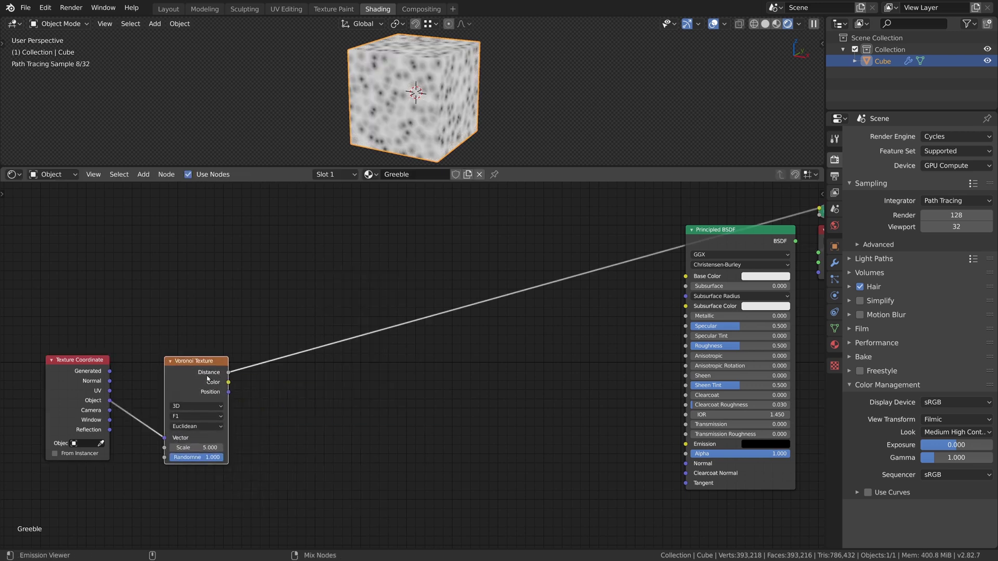
# Step: Set the Voronoi Texture to Chebychev distance with scale 2 and preview its Color output
pyautogui.click(183, 427)
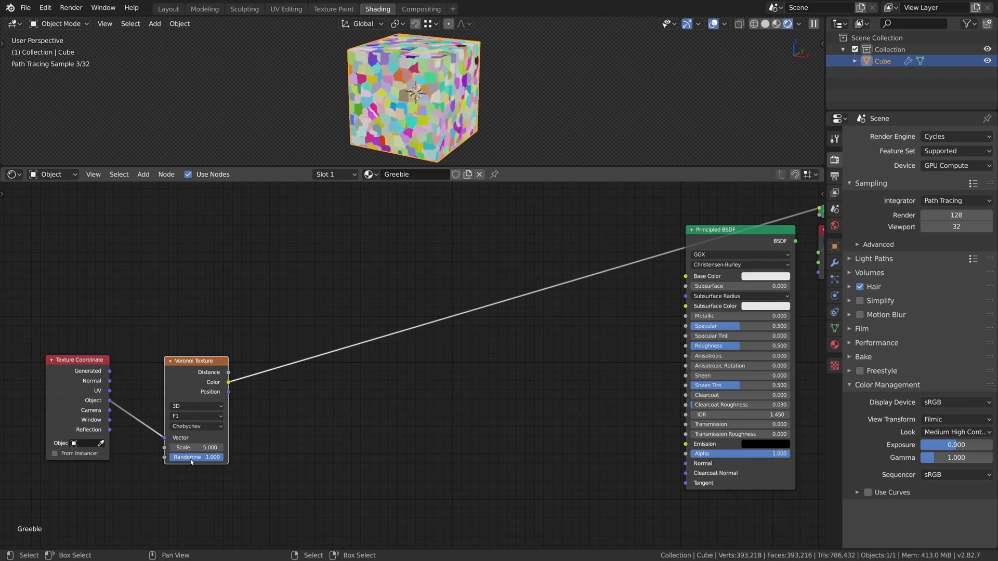
pyautogui.click(190, 448)
pyautogui.moveTo(197, 377); pyautogui.dragTo(189, 376)
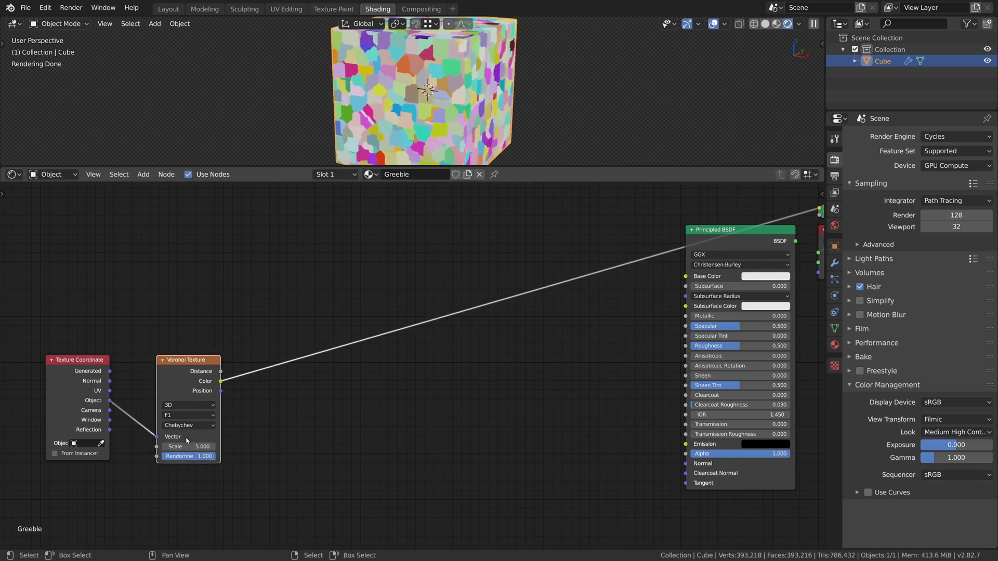
pyautogui.press('Return')
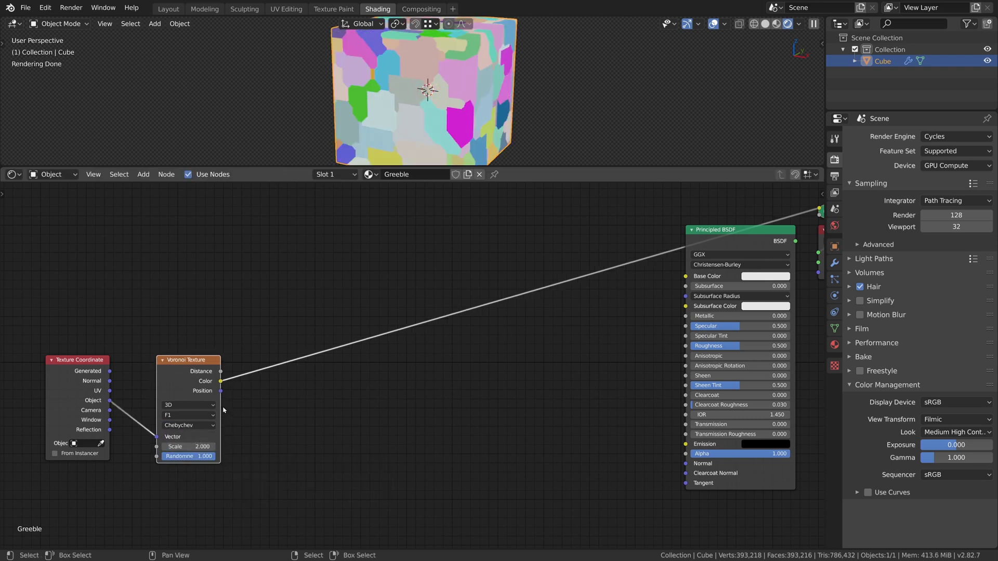
# Step: Duplicate the Voronoi Texture above the original with its input link kept, set its scale to 3 and preview its Color output
pyautogui.moveTo(191, 368); pyautogui.dragTo(191, 415)
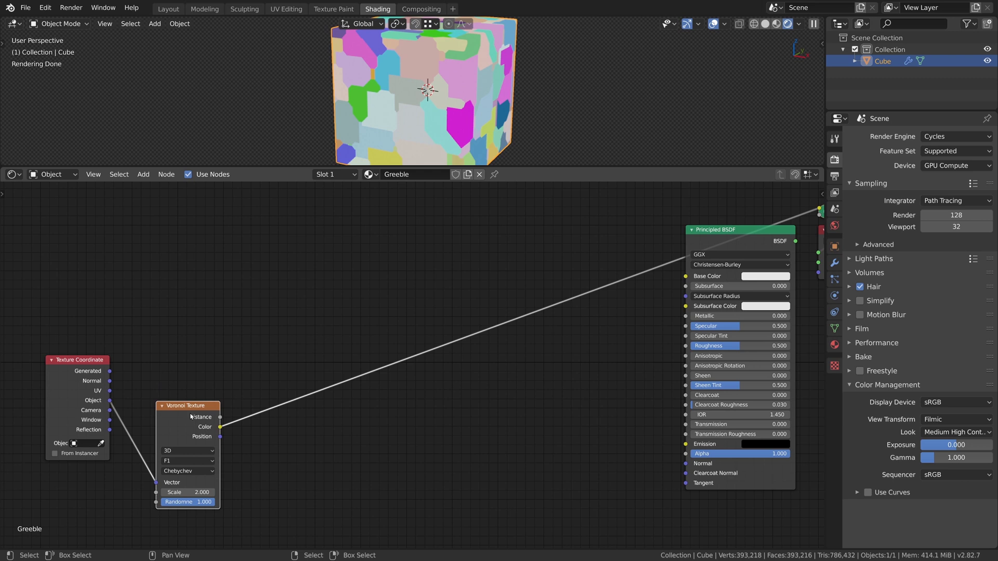
pyautogui.hotkey('ctrl', 'shift', 'd')
pyautogui.click(194, 316)
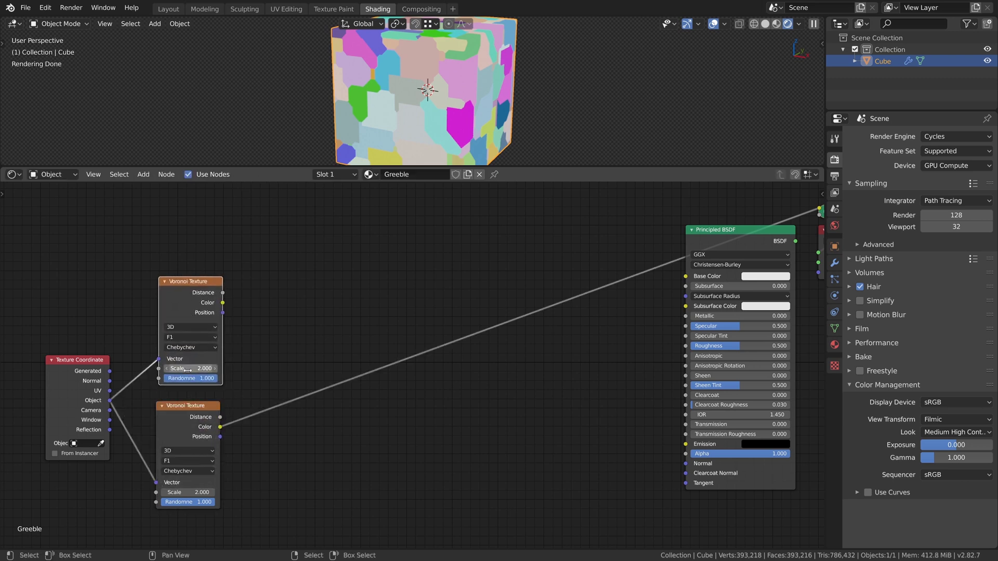
pyautogui.keyDown('ctrl'); pyautogui.keyDown('shift'); pyautogui.click(189, 306); pyautogui.keyUp('shift'); pyautogui.keyUp('ctrl')
pyautogui.keyDown('ctrl'); pyautogui.keyDown('shift'); pyautogui.click(188, 305); pyautogui.keyUp('shift'); pyautogui.keyUp('ctrl')
pyautogui.moveTo(189, 305); pyautogui.dragTo(183, 334, button='middle')
# Step: Make a third linked Voronoi Texture copy above the others, set its scale to 6 and preview its Color output
pyautogui.hotkey('ctrl', 'shift', 'd')
pyautogui.click(198, 223)
pyautogui.keyDown('ctrl'); pyautogui.keyDown('shift'); pyautogui.click(197, 222); pyautogui.keyUp('shift'); pyautogui.keyUp('ctrl')
pyautogui.keyDown('ctrl'); pyautogui.keyDown('shift'); pyautogui.click(197, 223); pyautogui.keyUp('shift'); pyautogui.keyUp('ctrl')
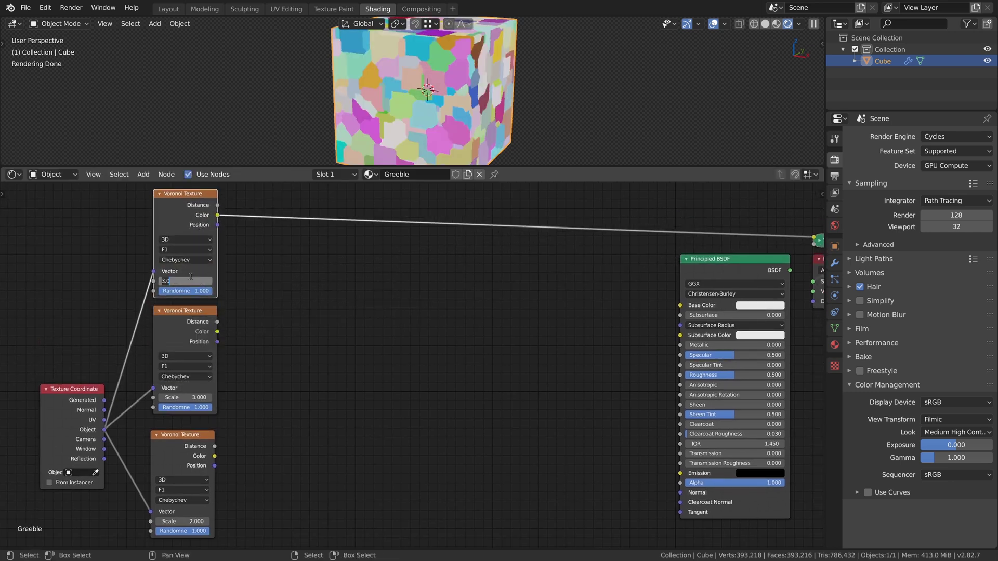
pyautogui.write('6')
pyautogui.press('Return')
# Step: Insert a Map Range node after the scale 6 Voronoi's Color output, with From Min 0.11 and From Max 0.83
pyautogui.hotkey('shift', 'a')
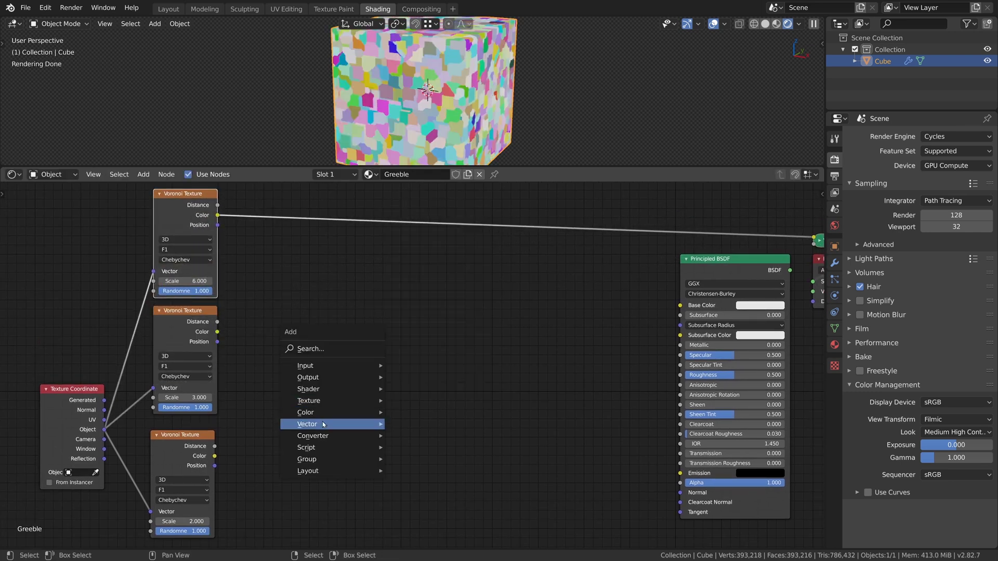
pyautogui.moveTo(333, 437)
pyautogui.click(431, 346)
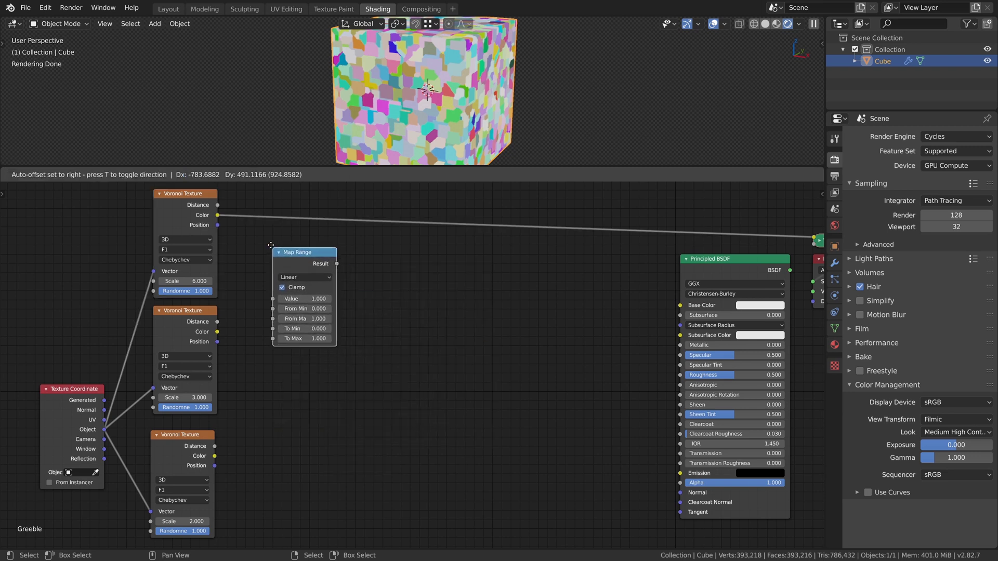
pyautogui.click(269, 193)
pyautogui.moveTo(303, 207); pyautogui.dragTo(276, 208)
pyautogui.click(277, 209)
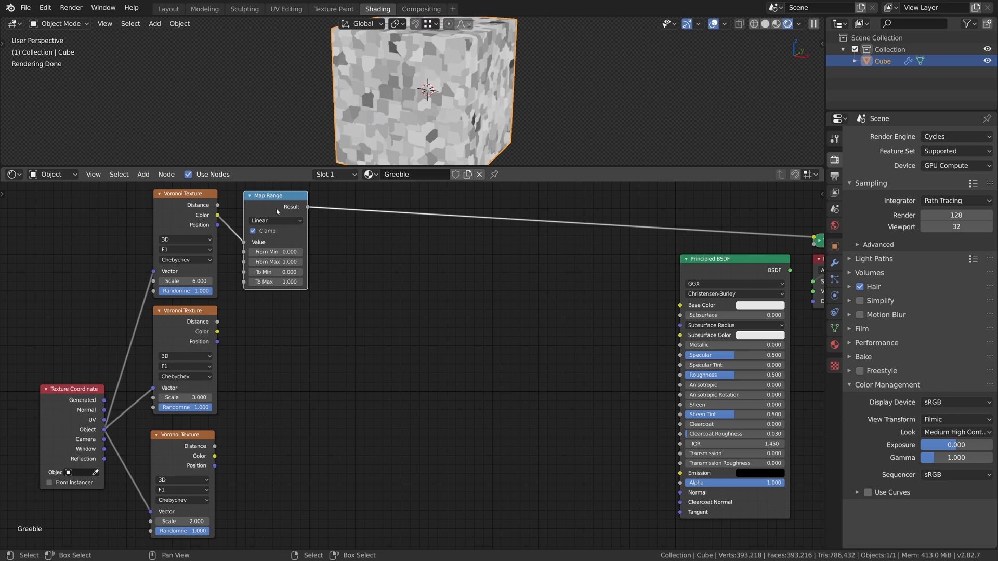
pyautogui.moveTo(276, 252); pyautogui.dragTo(282, 252)
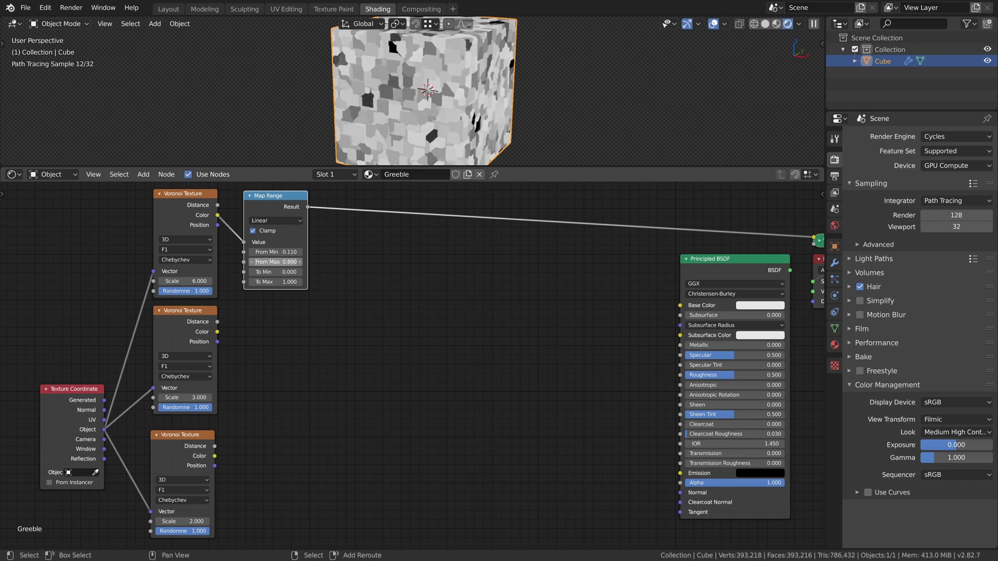
# Step: Duplicate the Map Range node for the scale 3 and scale 2 Voronoi textures and connect their Color outputs to the copies
pyautogui.hotkey('shift', 'd')
pyautogui.click(273, 450)
pyautogui.keyDown('ctrl'); pyautogui.keyDown('shift'); pyautogui.click(273, 450); pyautogui.keyUp('shift'); pyautogui.keyUp('ctrl')
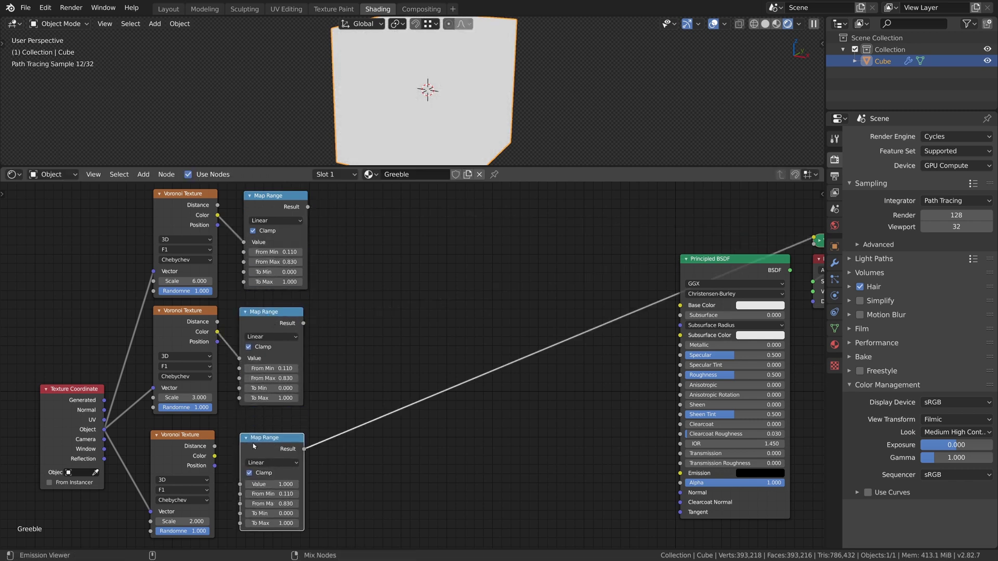
pyautogui.moveTo(215, 456); pyautogui.dragTo(241, 486)
pyautogui.moveTo(272, 449); pyautogui.dragTo(267, 450)
# Step: Combine the scale 3 and scale 2 Map Range results in a MixRGB node set to Add with factor 0.2
pyautogui.hotkey('shift', 'a')
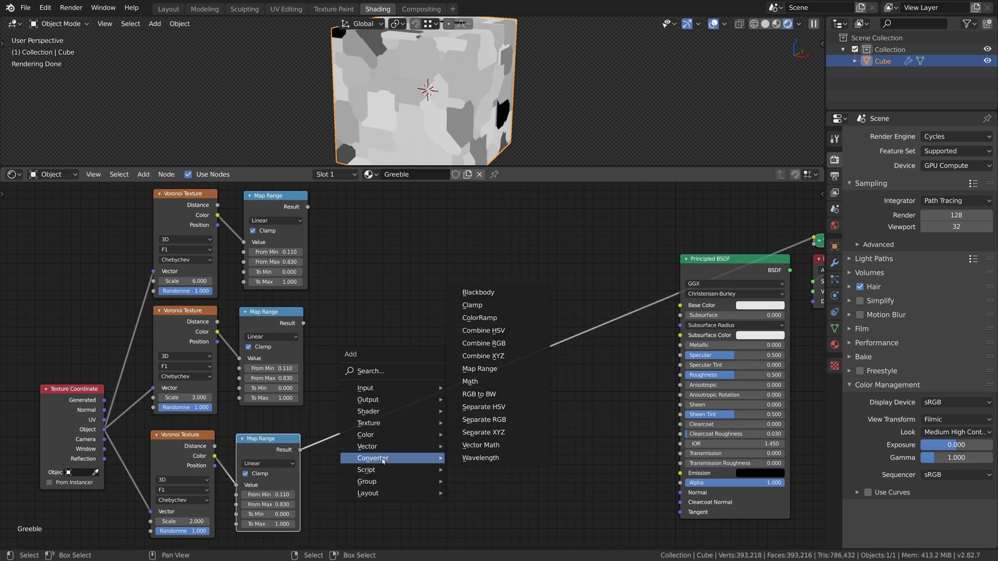
pyautogui.moveTo(363, 439)
pyautogui.click(468, 498)
pyautogui.click(398, 377)
pyautogui.moveTo(303, 323); pyautogui.dragTo(356, 418)
pyautogui.click(400, 387)
pyautogui.click(385, 297)
pyautogui.press('Return')
# Step: Duplicate the Add node to combine the scale 6 Map Range result with the first Add's output, and preview the combined pattern
pyautogui.hotkey('shift', 'd')
pyautogui.click(461, 295)
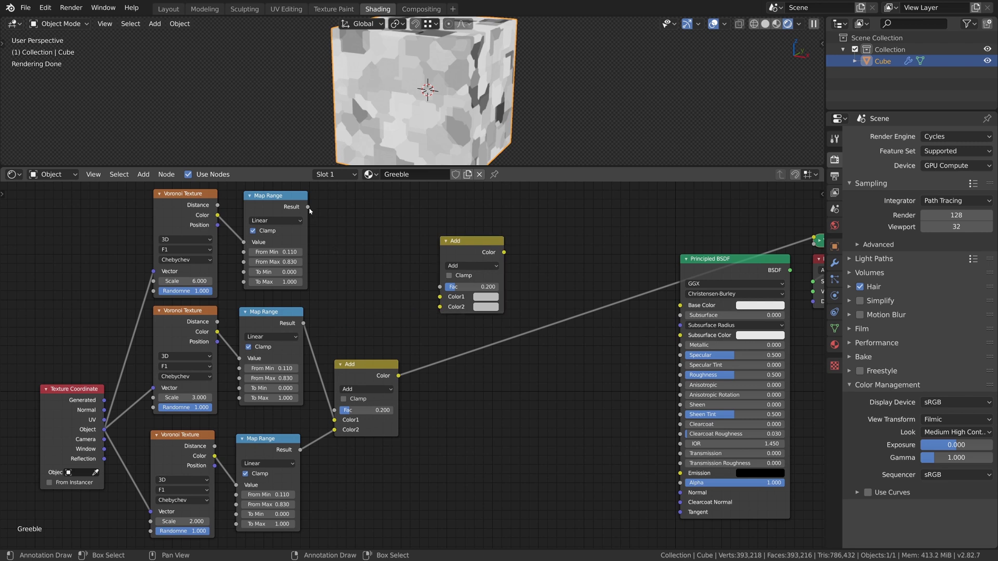
pyautogui.moveTo(308, 207); pyautogui.dragTo(440, 297)
pyautogui.moveTo(398, 375); pyautogui.dragTo(439, 307)
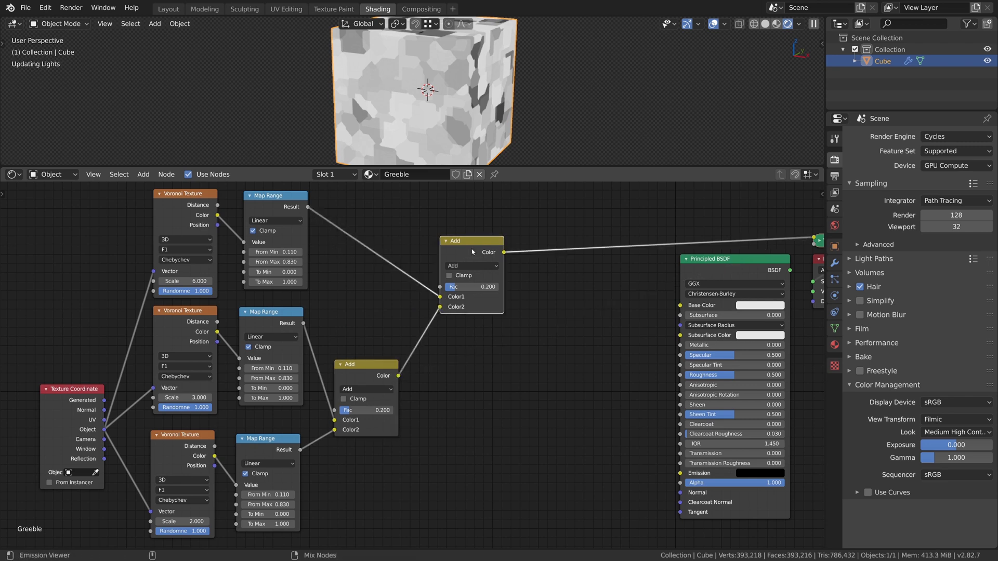
pyautogui.keyDown('ctrl'); pyautogui.keyDown('shift'); pyautogui.click(472, 252); pyautogui.keyUp('shift'); pyautogui.keyUp('ctrl')
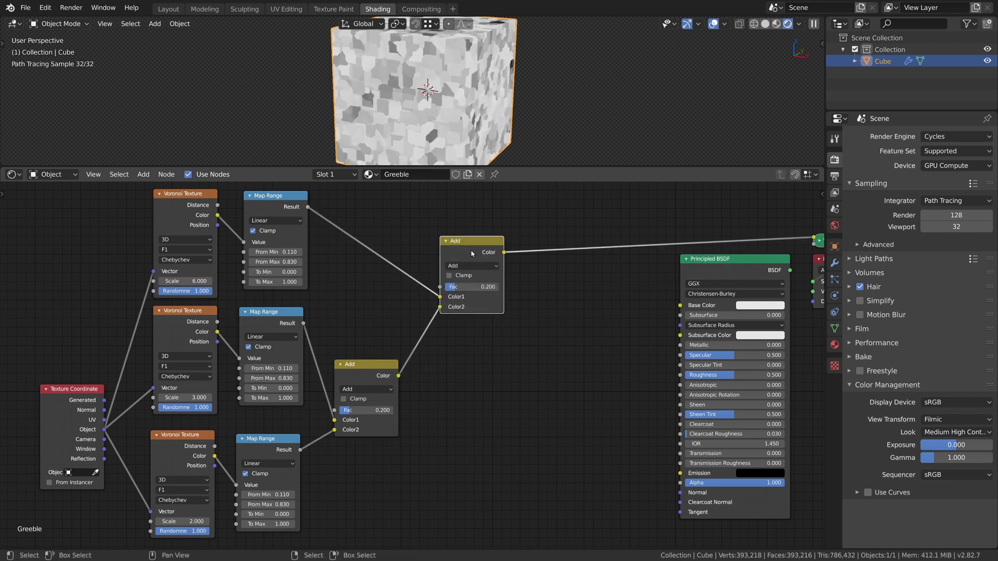
pyautogui.press('Home')
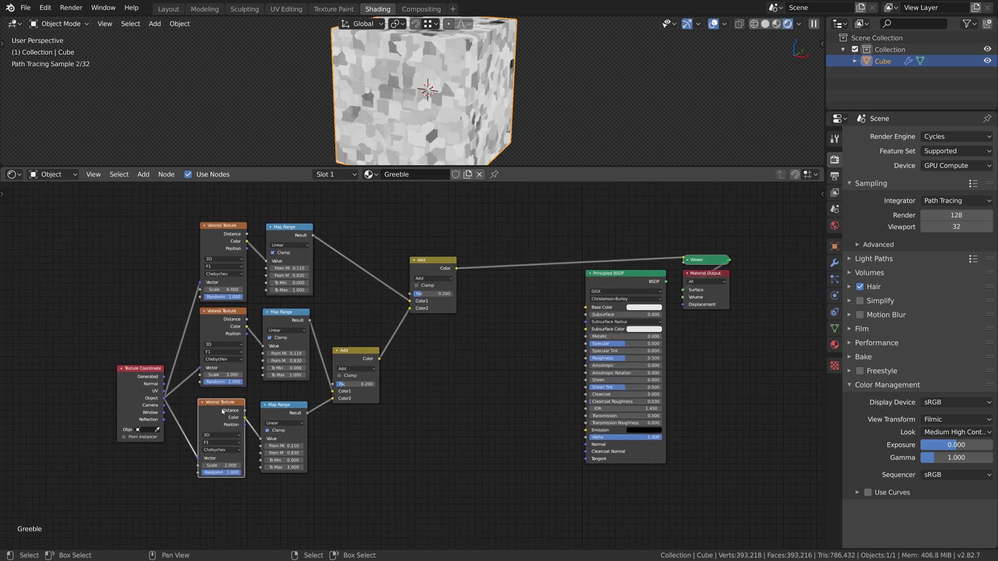
# Step: Duplicate the scale 2 Voronoi Texture with its vector link, and connect its Color output to a duplicated Map Range node
pyautogui.hotkey('ctrl', 'shift', 'd')
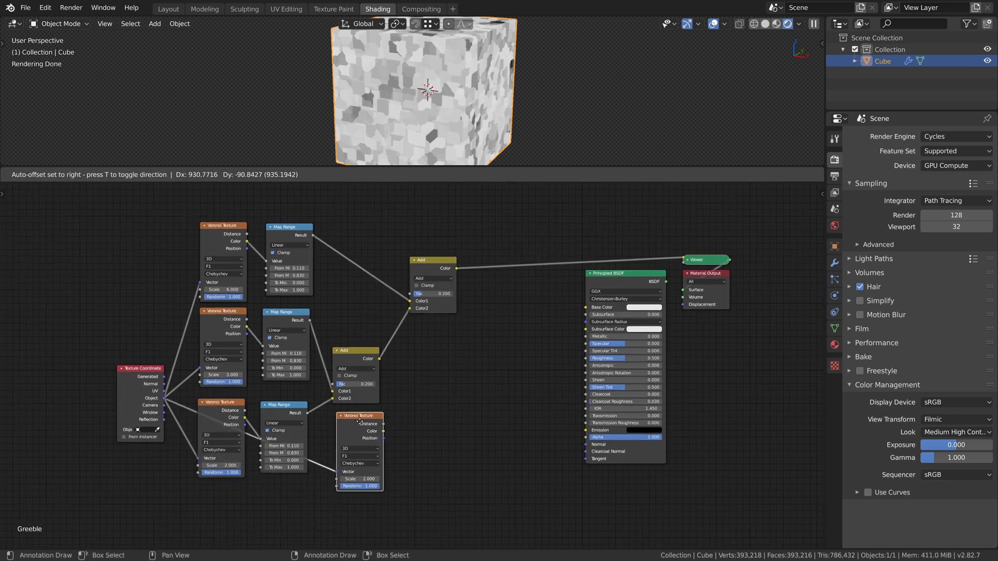
pyautogui.click(358, 420)
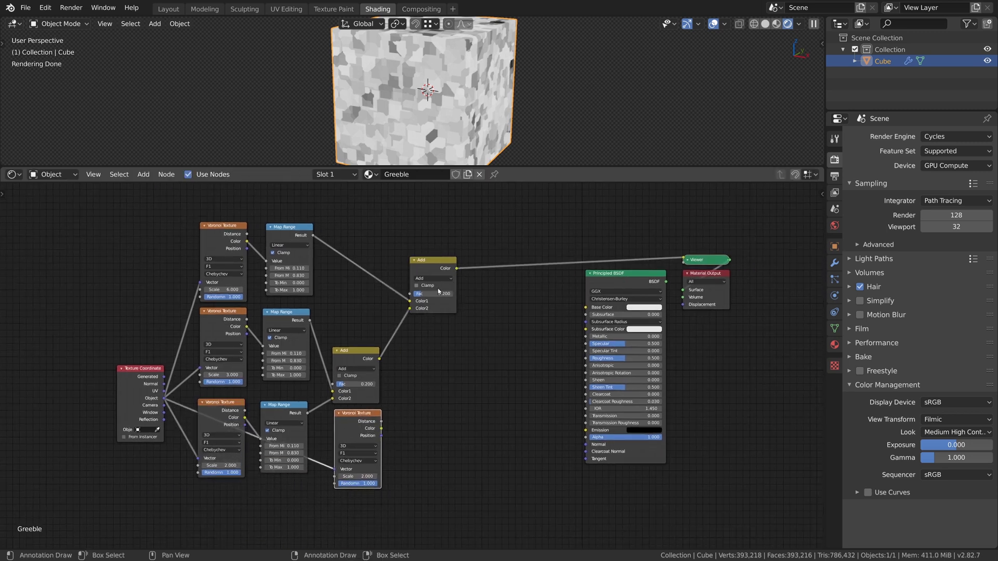
pyautogui.click(285, 410)
pyautogui.hotkey('shift', 'd')
pyautogui.click(430, 412)
pyautogui.moveTo(382, 429); pyautogui.dragTo(407, 441)
# Step: Preview the new Map Range, setting its Voronoi Texture's Scale to 12 and the Map Range's From Min to 0.34 and From Max to 0.5
pyautogui.keyDown('ctrl'); pyautogui.keyDown('shift'); pyautogui.click(427, 439); pyautogui.keyUp('shift'); pyautogui.keyUp('ctrl')
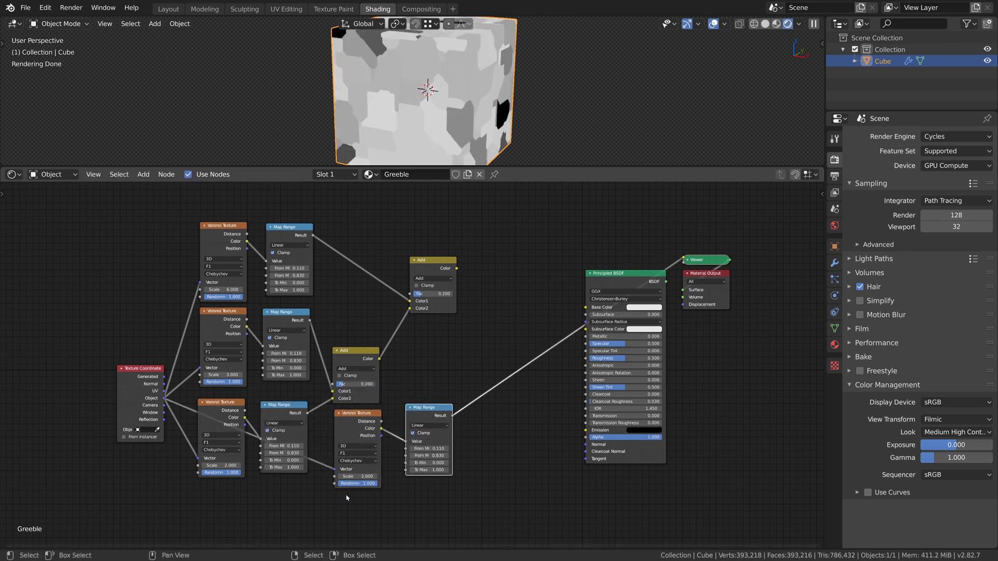
pyautogui.press('Return')
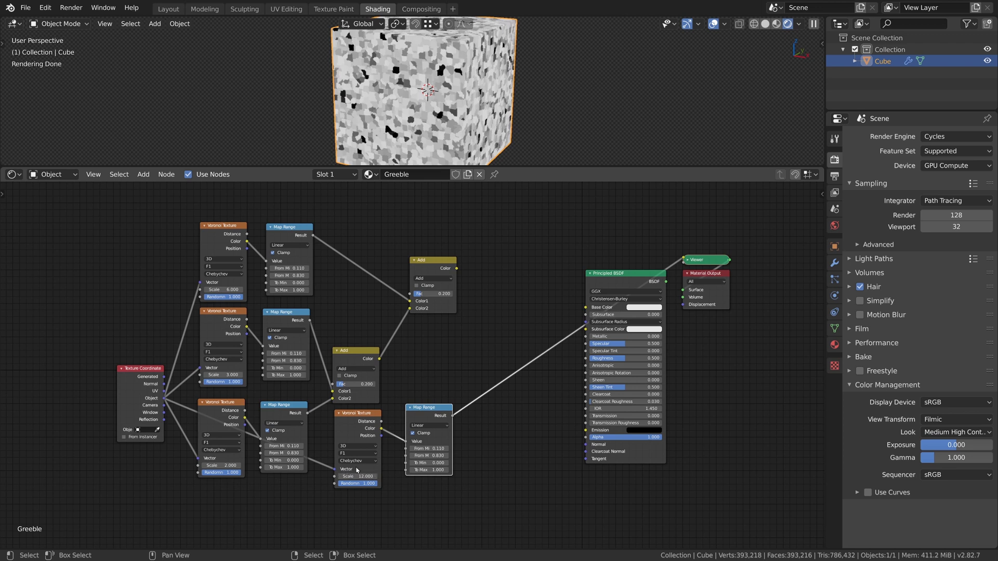
pyautogui.moveTo(430, 448)
pyautogui.mouseDown()
pyautogui.moveTo(449, 449)
pyautogui.moveTo(411, 455)
pyautogui.mouseUp()
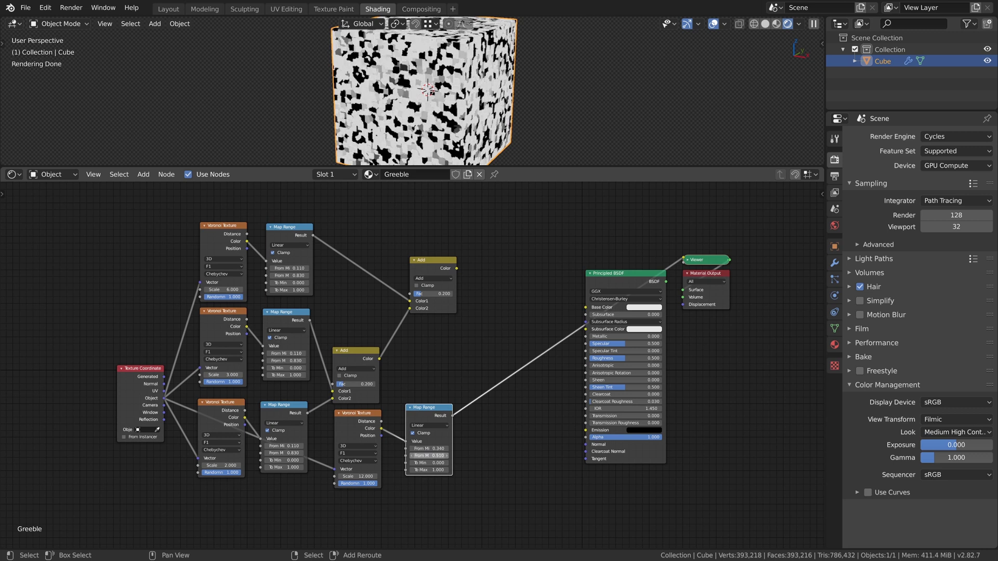
# Step: Duplicate the Add node to combine the second Add's output with the scale 12 Map Range result, and compare its preview muted and unmuted
pyautogui.moveTo(438, 416); pyautogui.dragTo(437, 418)
pyautogui.click(438, 269)
pyautogui.hotkey('shift', 'd')
pyautogui.click(520, 302)
pyautogui.moveTo(456, 269); pyautogui.dragTo(492, 335)
pyautogui.moveTo(453, 417); pyautogui.dragTo(493, 342)
pyautogui.keyDown('ctrl'); pyautogui.keyDown('shift'); pyautogui.click(517, 306); pyautogui.keyUp('shift'); pyautogui.keyUp('ctrl')
pyautogui.press('m')
pyautogui.press('m')
# Step: Move the Texture Coordinate node away from the Voronoi textures and route its Object links through a single reroute point
pyautogui.scroll(-1, 499, 316)
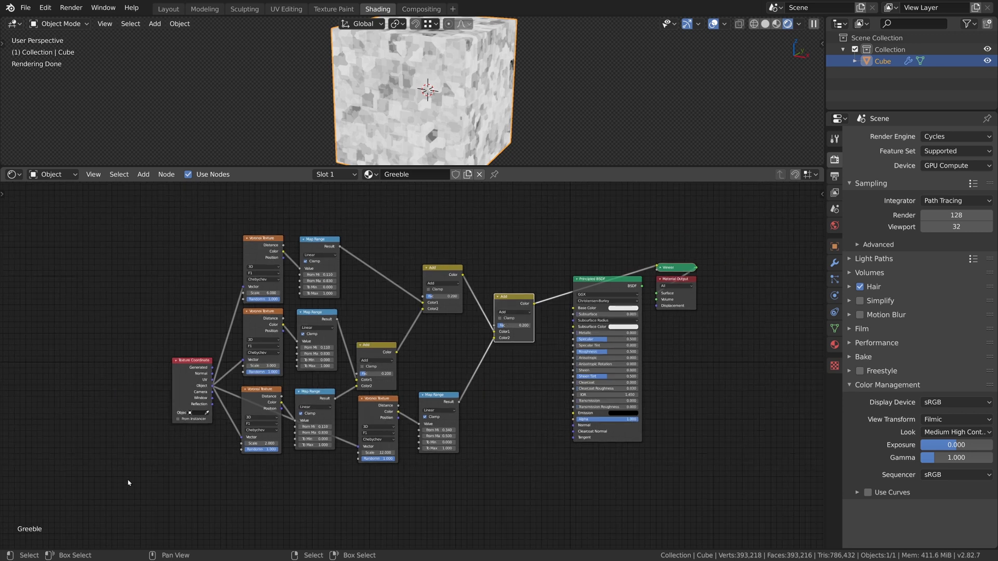
pyautogui.moveTo(197, 379); pyautogui.dragTo(144, 384)
pyautogui.keyDown('shift'); pyautogui.moveTo(178, 415); pyautogui.dragTo(186, 356); pyautogui.keyUp('shift')
pyautogui.press('g')
pyautogui.click(206, 361)
# Step: Join the Voronoi, Map Range and Add nodes in a frame labelled "Detail 1"
pyautogui.moveTo(209, 488); pyautogui.dragTo(536, 233)
pyautogui.hotkey('ctrl', 'j')
pyautogui.press('F2')
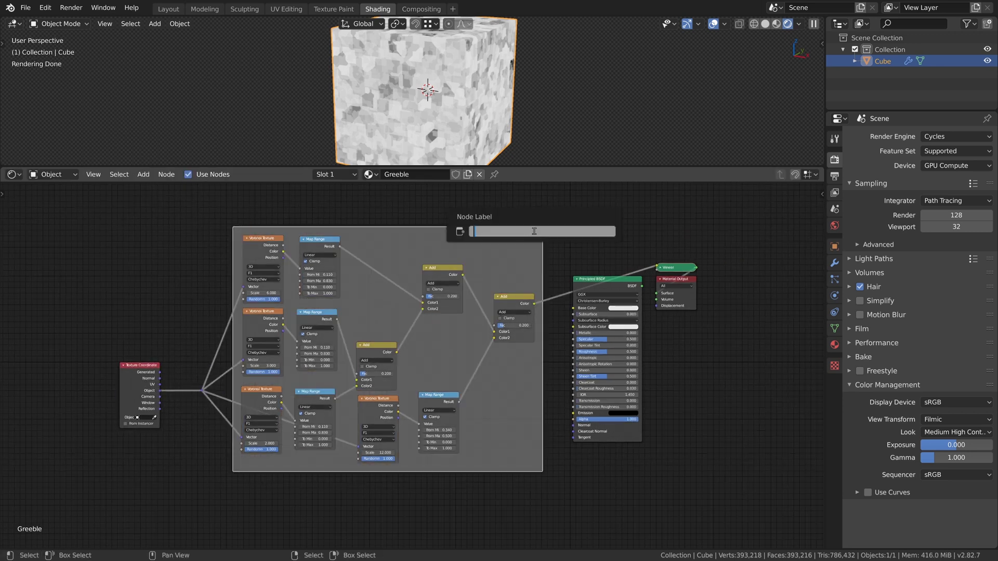
pyautogui.write('1')
pyautogui.press('Return')
# Step: Set the Detail 1 frame's label size to 64 and turn off its custom color
pyautogui.press('n')
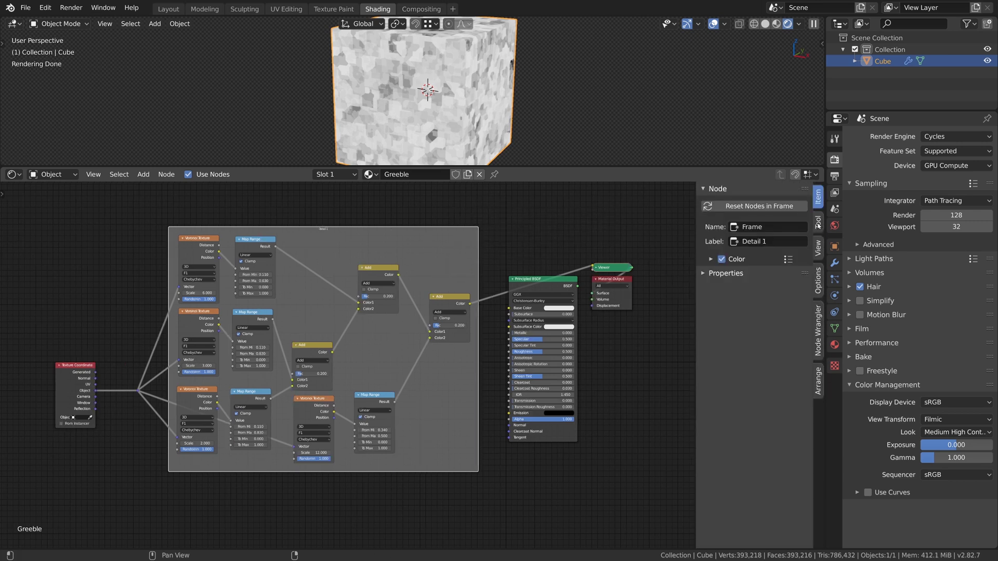
pyautogui.click(818, 223)
pyautogui.click(817, 248)
pyautogui.click(817, 197)
pyautogui.click(709, 259)
pyautogui.click(708, 295)
pyautogui.moveTo(722, 311); pyautogui.dragTo(779, 310)
pyautogui.click(721, 259)
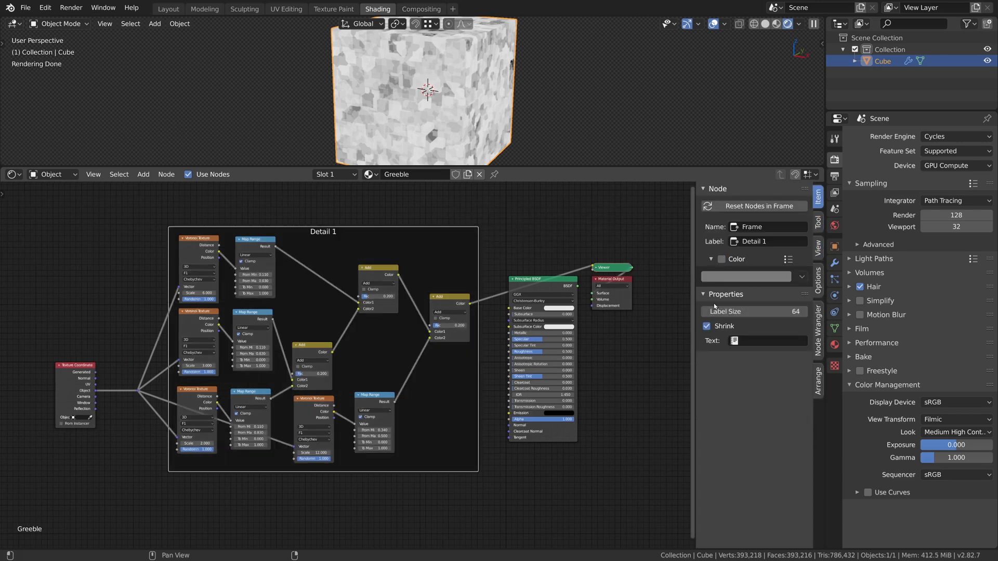
pyautogui.press('n')
# Step: Move the Texture Coordinate node and the Detail 1 frame together, farther from the Principled BSDF
pyautogui.moveTo(88, 470); pyautogui.dragTo(515, 221)
pyautogui.press('g')
pyautogui.click(449, 256)
# Step: Add a Displacement node, connecting the final Add's Color to its Height and its output to the Material Output's Displacement
pyautogui.scroll(1, 475, 369)
pyautogui.moveTo(475, 368); pyautogui.dragTo(508, 336, button='middle')
pyautogui.hotkey('shift', 'a')
pyautogui.moveTo(535, 406)
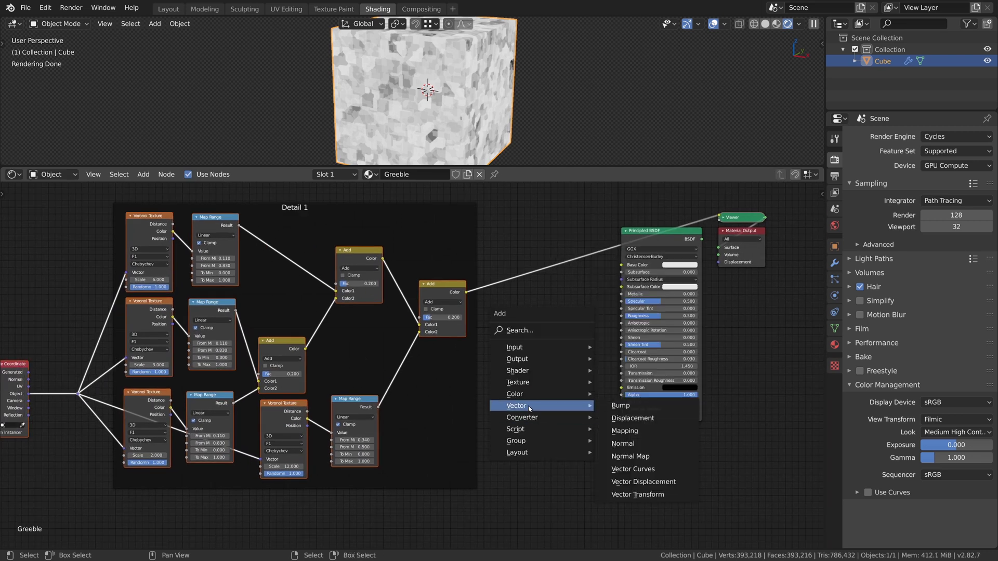
pyautogui.click(633, 417)
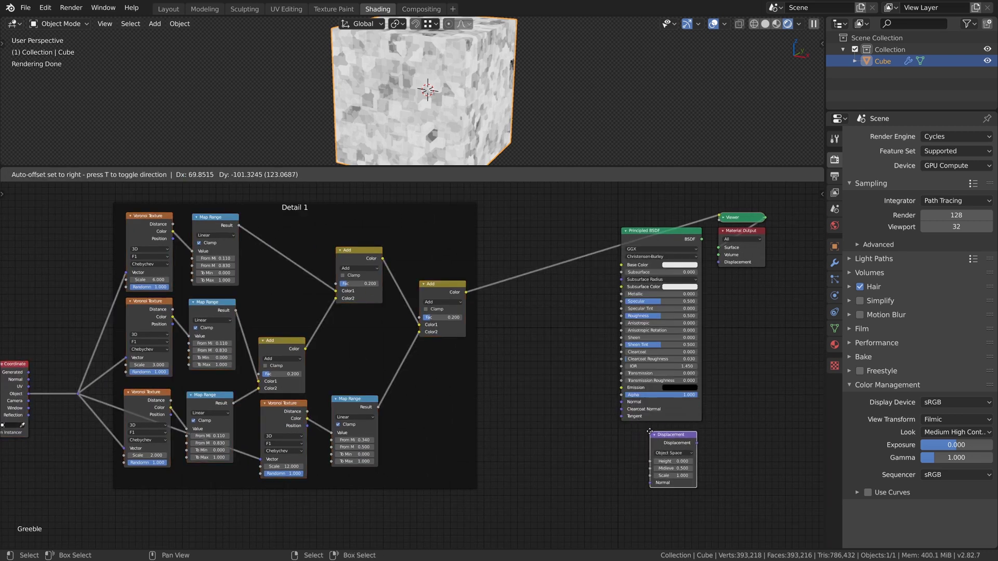
pyautogui.click(655, 424)
pyautogui.moveTo(466, 292); pyautogui.dragTo(718, 262)
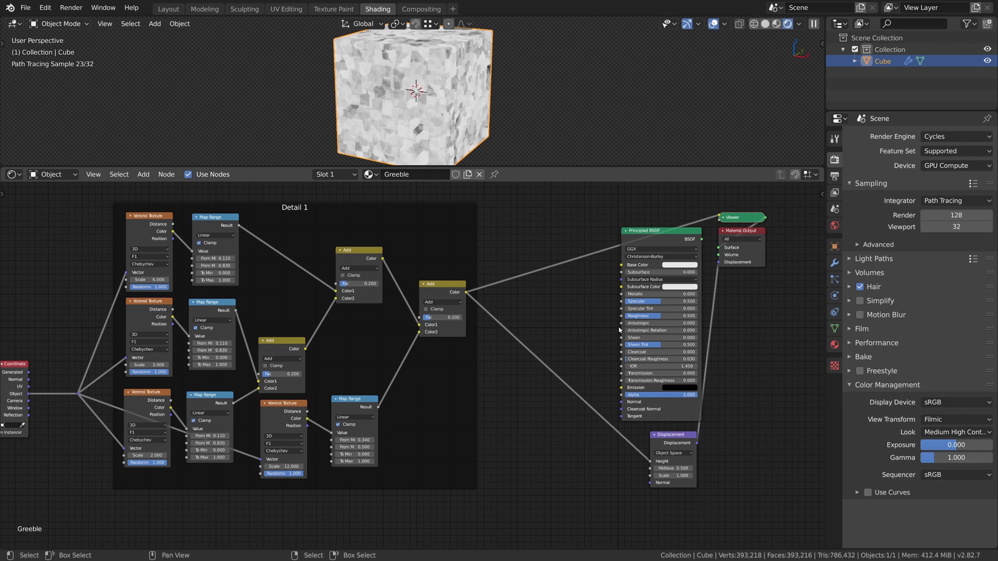
# Step: Set the material's surface displacement method to Displacement and Bump
pyautogui.press('n')
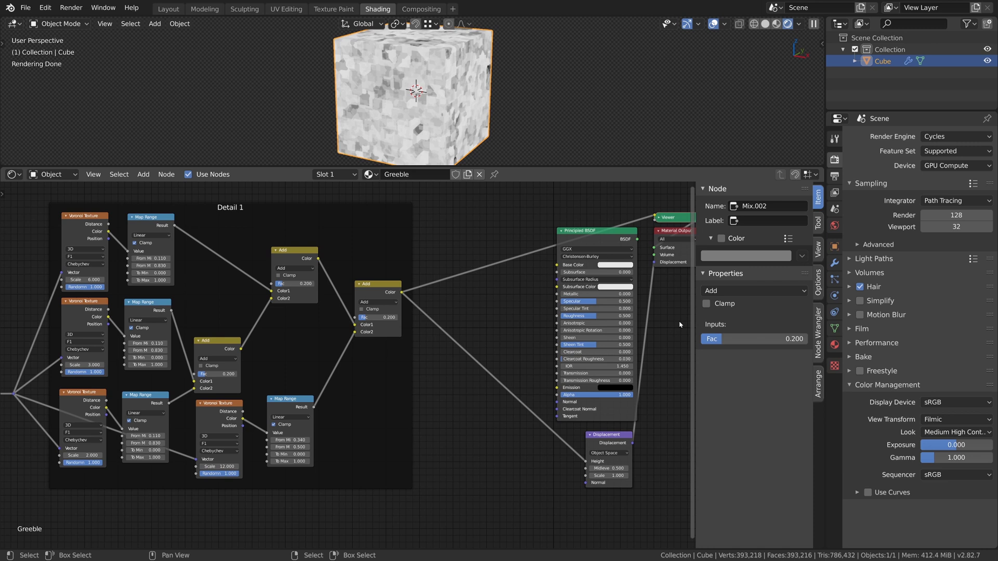
pyautogui.click(818, 282)
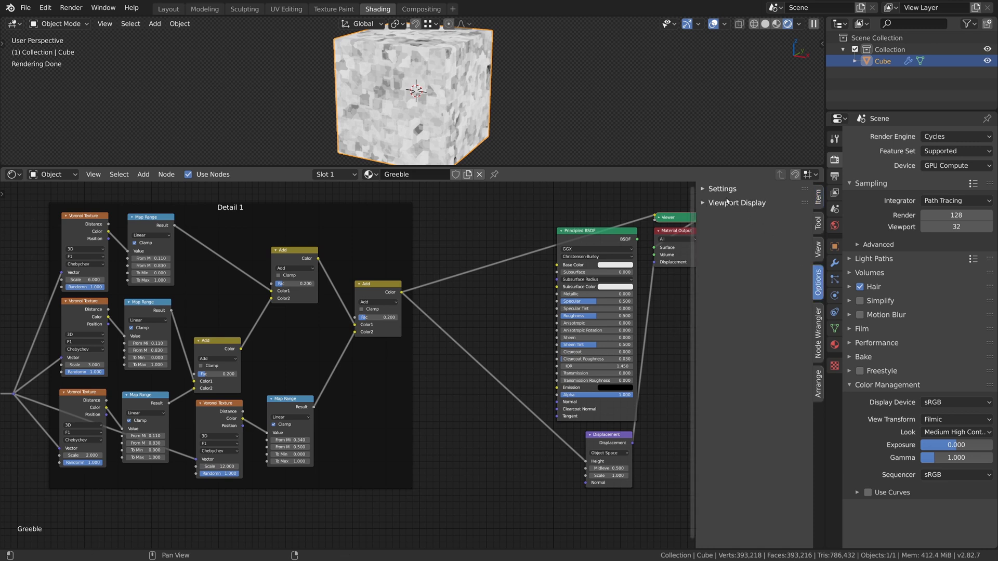
pyautogui.click(727, 191)
pyautogui.click(790, 267)
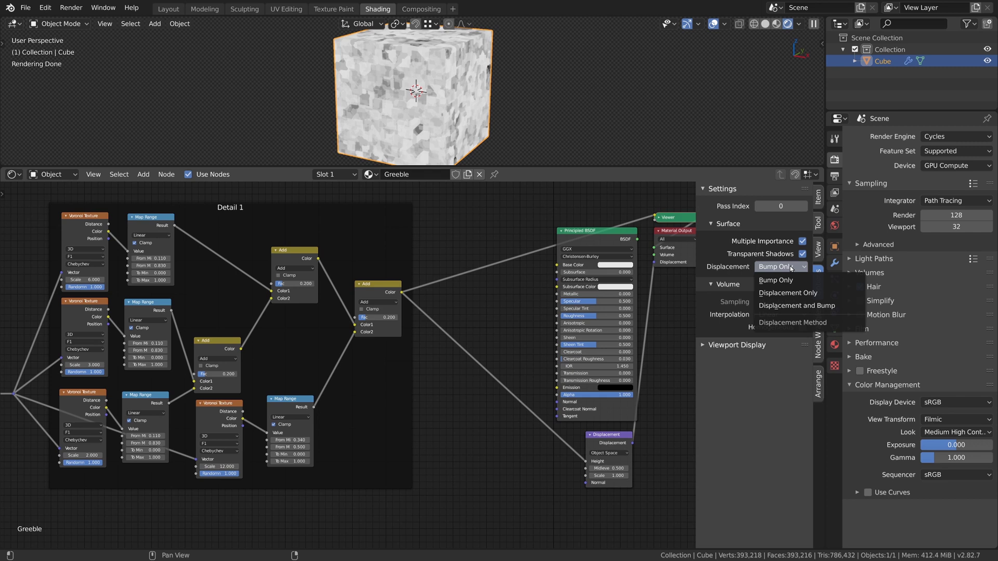
pyautogui.click(797, 305)
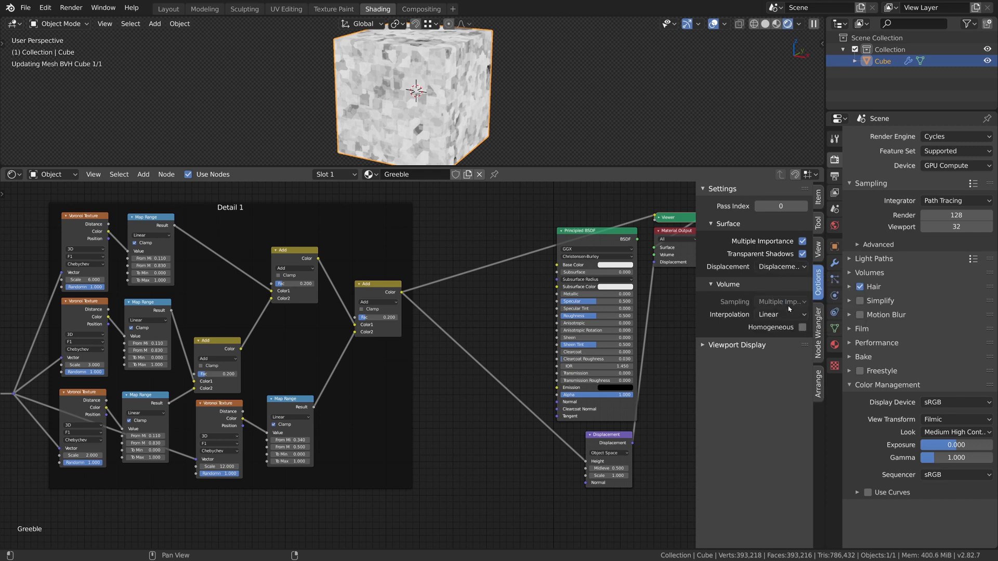
pyautogui.press('n')
# Step: Connect the Principled BSDF to the material's surface for preview and set the Displacement node's Scale to 0.2
pyautogui.scroll(-2, 435, 78)
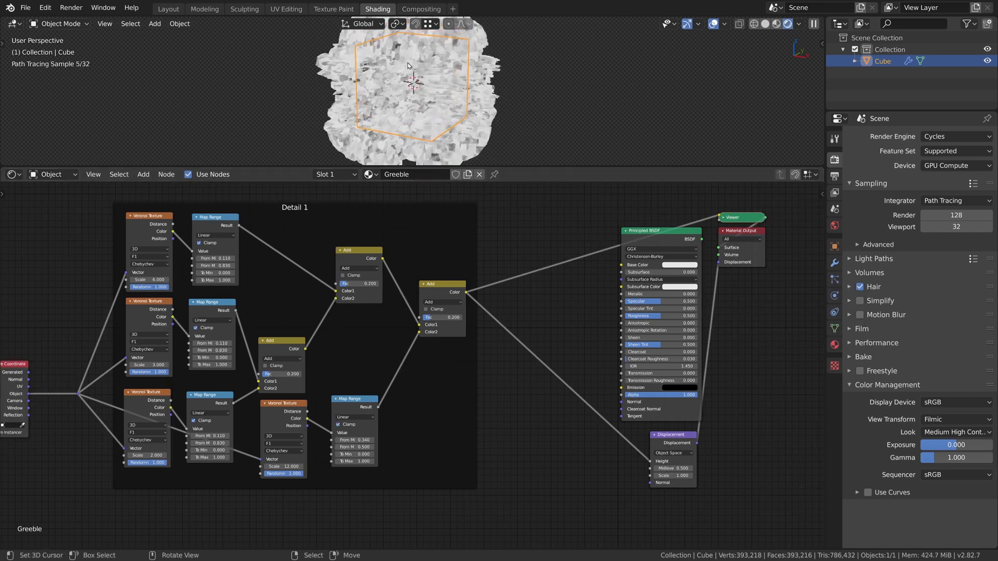
pyautogui.moveTo(432, 74); pyautogui.dragTo(400, 63, button='middle')
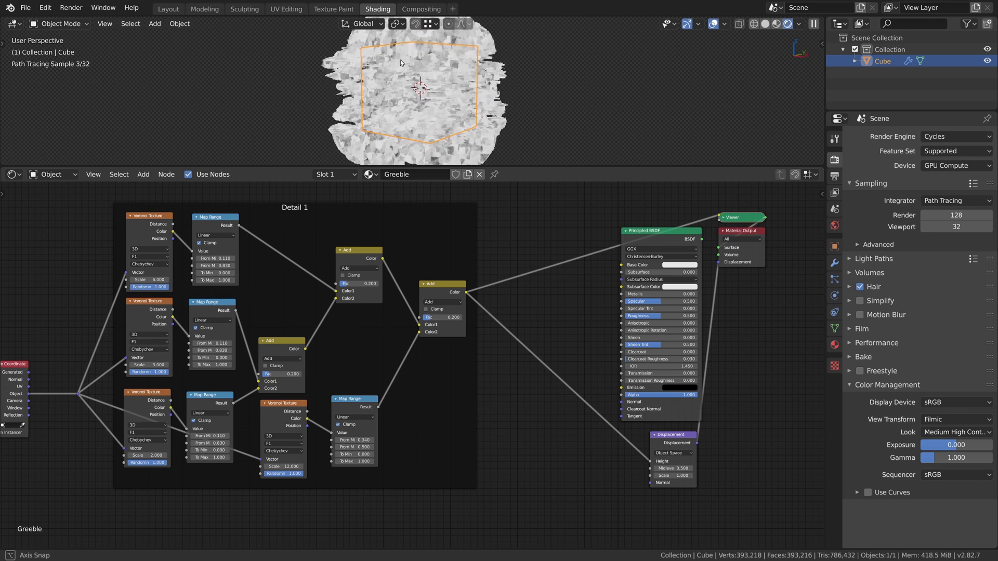
pyautogui.keyDown('ctrl'); pyautogui.keyDown('shift'); pyautogui.click(670, 237); pyautogui.keyUp('shift'); pyautogui.keyUp('ctrl')
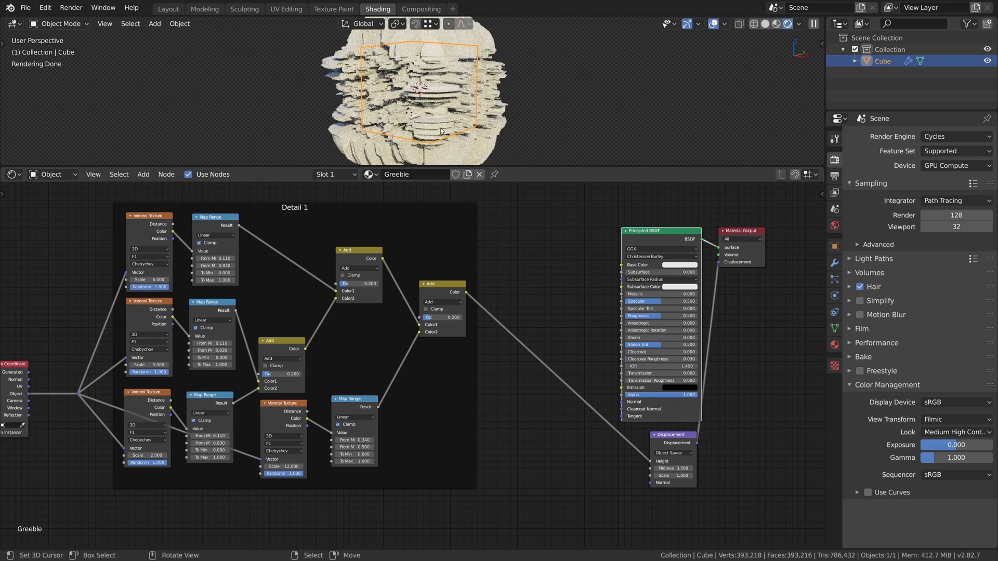
pyautogui.scroll(1, 433, 113)
pyautogui.scroll(1, 678, 431)
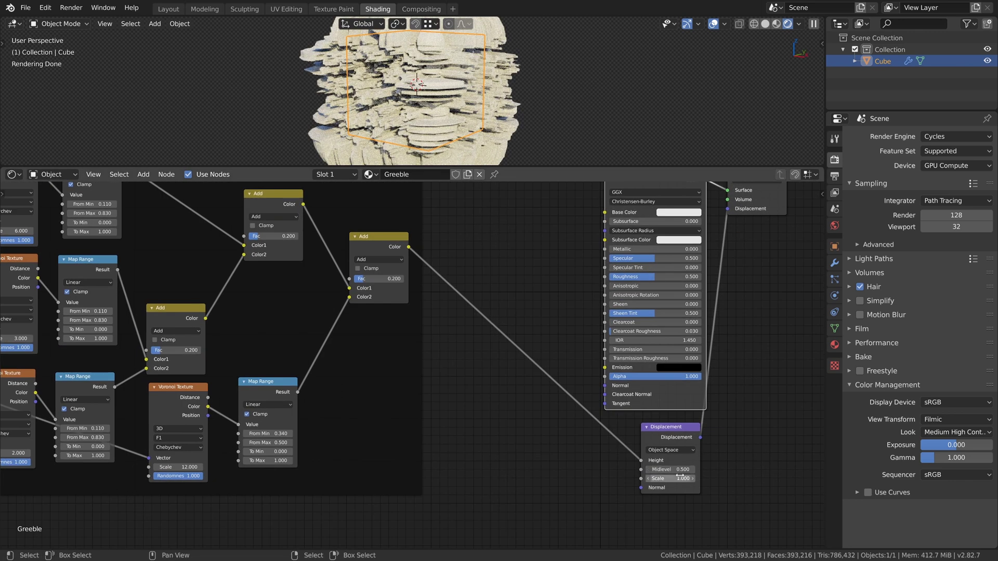
pyautogui.click(683, 476)
pyautogui.write('0.2')
pyautogui.press('Return')
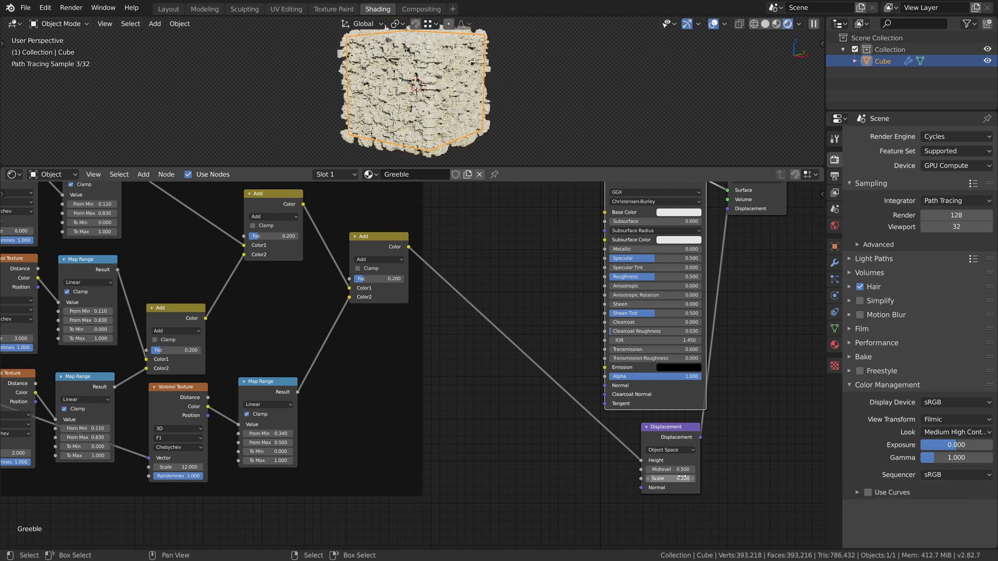
# Step: Preview the final Add node's output and move the Detail 1 frame down to free space above it
pyautogui.keyDown('ctrl'); pyautogui.keyDown('shift'); pyautogui.click(385, 283); pyautogui.keyUp('shift'); pyautogui.keyUp('ctrl')
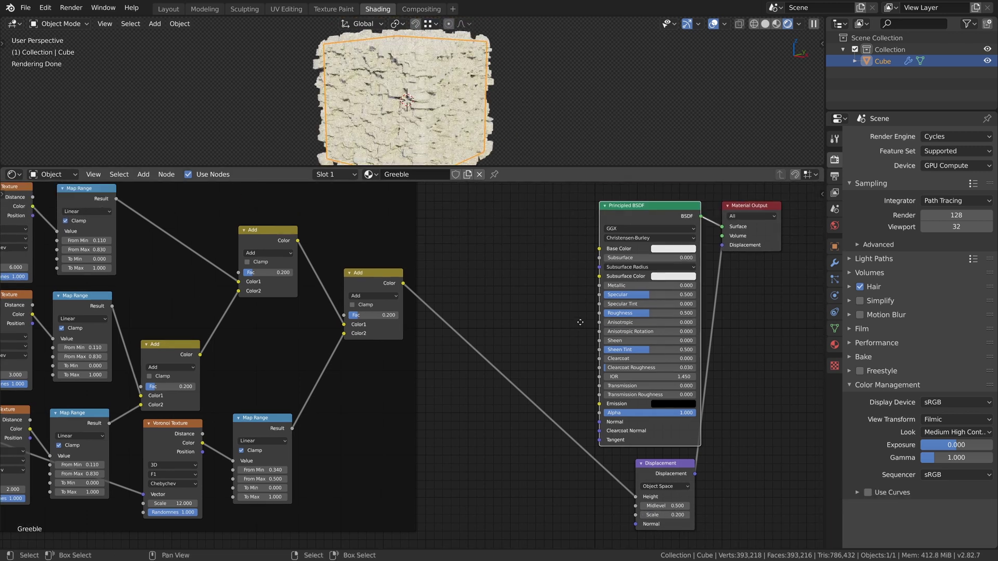
pyautogui.scroll(-3, 474, 310)
pyautogui.moveTo(445, 306); pyautogui.dragTo(608, 388, button='middle')
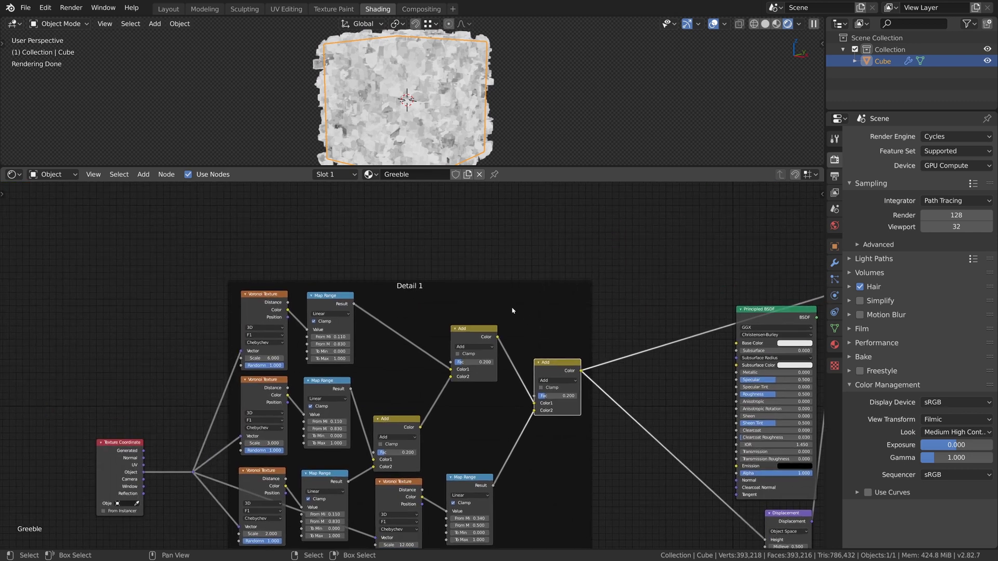
pyautogui.moveTo(131, 452); pyautogui.dragTo(157, 453)
pyautogui.moveTo(386, 299); pyautogui.dragTo(379, 258, button='middle')
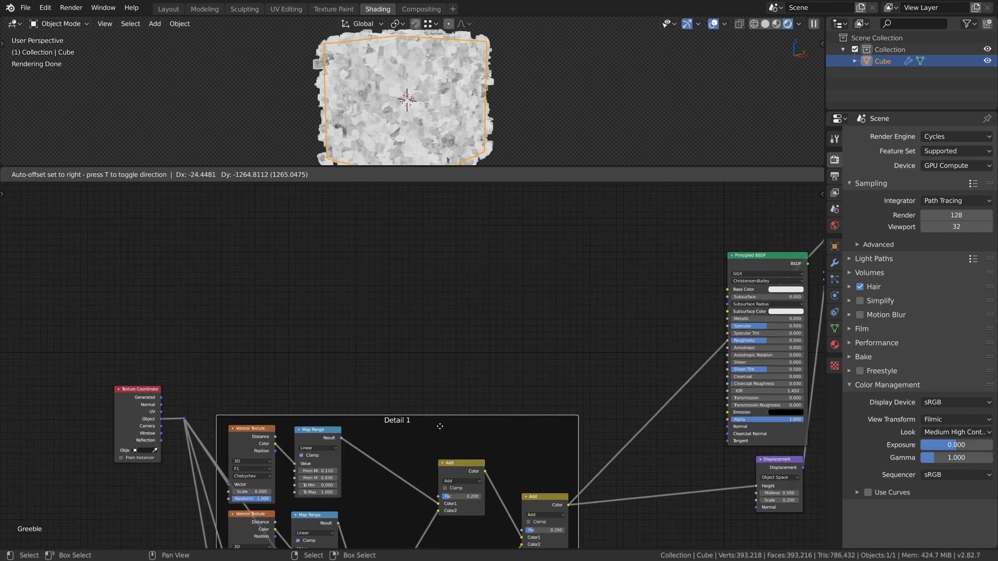
pyautogui.click(440, 426)
# Step: Add a Voronoi Texture above the Detail 1 frame and connect the reroute point to its Vector input
pyautogui.scroll(1, 274, 381)
pyautogui.moveTo(283, 338)
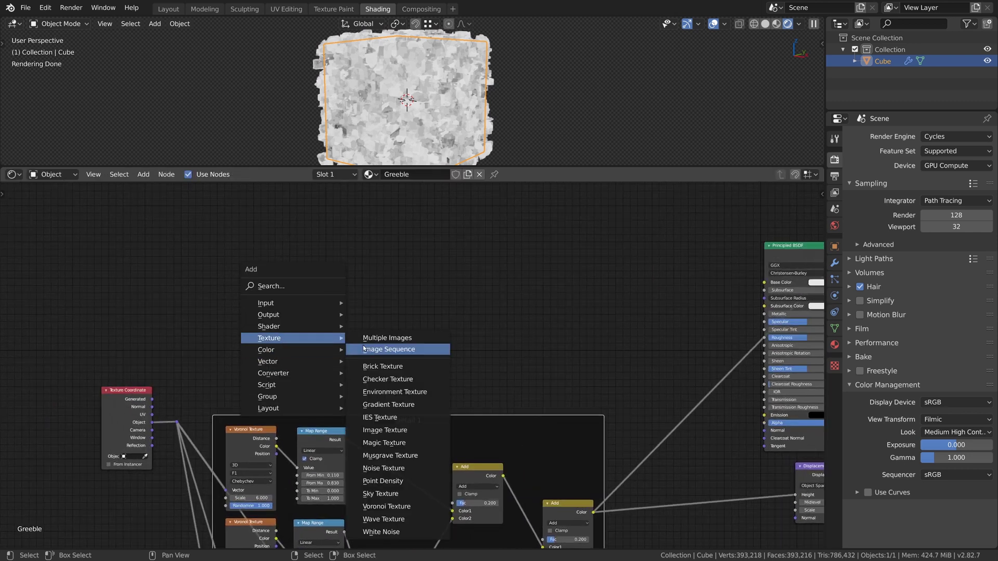
pyautogui.click(380, 507)
pyautogui.click(226, 310)
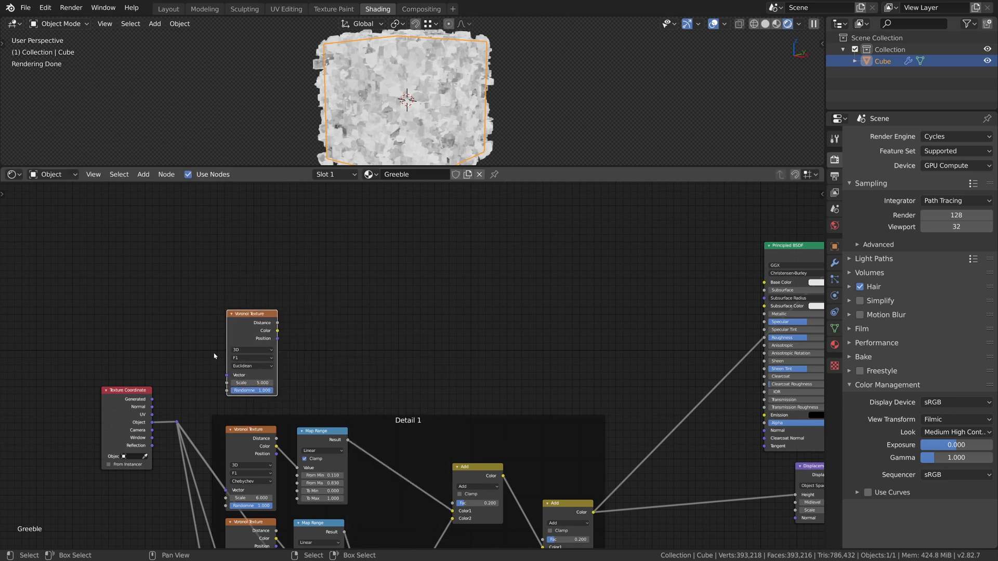
pyautogui.scroll(1, 214, 356)
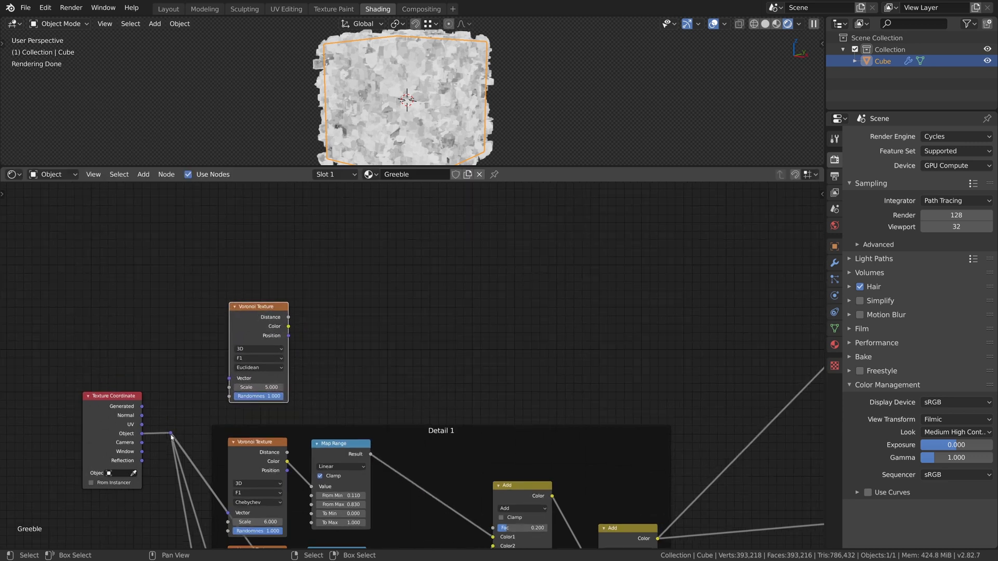
pyautogui.moveTo(170, 434); pyautogui.dragTo(230, 379)
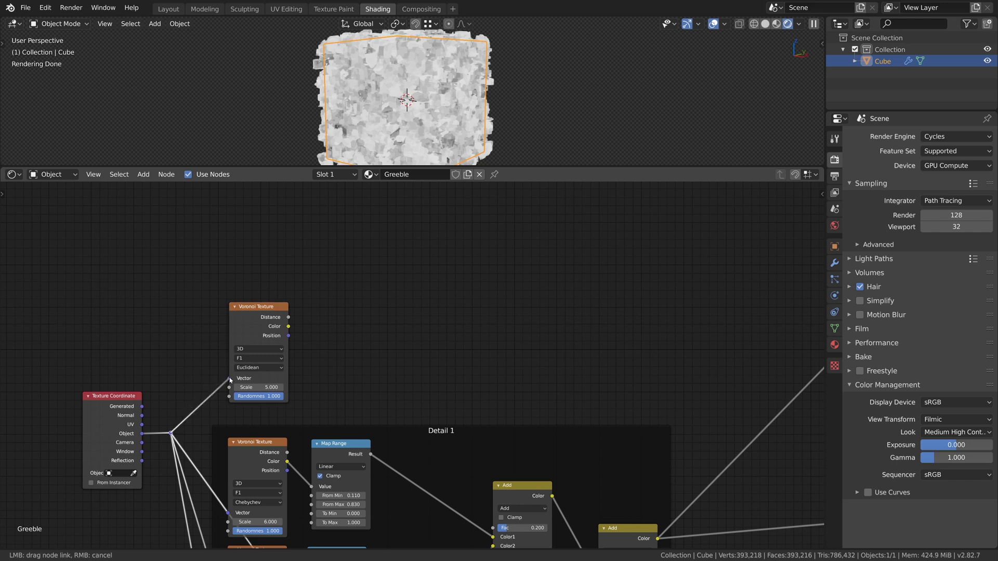
# Step: Preview the new Voronoi Texture's Distance without displacement, and set its Scale to 8 and Randomness to 0
pyautogui.keyDown('ctrl'); pyautogui.keyDown('shift'); pyautogui.click(249, 344); pyautogui.keyUp('shift'); pyautogui.keyUp('ctrl')
pyautogui.scroll(-2, 101, 250)
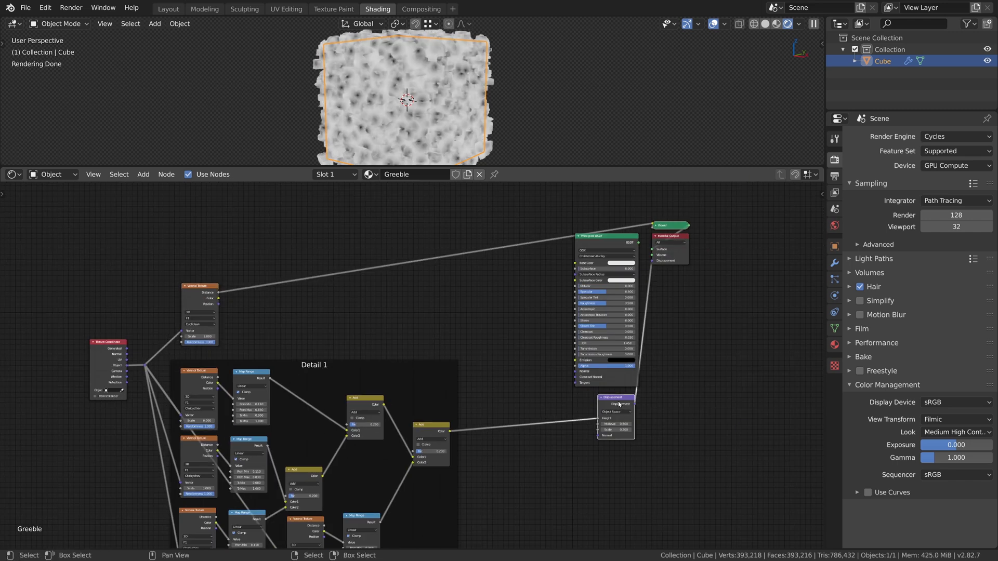
pyautogui.scroll(2, 141, 283)
pyautogui.moveTo(285, 405); pyautogui.dragTo(231, 404)
pyautogui.press('Return')
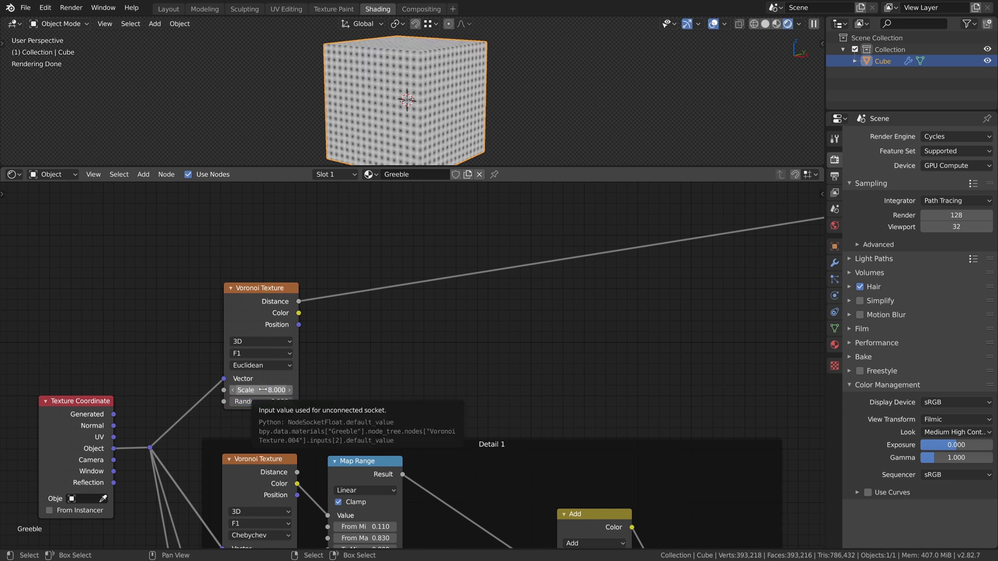
# Step: Insert a Math node set to Less Than after the new Voronoi Texture's Distance output
pyautogui.scroll(2, 406, 104)
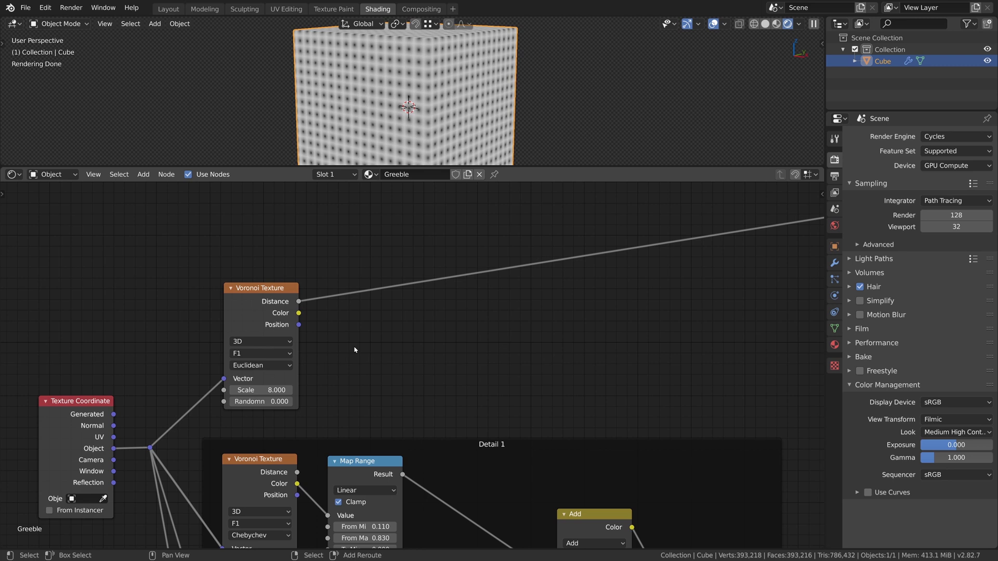
pyautogui.hotkey('shift', 'a')
pyautogui.moveTo(390, 381)
pyautogui.click(468, 423)
pyautogui.click(322, 277)
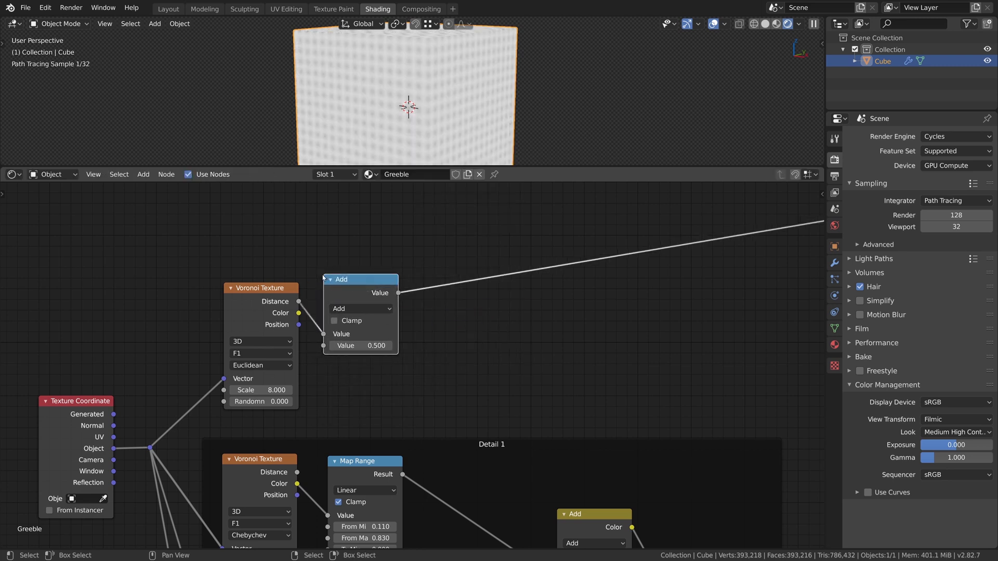
pyautogui.click(378, 309)
pyautogui.click(468, 374)
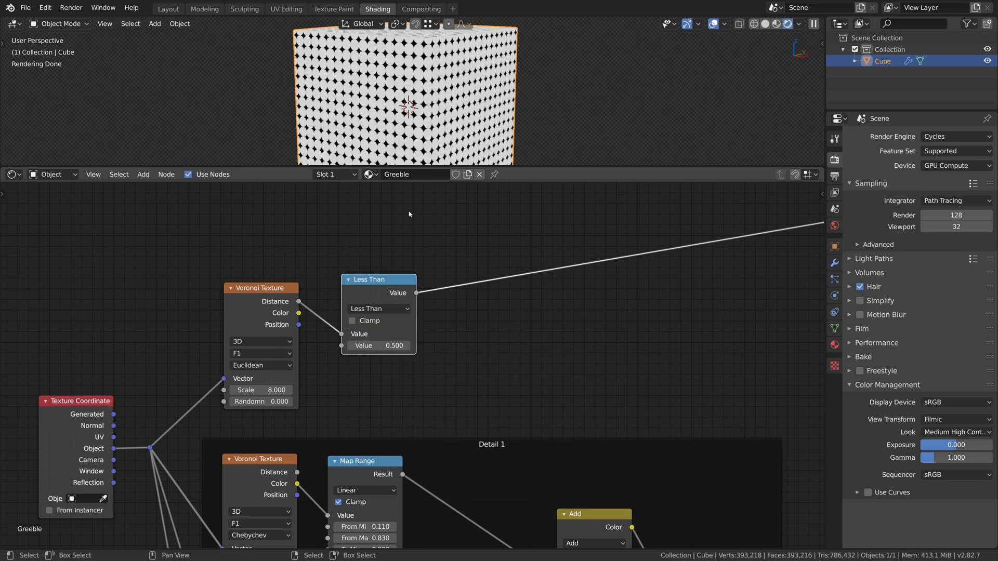
# Step: Set the Less Than threshold to 0.12 and place the node closer to the Voronoi Texture
pyautogui.moveTo(383, 347); pyautogui.dragTo(281, 347)
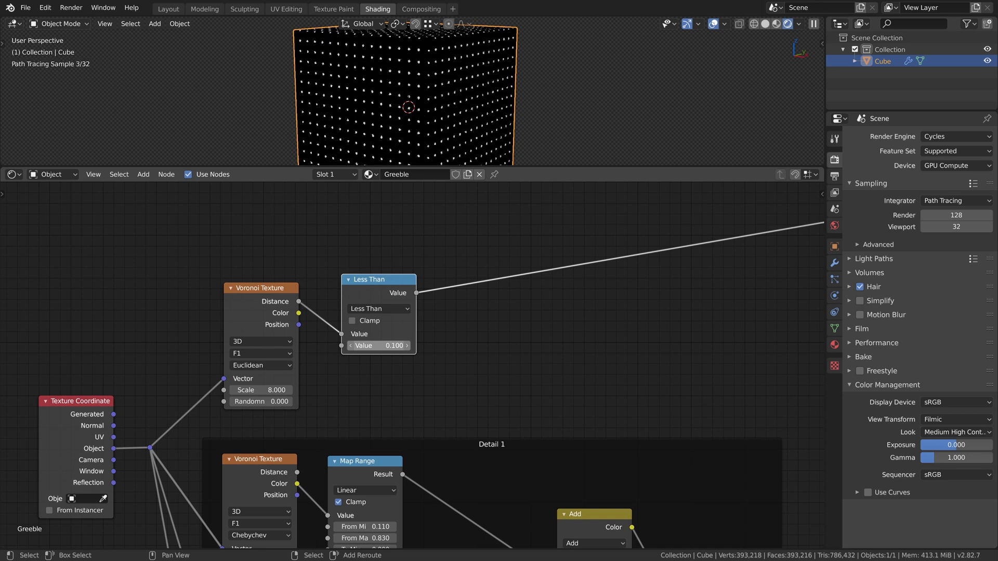
pyautogui.scroll(2, 411, 119)
pyautogui.moveTo(385, 282); pyautogui.dragTo(374, 288)
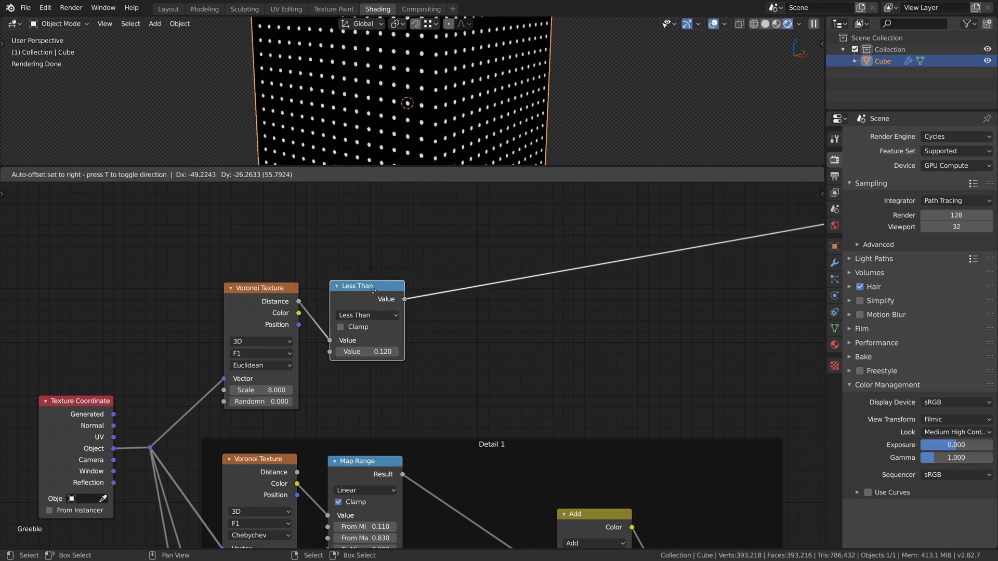
# Step: Duplicate the upper Voronoi Texture with its Vector link, duplicate the Less Than node, and place both copies above the originals
pyautogui.scroll(-3, 370, 287)
pyautogui.moveTo(349, 275); pyautogui.dragTo(378, 363, button='middle')
pyautogui.click(317, 402)
pyautogui.hotkey('ctrl', 'shift', 'd')
pyautogui.click(316, 282)
pyautogui.click(383, 383)
pyautogui.hotkey('shift', 'd')
pyautogui.click(382, 271)
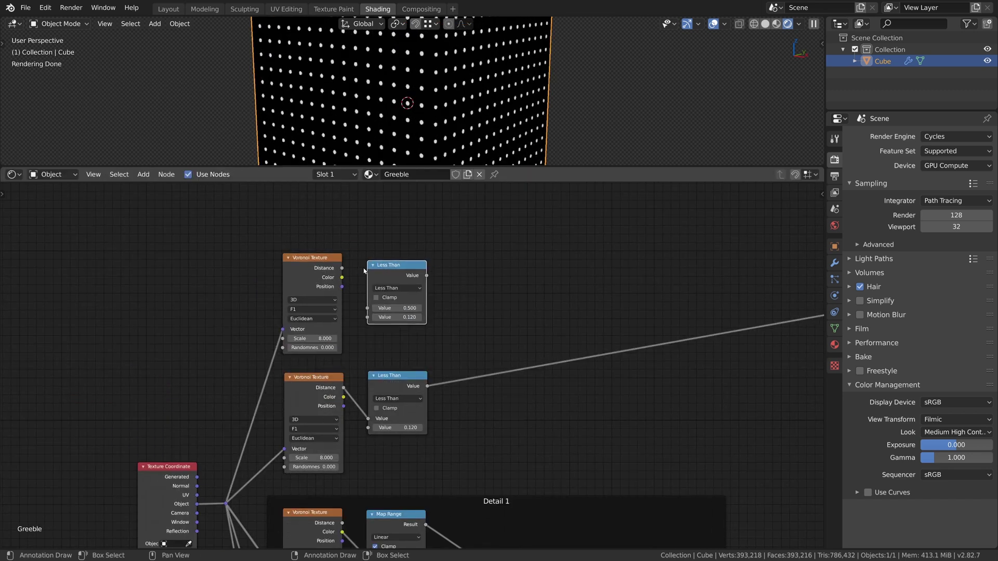
# Step: Connect the copied Voronoi Distance to the copied Less Than, preview it, and set Scale to 12 and the threshold to 0.1
pyautogui.moveTo(368, 311); pyautogui.dragTo(368, 309)
pyautogui.keyDown('ctrl'); pyautogui.keyDown('shift'); pyautogui.click(372, 275); pyautogui.keyUp('shift'); pyautogui.keyUp('ctrl')
pyautogui.click(316, 337)
pyautogui.write('12')
pyautogui.press('Return')
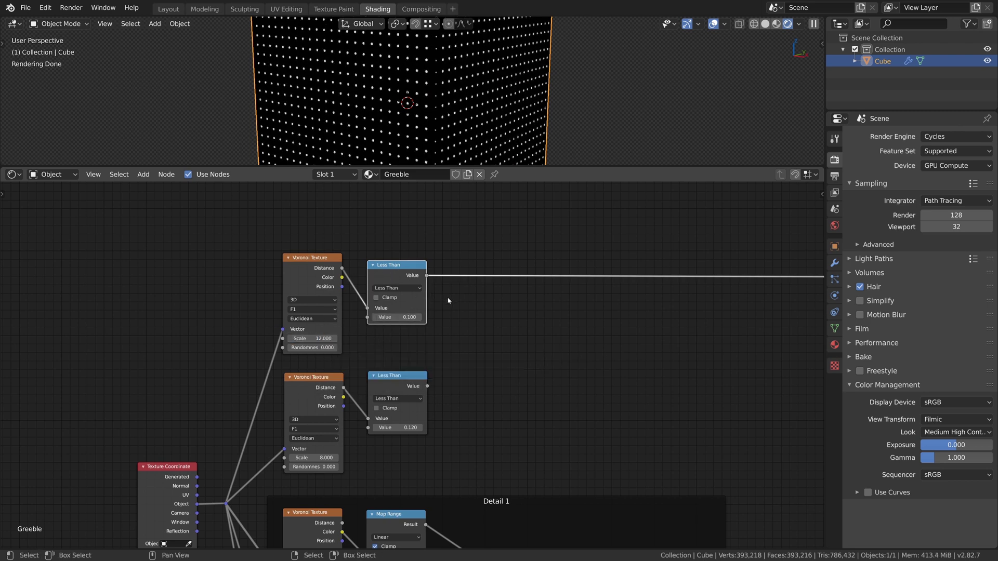
# Step: Duplicate the lower Less Than node, feed it Detail 1's top Map Range Result, preview it, and set it to Greater Than
pyautogui.keyDown('ctrl'); pyautogui.keyDown('shift'); pyautogui.click(401, 389); pyautogui.keyUp('shift'); pyautogui.keyUp('ctrl')
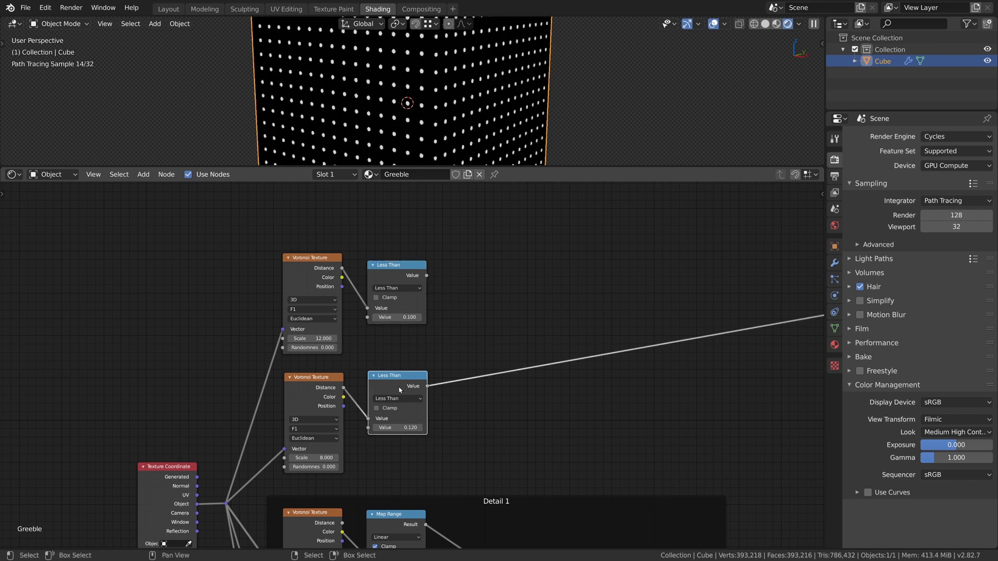
pyautogui.moveTo(490, 410); pyautogui.dragTo(426, 400, button='middle')
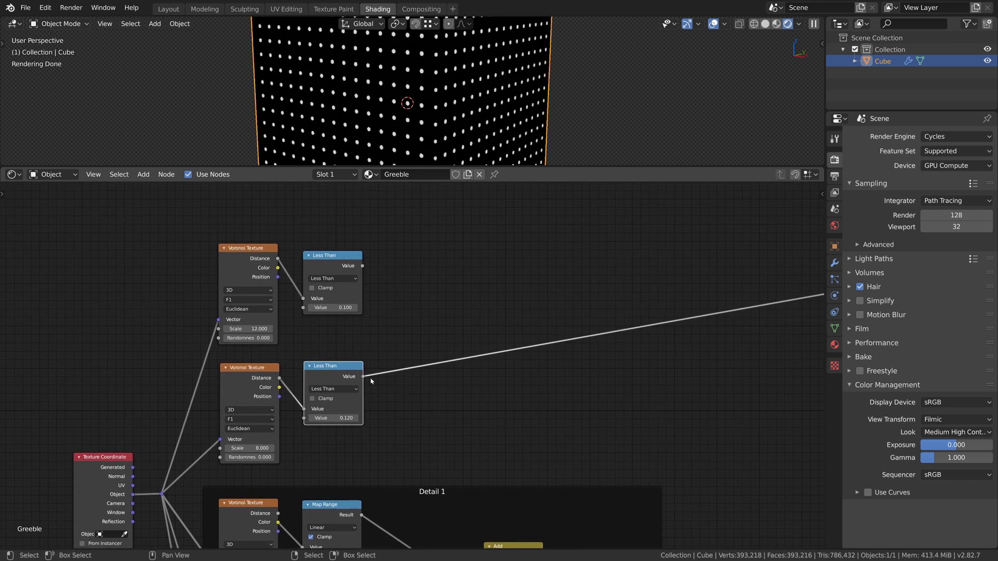
pyautogui.hotkey('shift', 'd')
pyautogui.click(488, 404)
pyautogui.scroll(-2, 395, 410)
pyautogui.moveTo(359, 439); pyautogui.dragTo(484, 390)
pyautogui.keyDown('ctrl'); pyautogui.keyDown('shift'); pyautogui.click(451, 347); pyautogui.keyUp('shift'); pyautogui.keyUp('ctrl')
pyautogui.click(451, 358)
pyautogui.click(513, 409)
# Step: Set the Greater Than threshold to 0.86 and position the node just above the Detail 1 frame
pyautogui.scroll(-2, 445, 107)
pyautogui.scroll(5, 483, 371)
pyautogui.moveTo(446, 336); pyautogui.dragTo(420, 340)
pyautogui.moveTo(447, 73); pyautogui.dragTo(430, 94, button='middle')
pyautogui.scroll(1, 431, 95)
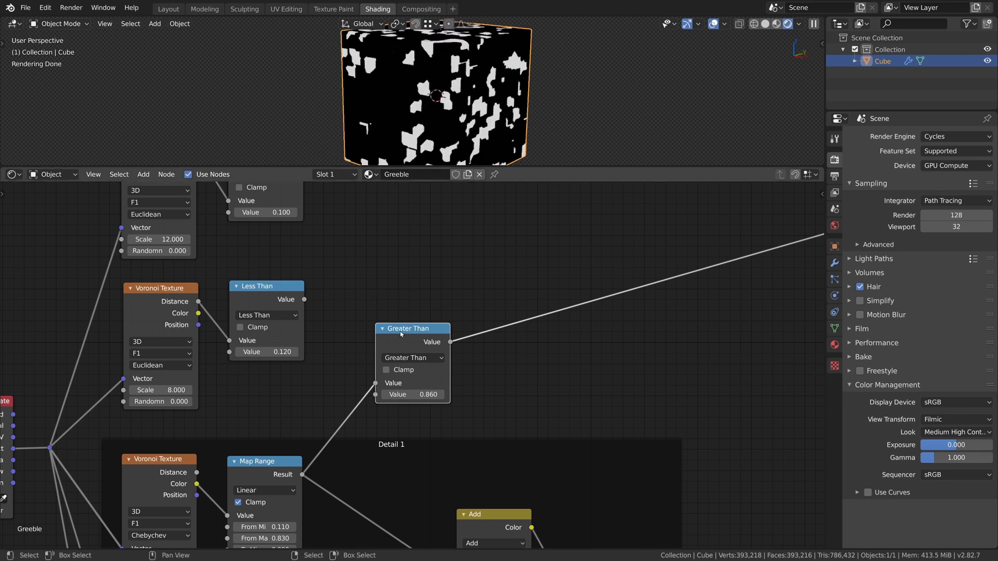
pyautogui.moveTo(401, 334); pyautogui.dragTo(390, 356)
# Step: Duplicate the Greater Than node above it and set the copy to Multiply
pyautogui.hotkey('shift', 'd')
pyautogui.click(489, 254)
pyautogui.click(501, 280)
pyautogui.click(488, 343)
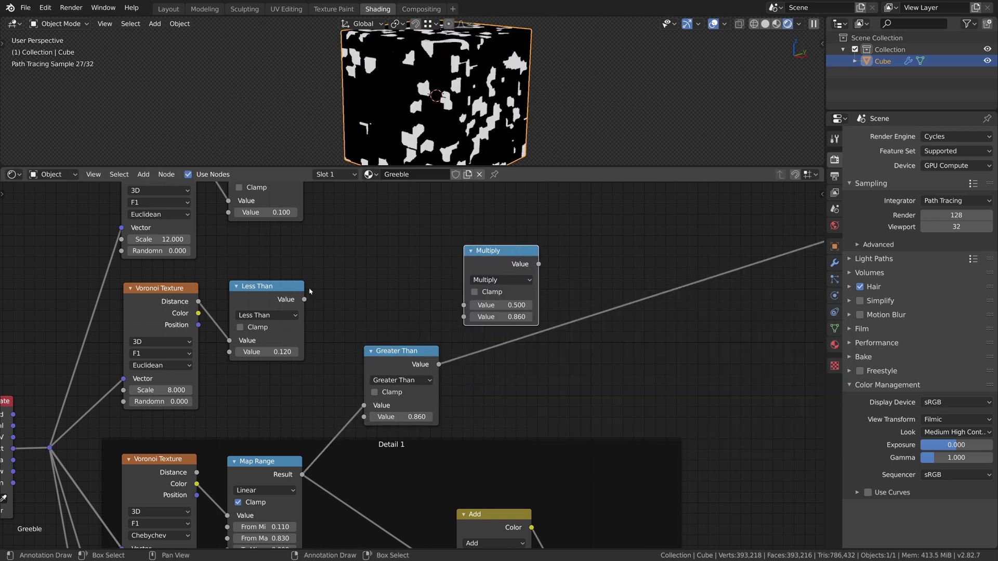
# Step: Multiply the lower Less Than by the Greater Than output, preview the result, and tidy the positions of the connected nodes
pyautogui.moveTo(442, 304); pyautogui.dragTo(463, 305)
pyautogui.moveTo(439, 364); pyautogui.dragTo(464, 316)
pyautogui.keyDown('ctrl'); pyautogui.keyDown('shift'); pyautogui.click(510, 261); pyautogui.keyUp('shift'); pyautogui.keyUp('ctrl')
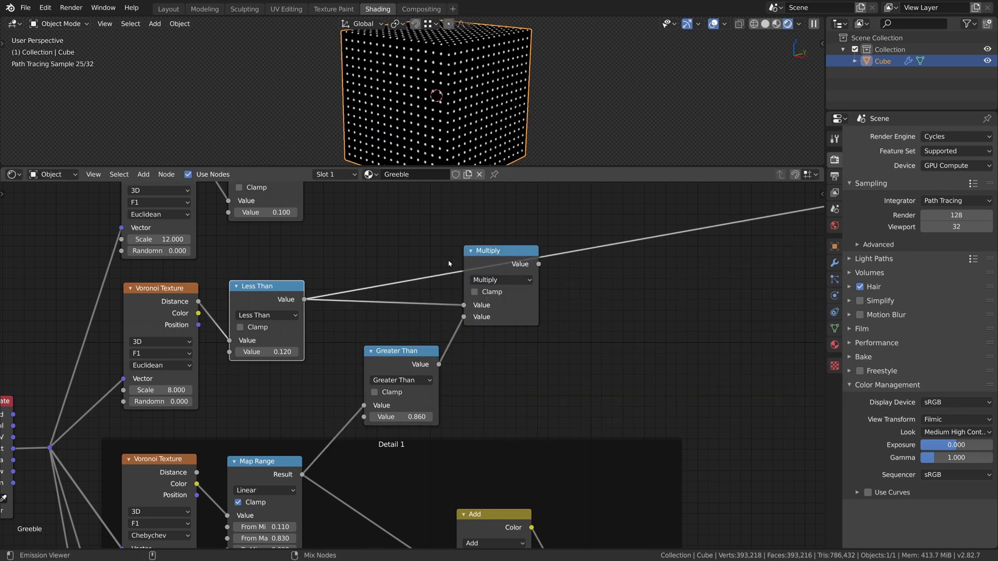
pyautogui.scroll(2, 408, 90)
pyautogui.moveTo(500, 256); pyautogui.dragTo(504, 270)
pyautogui.moveTo(258, 295); pyautogui.dragTo(257, 310)
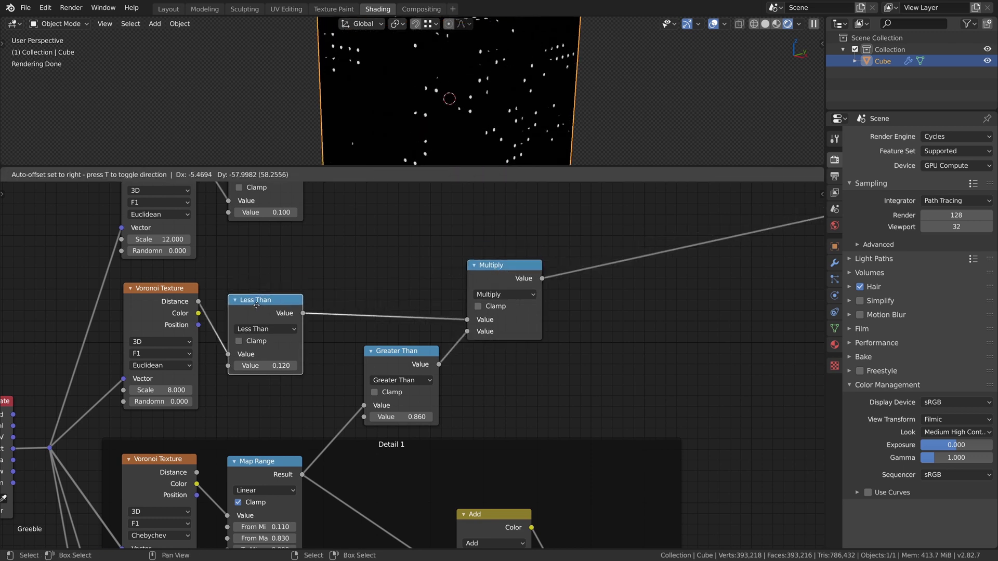
# Step: Duplicate the Multiply node above the original and connect the upper Less Than output to its first value
pyautogui.moveTo(444, 305); pyautogui.dragTo(479, 389, button='middle')
pyautogui.moveTo(524, 359); pyautogui.dragTo(526, 362)
pyautogui.hotkey('shift', 'd')
pyautogui.click(600, 227)
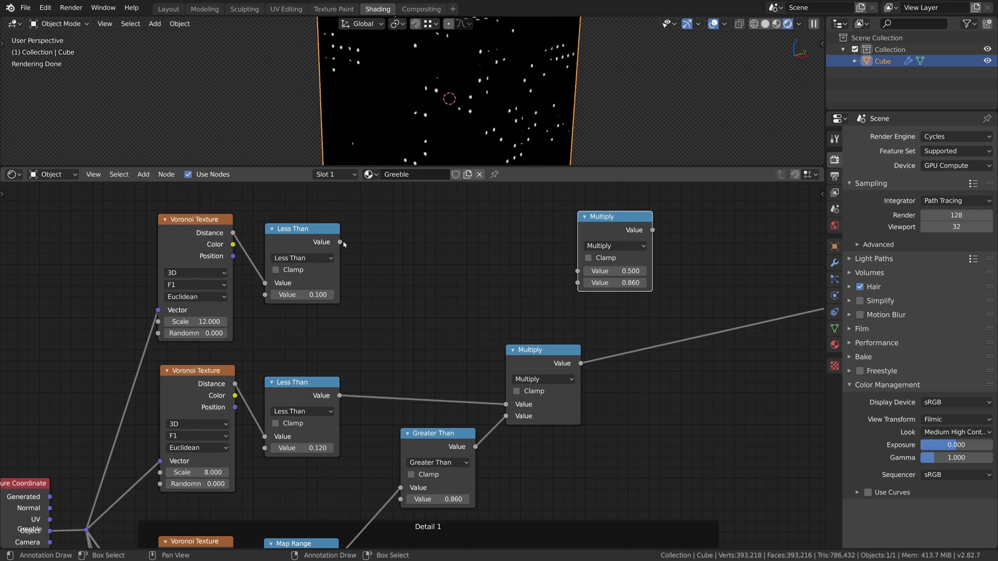
pyautogui.moveTo(340, 242); pyautogui.dragTo(577, 271)
pyautogui.moveTo(610, 229); pyautogui.dragTo(607, 221)
# Step: Add a ColorRamp between the two Multiply chains, feed it Detail 1's top Map Range Result, and preview its Color
pyautogui.hotkey('shift', 'a')
pyautogui.moveTo(446, 312)
pyautogui.click(583, 343)
pyautogui.click(371, 270)
pyautogui.scroll(-2, 372, 291)
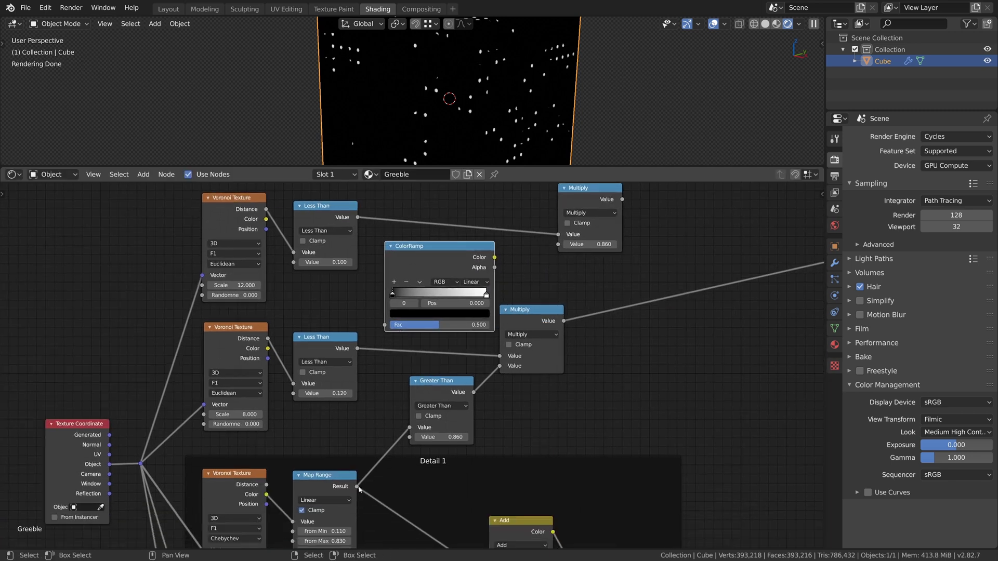
pyautogui.moveTo(356, 486); pyautogui.dragTo(385, 326)
pyautogui.scroll(3, 446, 253)
pyautogui.keyDown('ctrl'); pyautogui.keyDown('shift'); pyautogui.click(448, 253); pyautogui.keyUp('shift'); pyautogui.keyUp('ctrl')
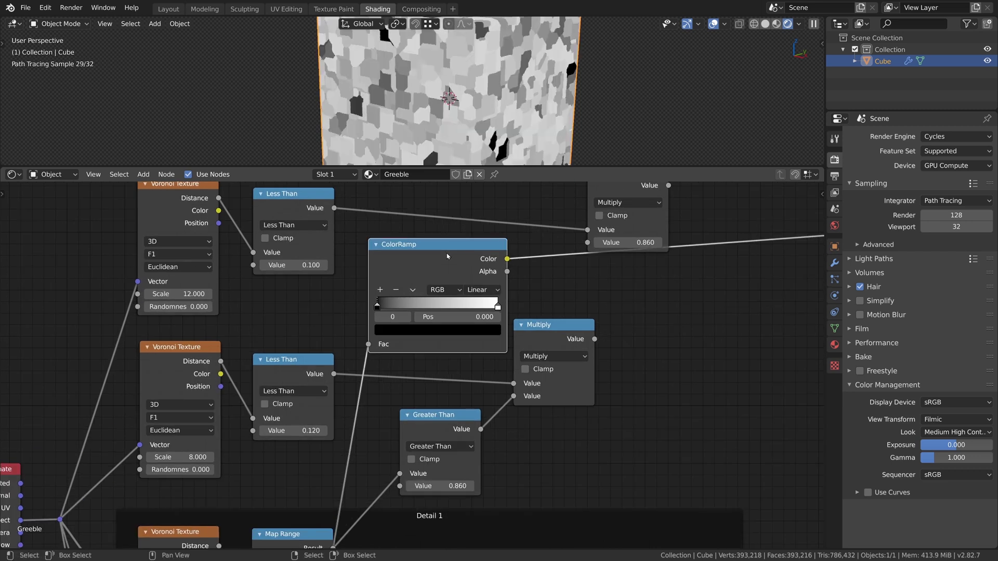
# Step: Set the ColorRamp to Constant interpolation with black, white and black stops, placing the last stop at 0.692
pyautogui.scroll(2, 448, 253)
pyautogui.click(496, 302)
pyautogui.click(491, 371)
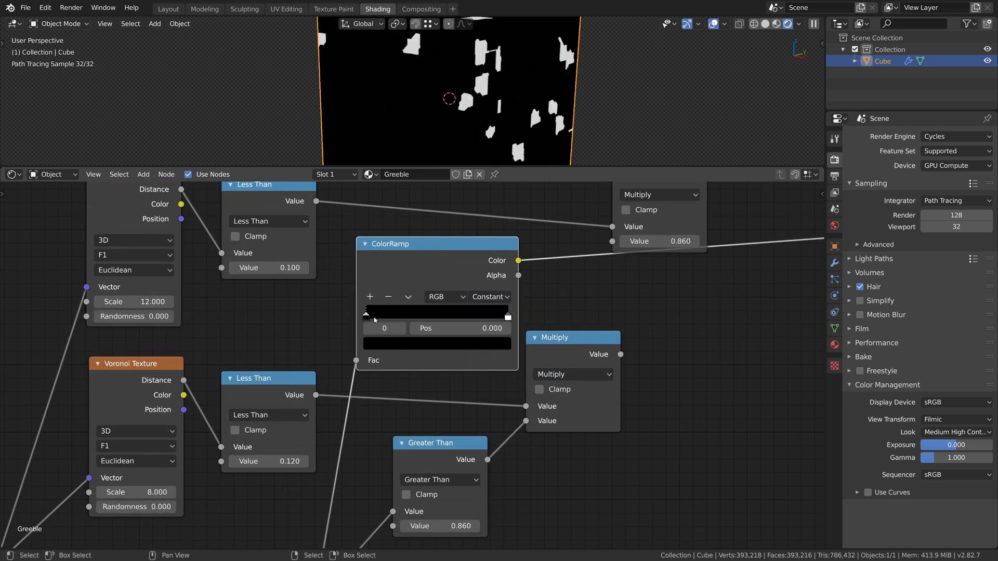
pyautogui.moveTo(507, 316); pyautogui.dragTo(464, 316)
pyautogui.click(369, 296)
# Step: Connect the ColorRamp Color to the upper Multiply's second value and preview the masked dots
pyautogui.moveTo(464, 252); pyautogui.dragTo(612, 241)
pyautogui.scroll(-1, 612, 241)
pyautogui.moveTo(612, 242); pyautogui.dragTo(535, 312, button='middle')
pyautogui.keyDown('ctrl'); pyautogui.keyDown('shift'); pyautogui.click(574, 249); pyautogui.keyUp('shift'); pyautogui.keyUp('ctrl')
pyautogui.moveTo(504, 399); pyautogui.dragTo(444, 389, button='middle')
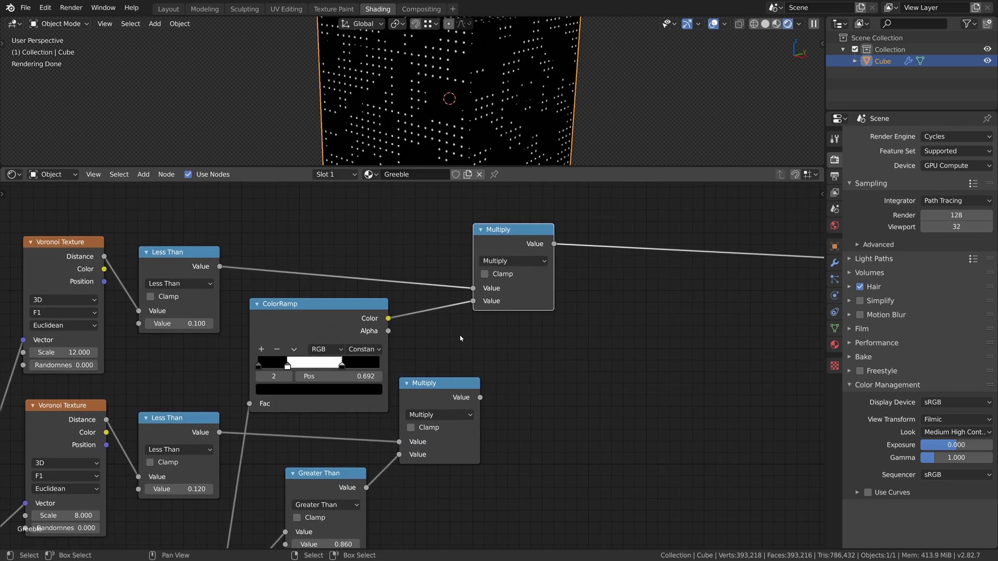
# Step: Align the two Multiply nodes, duplicate the upper one after them, and set the copy to Add
pyautogui.moveTo(443, 387); pyautogui.dragTo(475, 384)
pyautogui.moveTo(526, 232); pyautogui.dragTo(482, 233)
pyautogui.hotkey('shift', 'd')
pyautogui.click(639, 295)
pyautogui.click(624, 324)
# Step: Connect both Multiply outputs to the new Add node and enable its Clamp
pyautogui.click(292, 366)
pyautogui.moveTo(586, 351); pyautogui.dragTo(586, 351)
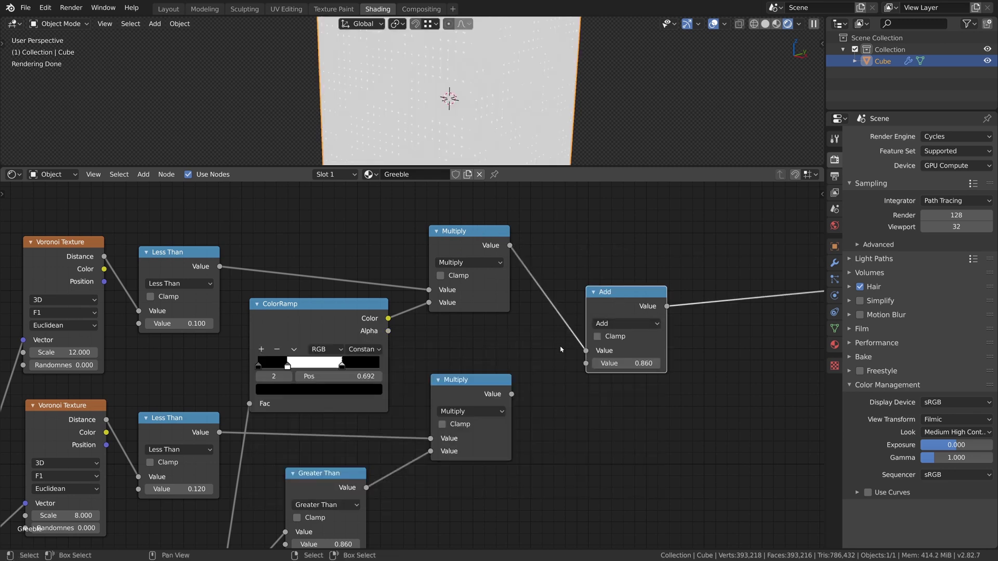
pyautogui.moveTo(511, 395); pyautogui.dragTo(586, 364)
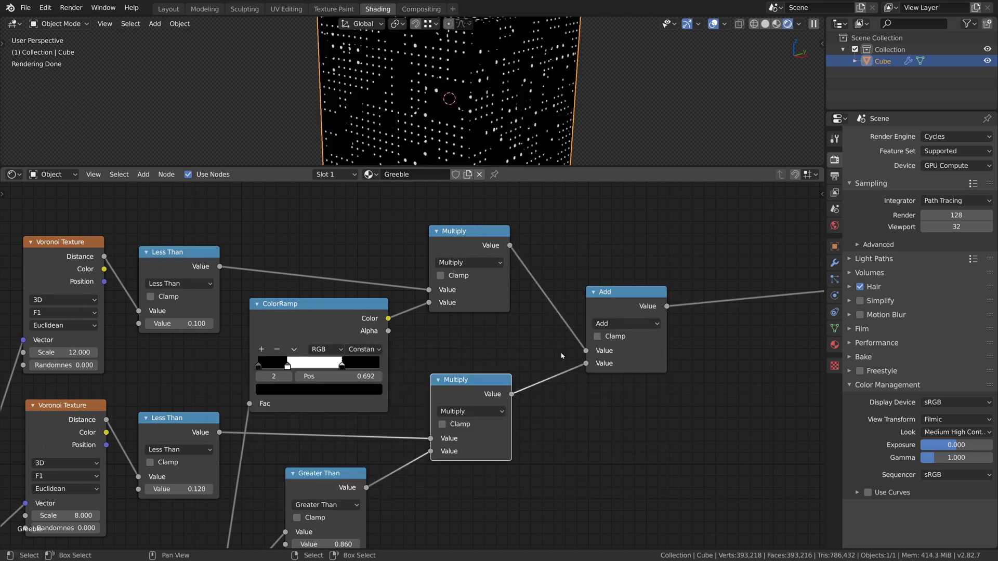
pyautogui.click(597, 336)
pyautogui.moveTo(622, 302); pyautogui.dragTo(610, 301)
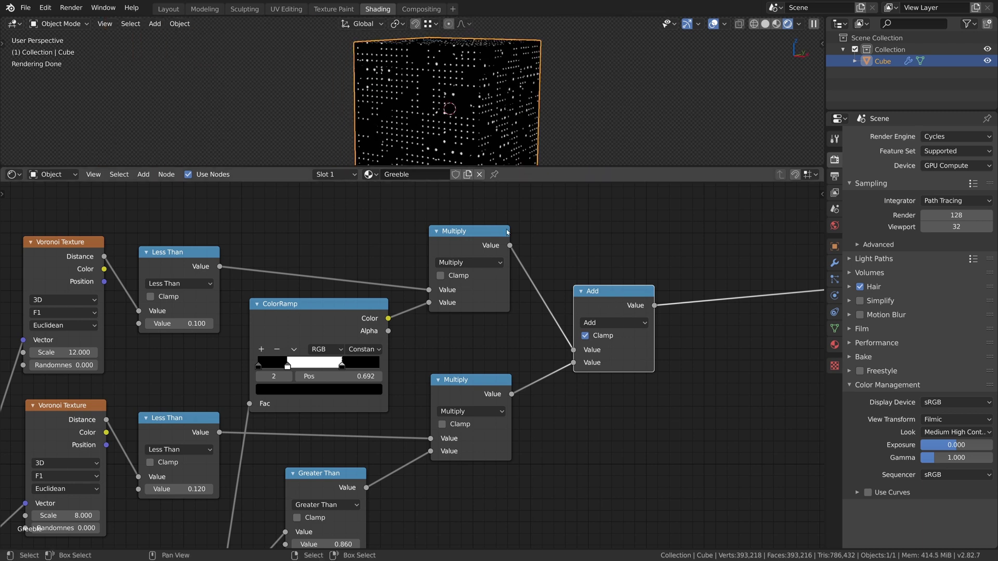
# Step: Connect the clamped Add output to the Displacement Height, check it with the Principled BSDF, and mute the Displacement node
pyautogui.scroll(-3, 555, 326)
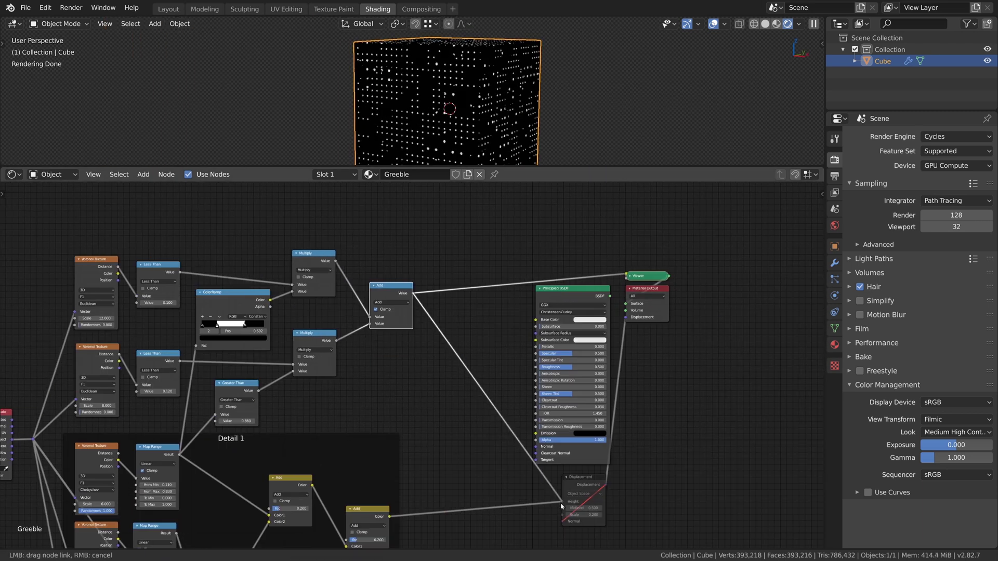
pyautogui.moveTo(561, 505); pyautogui.dragTo(563, 502)
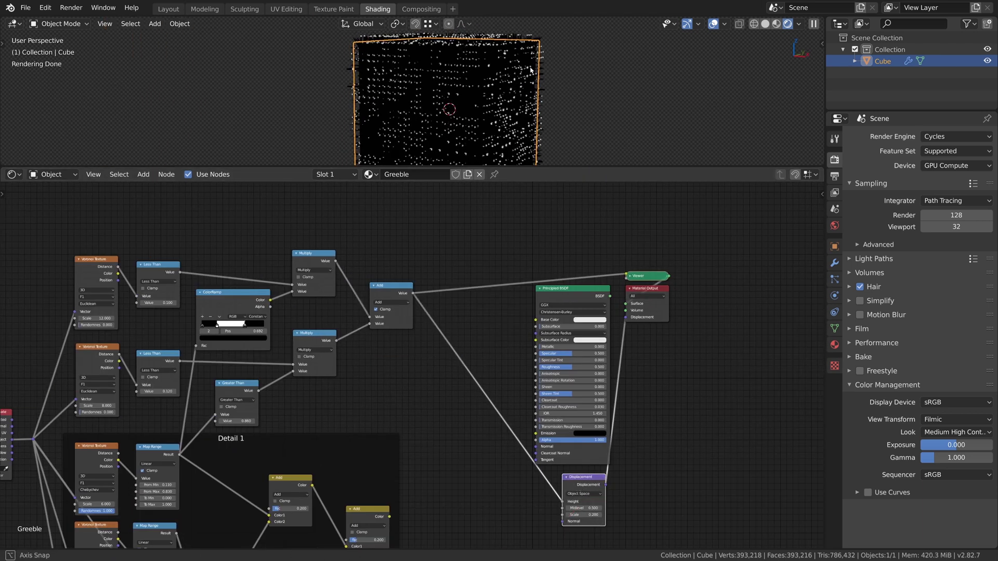
pyautogui.keyDown('ctrl'); pyautogui.keyDown('shift'); pyautogui.click(571, 292); pyautogui.keyUp('shift'); pyautogui.keyUp('ctrl')
pyautogui.moveTo(499, 94); pyautogui.dragTo(503, 90, button='middle')
pyautogui.scroll(2, 503, 89)
pyautogui.click(584, 484)
pyautogui.press('m')
# Step: Group the new nodes above Detail 1 in a frame labelled Detail 2
pyautogui.scroll(-1, 416, 364)
pyautogui.moveTo(416, 364); pyautogui.dragTo(487, 357, button='middle')
pyautogui.moveTo(146, 210); pyautogui.dragTo(475, 387)
pyautogui.hotkey('ctrl', 'j')
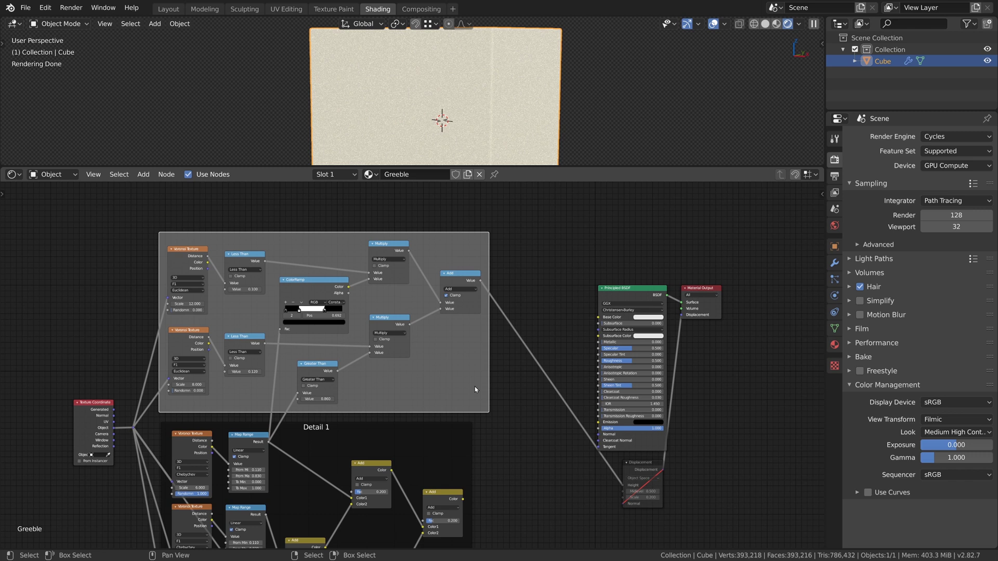
pyautogui.press('F2')
pyautogui.write('Detail 2')
pyautogui.press('Return')
# Step: Set the Detail 2 frame's label size to 64
pyautogui.press('n')
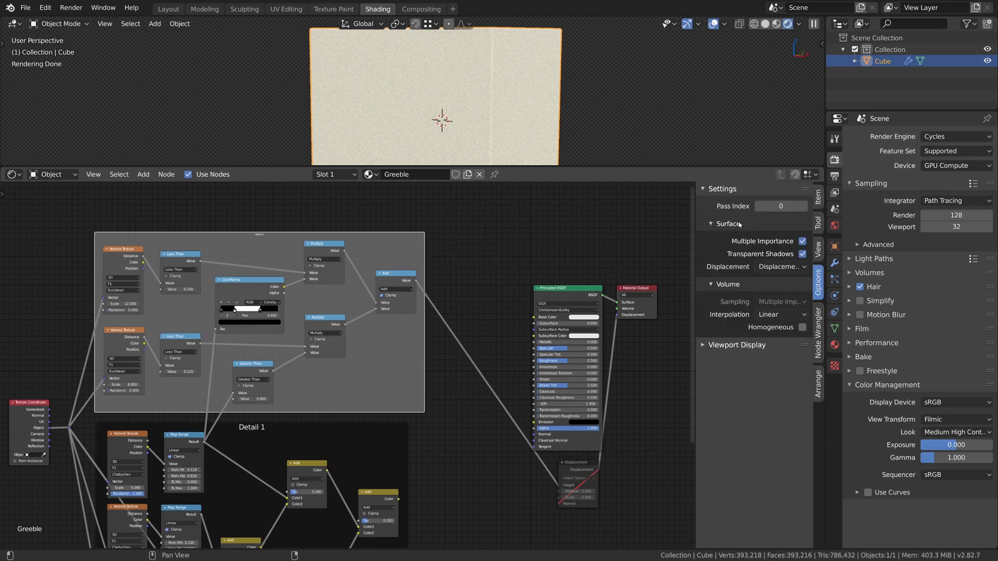
pyautogui.click(719, 259)
pyautogui.click(719, 261)
pyautogui.moveTo(741, 291); pyautogui.dragTo(780, 291)
# Step: Insert a MixRGB node on the link between the Detail 2 output and the Displacement Height
pyautogui.moveTo(387, 408); pyautogui.dragTo(334, 376, button='middle')
pyautogui.scroll(2, 343, 379)
pyautogui.click(415, 414)
pyautogui.hotkey('shift', 'a')
pyautogui.moveTo(423, 400)
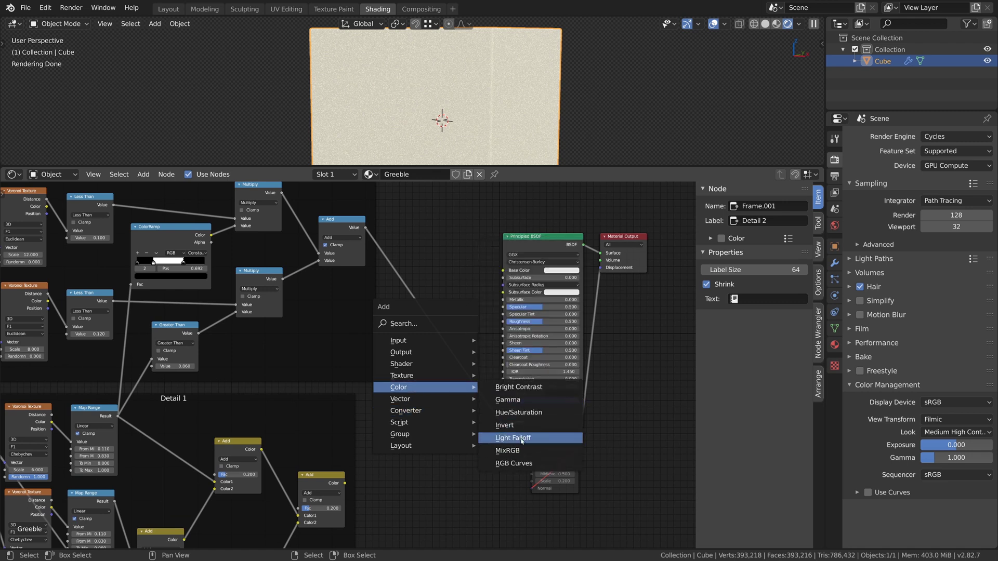
pyautogui.click(523, 514)
pyautogui.click(420, 369)
pyautogui.scroll(2, 401, 503)
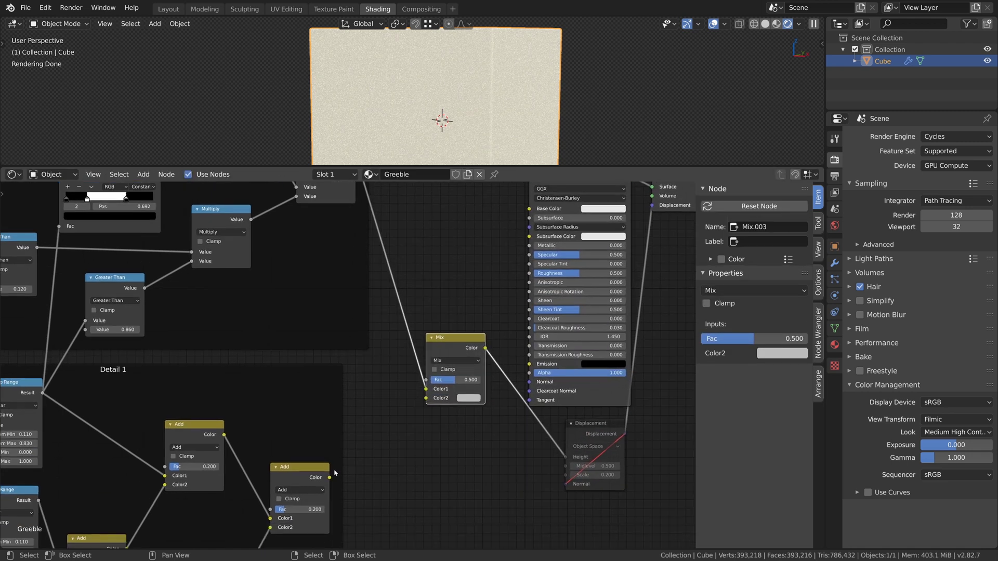
# Step: Connect the Detail 1 output to the Mix node's Color1, preview the mix, and set its blend mode to Add
pyautogui.moveTo(345, 484); pyautogui.dragTo(430, 388)
pyautogui.moveTo(451, 347); pyautogui.dragTo(436, 344)
pyautogui.keyDown('ctrl'); pyautogui.keyDown('shift'); pyautogui.click(437, 345); pyautogui.keyUp('shift'); pyautogui.keyUp('ctrl')
pyautogui.click(440, 358)
pyautogui.click(431, 272)
pyautogui.scroll(1, 430, 304)
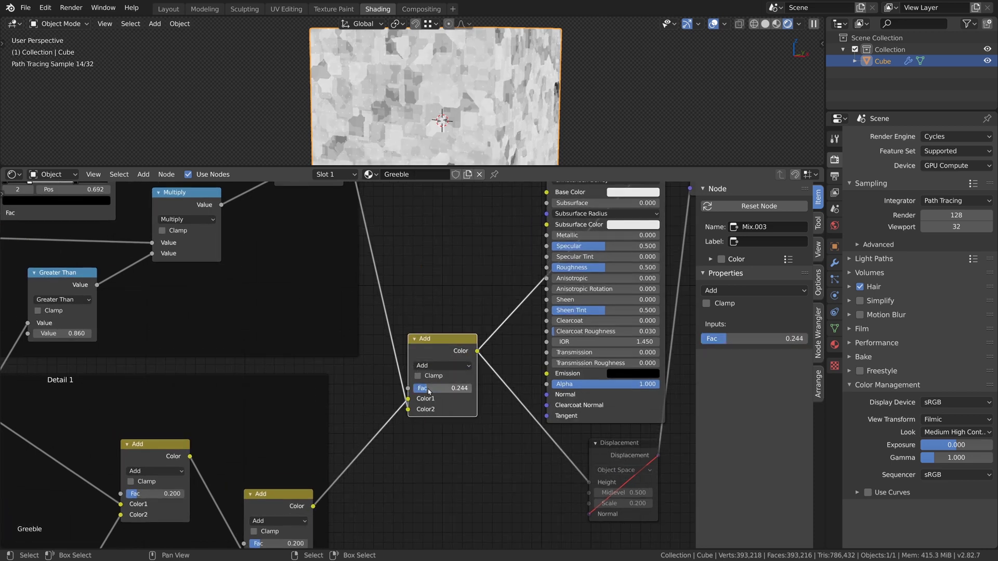
# Step: Unmute the Displacement node and set the combining Add node's Fac to 0.05
pyautogui.click(614, 448)
pyautogui.press('m')
pyautogui.moveTo(496, 122); pyautogui.dragTo(492, 98, button='middle')
pyautogui.moveTo(442, 388); pyautogui.dragTo(410, 389)
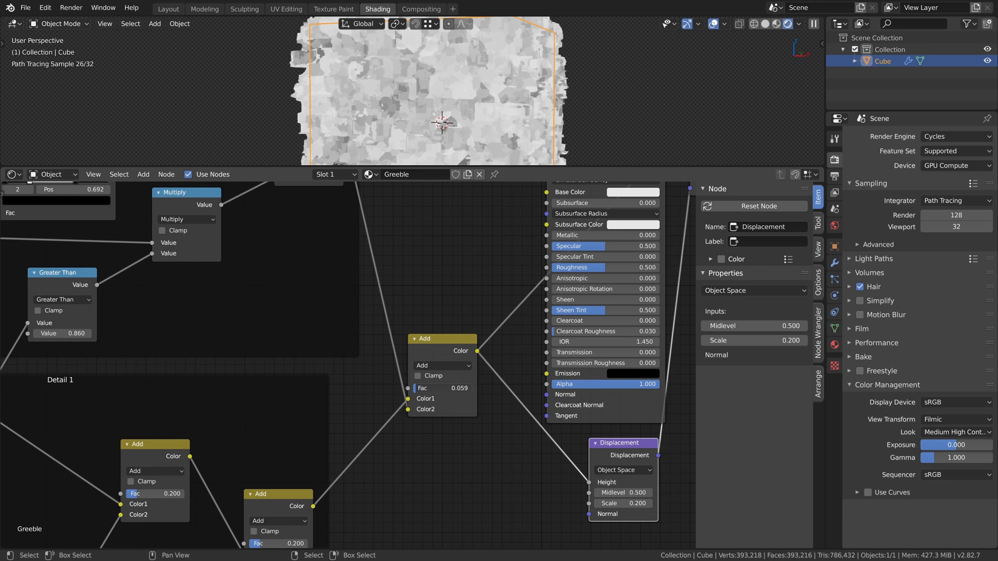
pyautogui.press('Return')
# Step: Frame the combining Add node with the label Combine Detail, and move the detail frames away from the Principled BSDF
pyautogui.scroll(-2, 416, 395)
pyautogui.hotkey('ctrl', 'j')
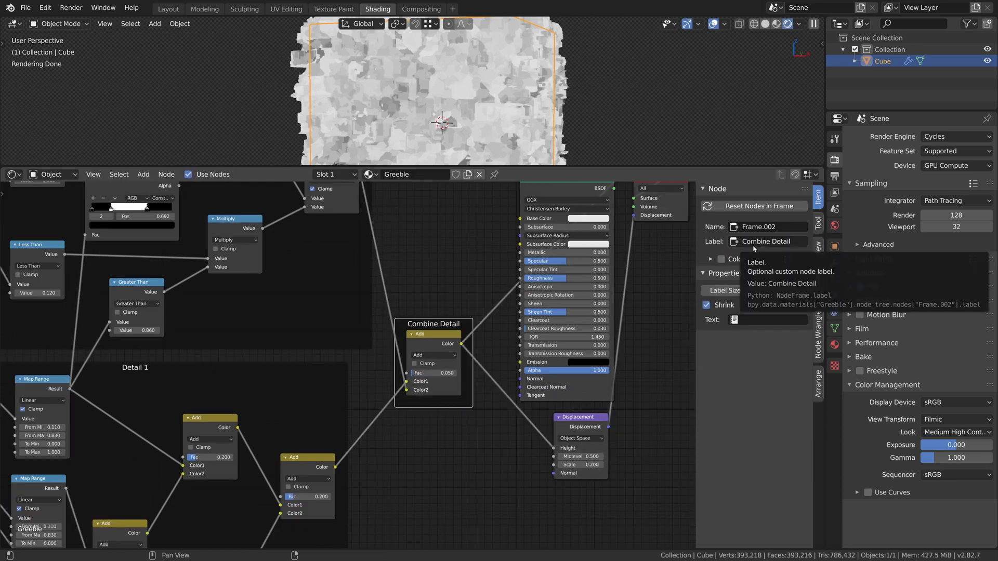
pyautogui.scroll(-5, 481, 312)
pyautogui.moveTo(105, 529); pyautogui.dragTo(481, 202)
pyautogui.press('g')
pyautogui.click(303, 362)
# Step: Temporarily mute the Displacement node and turn it back on
pyautogui.scroll(1, 509, 363)
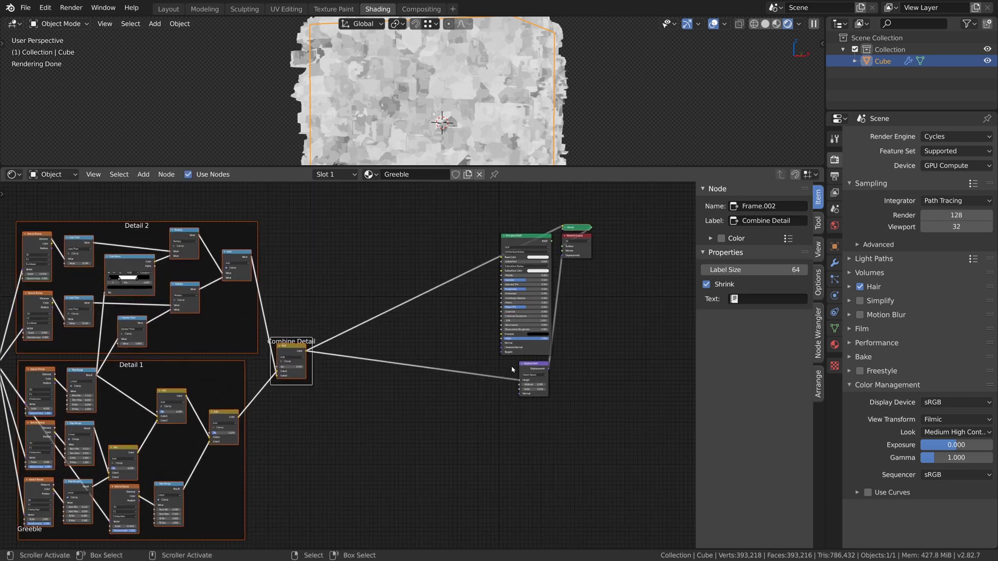
pyautogui.click(532, 366)
pyautogui.press('m')
pyautogui.scroll(-2, 426, 120)
pyautogui.moveTo(426, 120); pyautogui.dragTo(410, 136, button='middle')
pyautogui.moveTo(284, 347); pyautogui.dragTo(326, 338, button='middle')
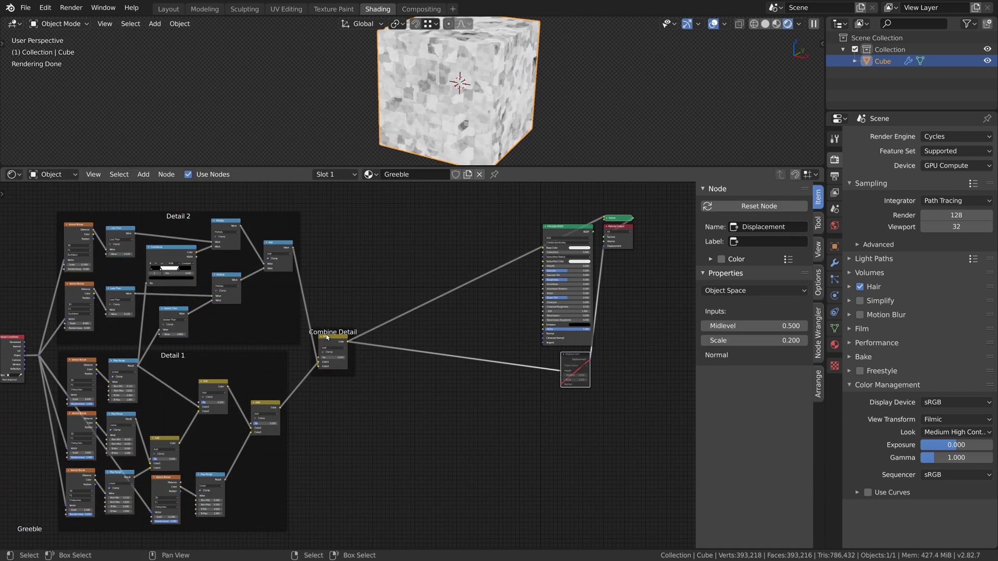
pyautogui.press('m')
# Step: Preview the Principled BSDF, darken its Base Color to dark grey, and set Roughness to 0.161
pyautogui.keyDown('ctrl'); pyautogui.keyDown('shift'); pyautogui.click(569, 229); pyautogui.keyUp('shift'); pyautogui.keyUp('ctrl')
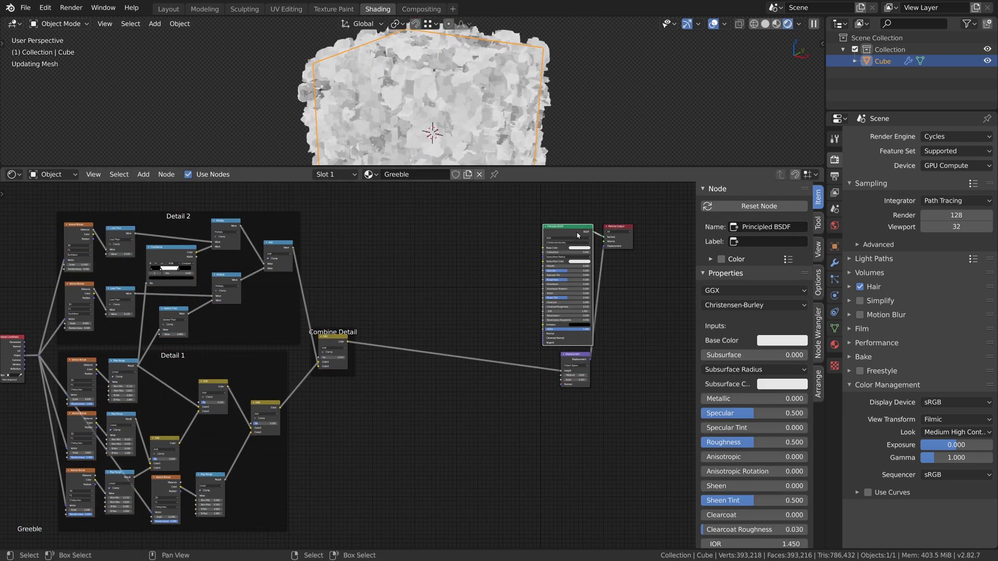
pyautogui.scroll(4, 483, 85)
pyautogui.click(580, 248)
pyautogui.moveTo(605, 193); pyautogui.dragTo(605, 209)
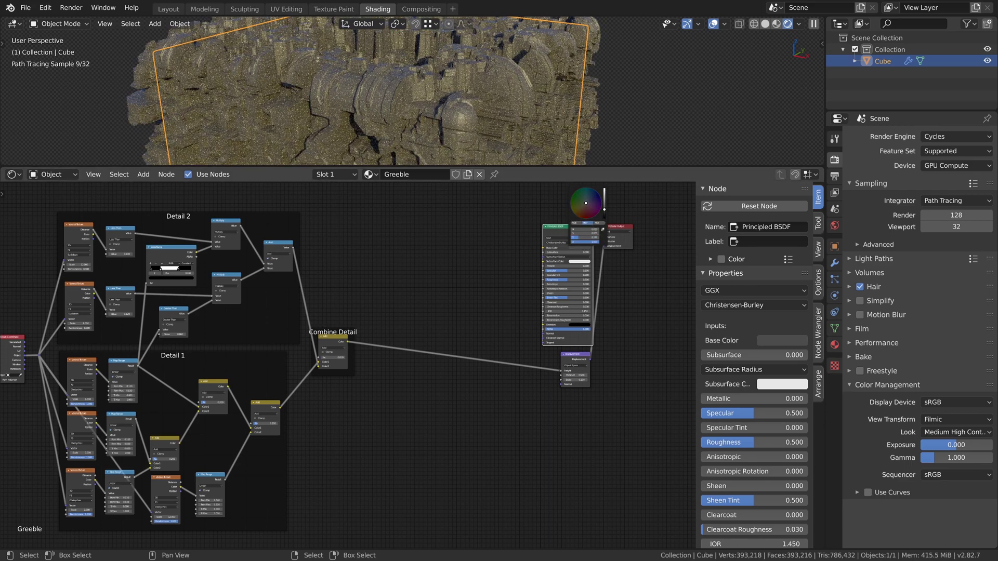
pyautogui.moveTo(570, 280); pyautogui.dragTo(555, 279)
# Step: Add a Geometry node in the empty space below the Combine Detail frame
pyautogui.moveTo(460, 82)
pyautogui.mouseDown(button='middle')
pyautogui.moveTo(446, 100)
pyautogui.moveTo(455, 87)
pyautogui.mouseUp(button='middle')
pyautogui.moveTo(370, 420); pyautogui.dragTo(382, 370, button='middle')
pyautogui.scroll(1, 381, 370)
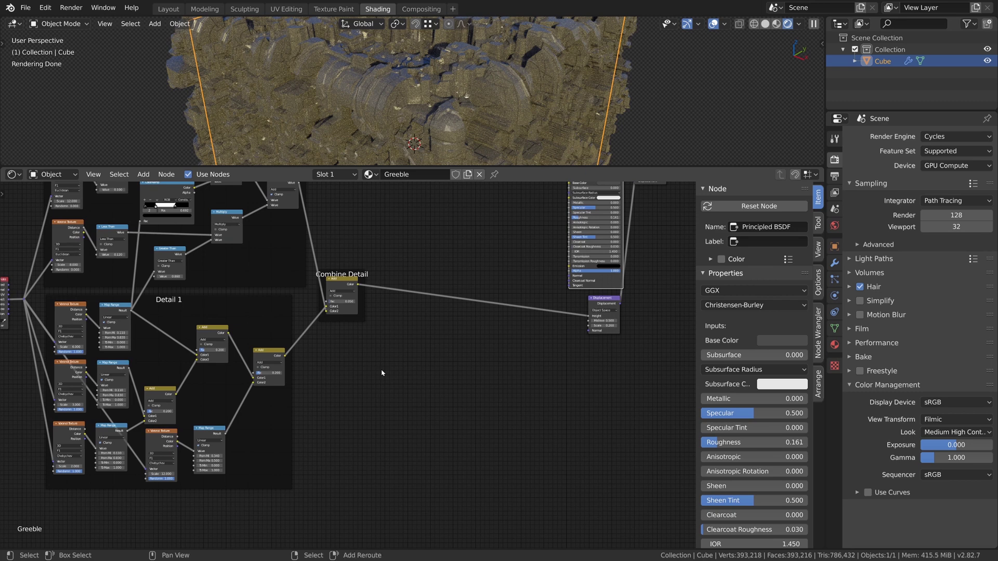
pyautogui.hotkey('shift', 'a')
pyautogui.moveTo(374, 323)
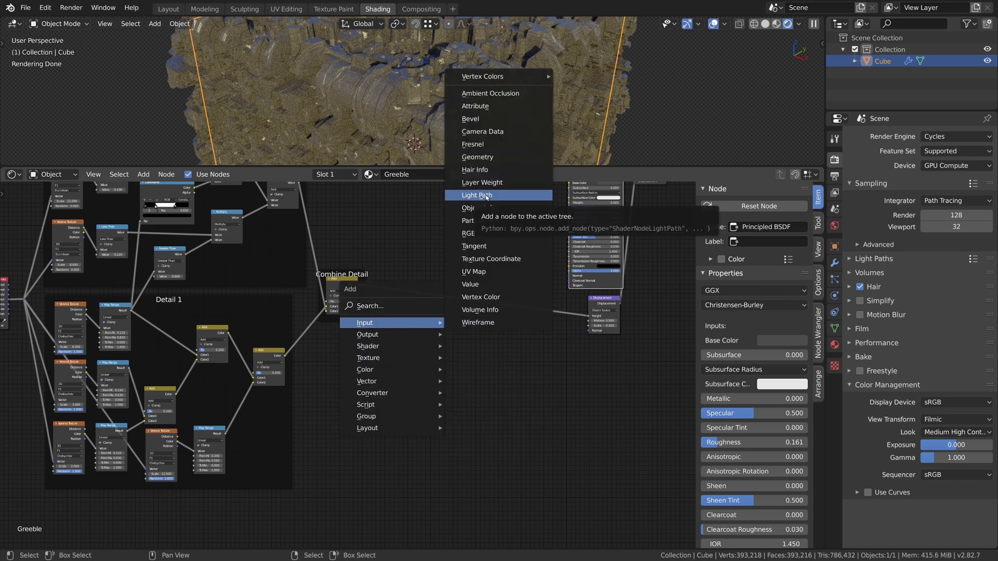
pyautogui.click(481, 158)
pyautogui.click(333, 385)
pyautogui.scroll(6, 335, 387)
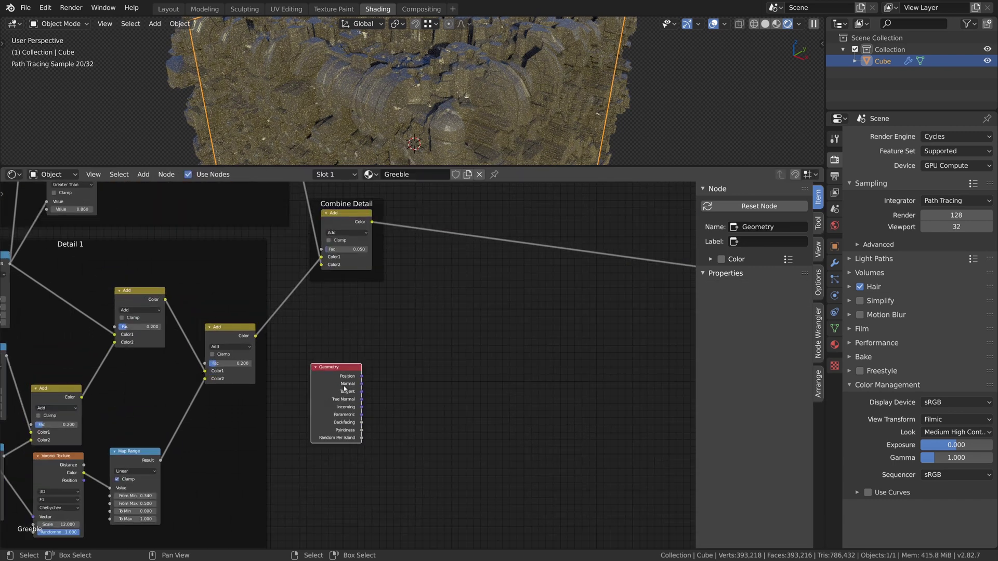
# Step: Add a Vector Math node beside the Geometry node
pyautogui.moveTo(335, 387); pyautogui.dragTo(307, 376, button='middle')
pyautogui.hotkey('shift', 'a')
pyautogui.moveTo(407, 447)
pyautogui.click(501, 445)
pyautogui.click(364, 357)
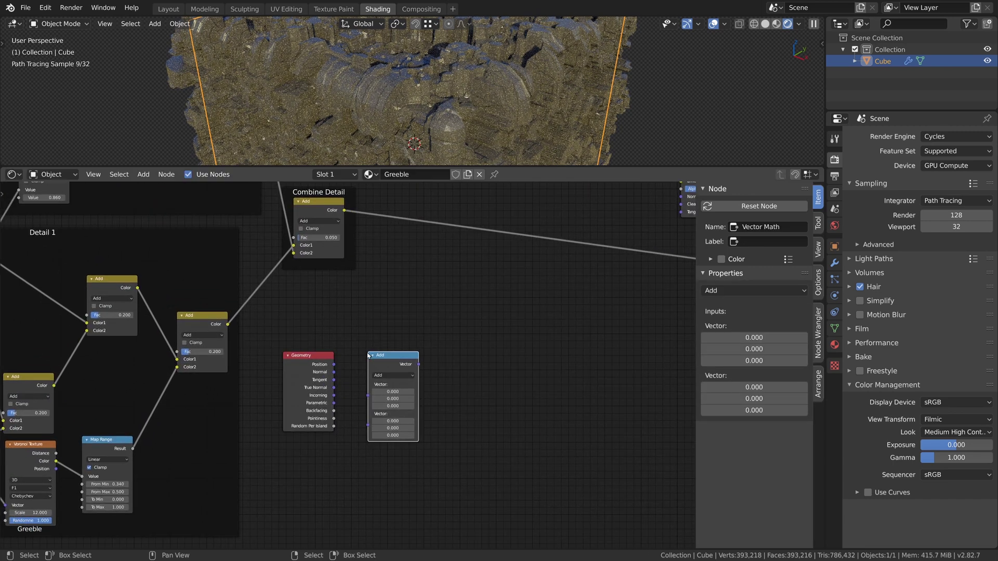
# Step: Connect the Geometry Normal to both Vector Math inputs, preview the result, and set the operation to Divide
pyautogui.moveTo(334, 372); pyautogui.dragTo(374, 364)
pyautogui.keyDown('ctrl'); pyautogui.keyDown('shift'); pyautogui.click(374, 365); pyautogui.keyUp('shift'); pyautogui.keyUp('ctrl')
pyautogui.click(380, 377)
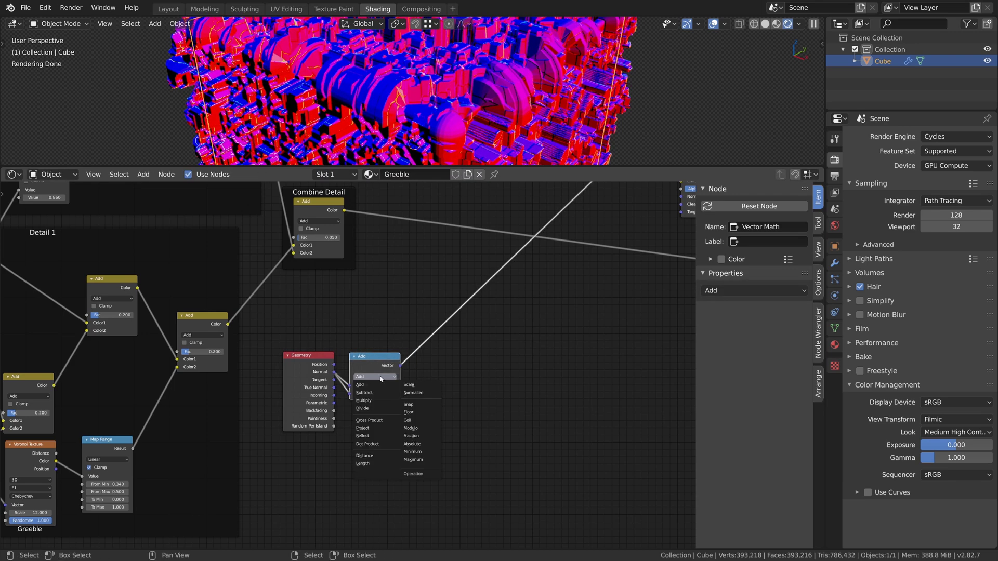
pyautogui.click(379, 409)
pyautogui.moveTo(374, 358); pyautogui.dragTo(370, 357)
pyautogui.click(445, 378)
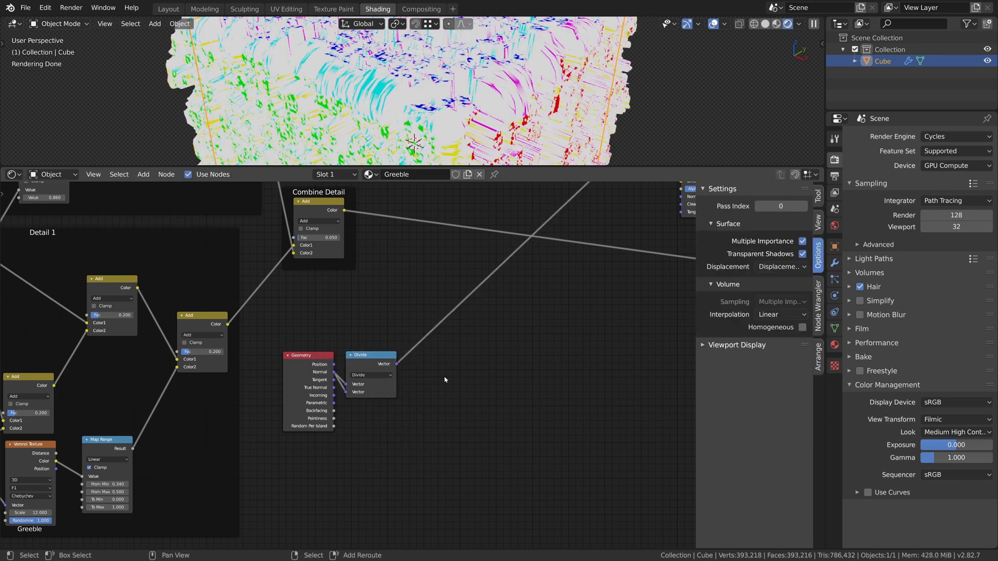
# Step: Add a Math node after the Vector Math Divide node and set its operation to Less Than
pyautogui.hotkey('shift', 'a')
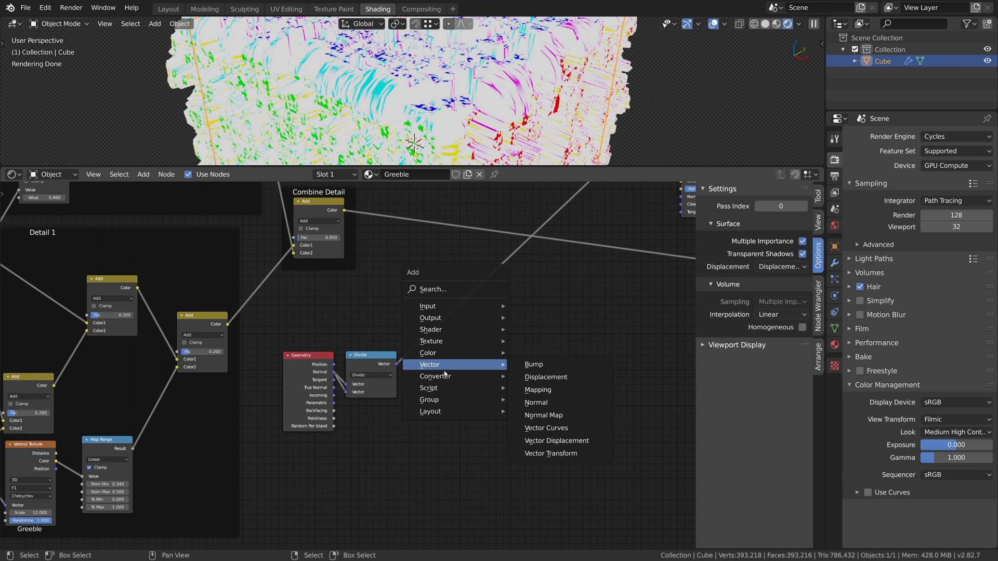
pyautogui.moveTo(444, 374)
pyautogui.click(543, 249)
pyautogui.click(429, 375)
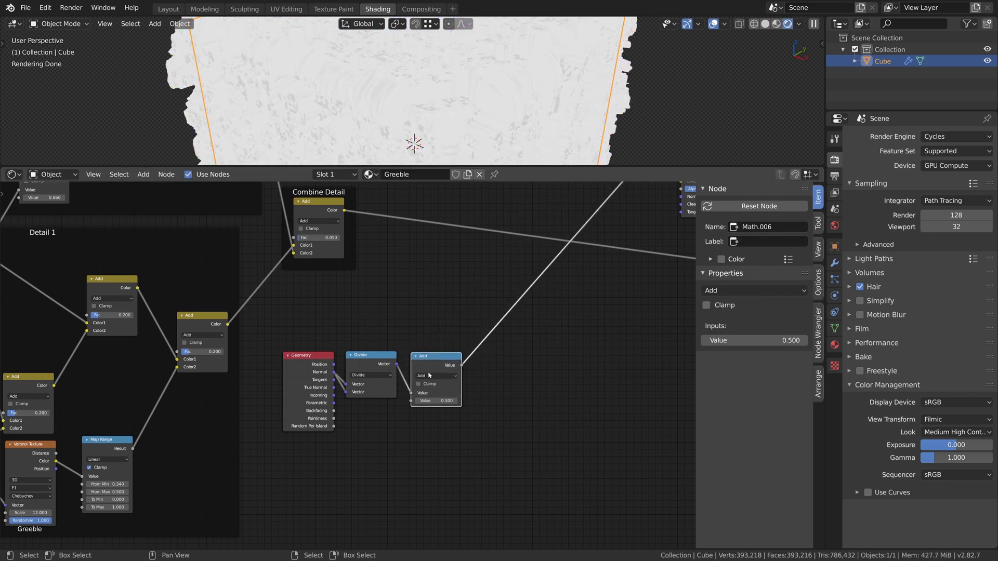
pyautogui.click(430, 375)
pyautogui.click(470, 420)
pyautogui.moveTo(433, 358); pyautogui.dragTo(431, 357)
# Step: Mute the Displacement node
pyautogui.scroll(-4, 430, 357)
pyautogui.moveTo(431, 358); pyautogui.dragTo(377, 353, button='middle')
pyautogui.click(557, 281)
pyautogui.press('m')
pyautogui.scroll(3, 378, 363)
pyautogui.scroll(-1, 450, 119)
pyautogui.moveTo(372, 247); pyautogui.dragTo(365, 296, button='middle')
# Step: Add a MixRGB node blending the Combine Detail color in Color1 with the Less Than result in Color2
pyautogui.hotkey('shift', 'a')
pyautogui.moveTo(512, 370)
pyautogui.click(568, 428)
pyautogui.click(476, 346)
pyautogui.click(300, 276)
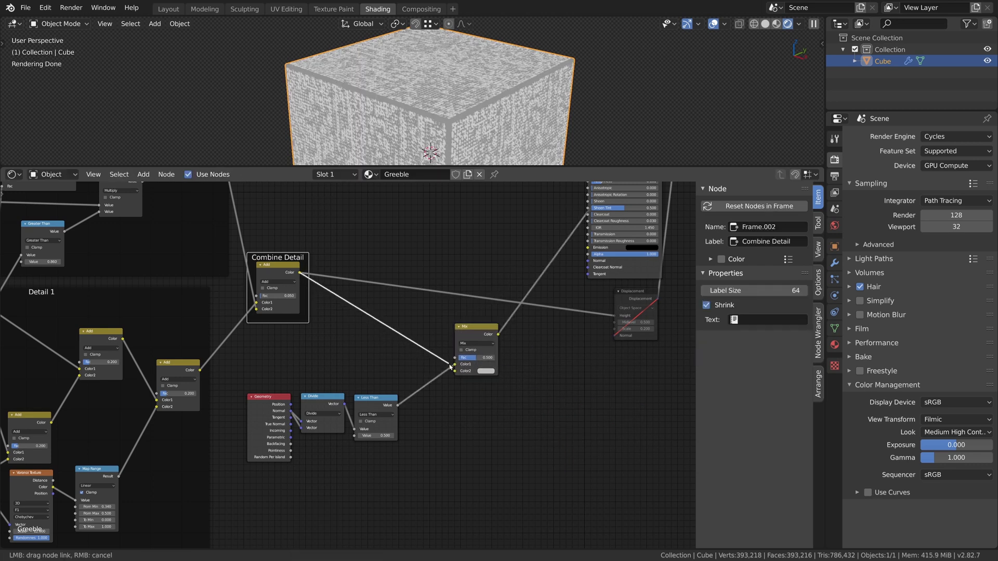
pyautogui.moveTo(452, 367); pyautogui.dragTo(455, 364)
# Step: Set the new mix node to Multiply with a factor of 0.3
pyautogui.click(476, 343)
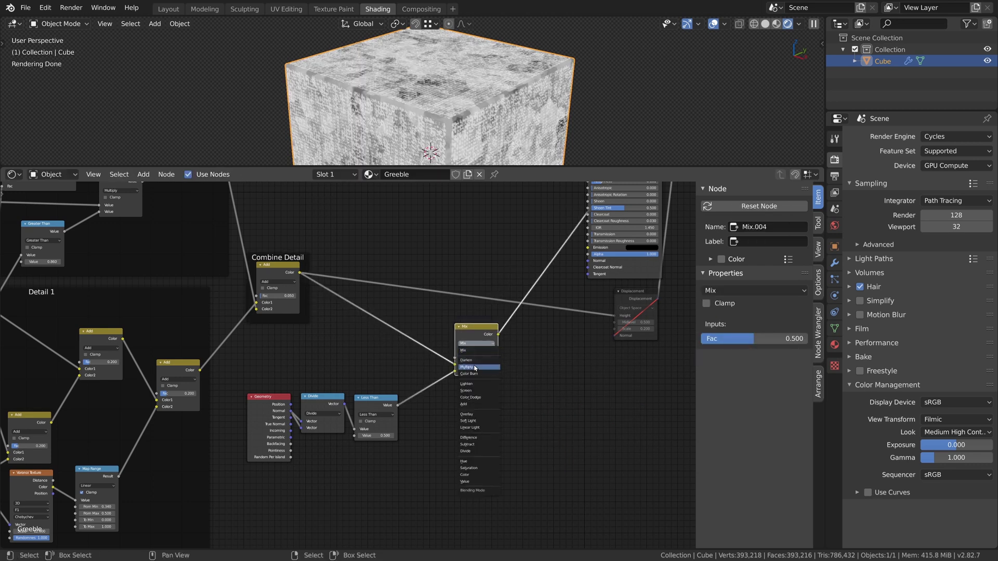
pyautogui.click(475, 368)
pyautogui.moveTo(754, 338)
pyautogui.mouseDown()
pyautogui.moveTo(803, 338)
pyautogui.moveTo(761, 338)
pyautogui.mouseUp()
pyautogui.write('0.3')
pyautogui.press('Return')
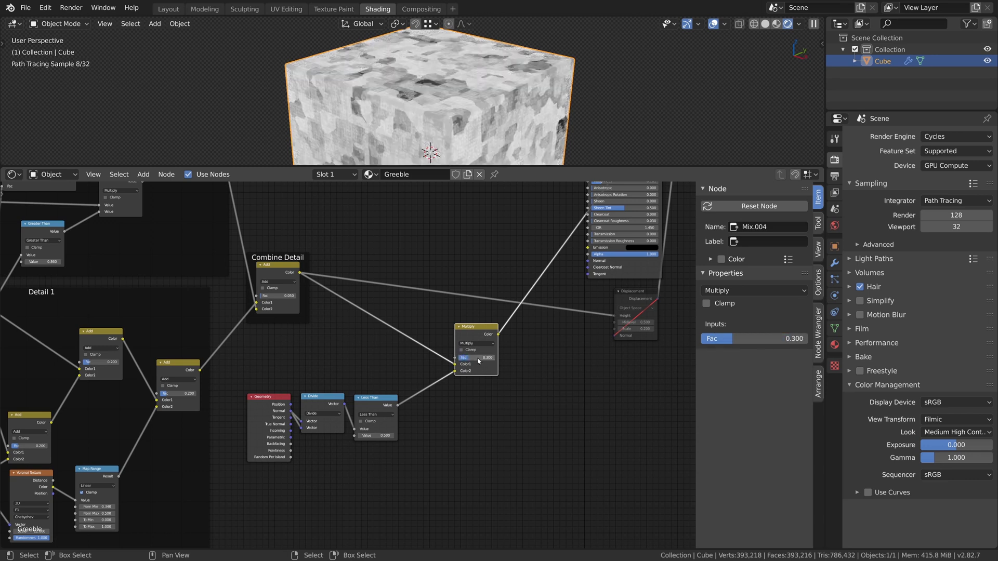
# Step: Frame the Geometry, Divide and Less Than nodes and label the frame Boundary
pyautogui.moveTo(275, 467); pyautogui.dragTo(405, 383)
pyautogui.hotkey('shift', 'p')
pyautogui.press('F2')
pyautogui.press('Return')
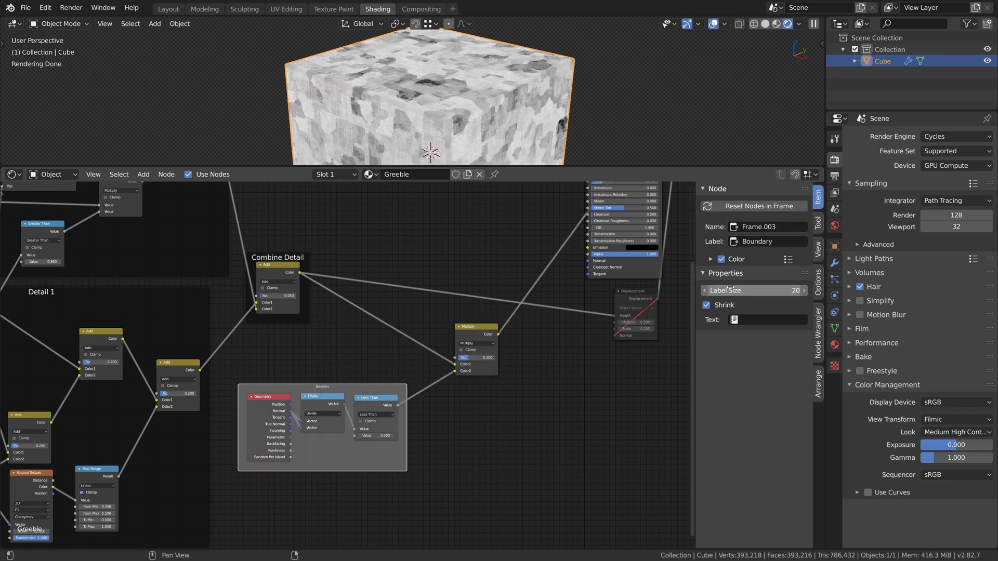
# Step: Restore the Principled BSDF preview and feed the Multiply result into the Height of the re-enabled Displacement node
pyautogui.moveTo(416, 326); pyautogui.dragTo(363, 339, button='middle')
pyautogui.click(576, 315)
pyautogui.moveTo(576, 315); pyautogui.dragTo(511, 412, button='middle')
pyautogui.keyDown('ctrl'); pyautogui.keyDown('shift'); pyautogui.click(504, 213); pyautogui.keyUp('shift'); pyautogui.keyUp('ctrl')
pyautogui.scroll(4, 349, 479)
pyautogui.moveTo(354, 479); pyautogui.dragTo(407, 430, button='middle')
pyautogui.moveTo(408, 424)
pyautogui.keyDown('ctrl'); pyautogui.mouseDown()
pyautogui.moveTo(398, 424)
pyautogui.moveTo(442, 424)
pyautogui.moveTo(408, 424)
pyautogui.mouseUp(); pyautogui.keyUp('ctrl')
pyautogui.scroll(-6, 442, 336)
pyautogui.moveTo(427, 334); pyautogui.dragTo(430, 363, button='middle')
pyautogui.moveTo(568, 360); pyautogui.dragTo(576, 367)
pyautogui.moveTo(386, 333); pyautogui.dragTo(427, 338, button='middle')
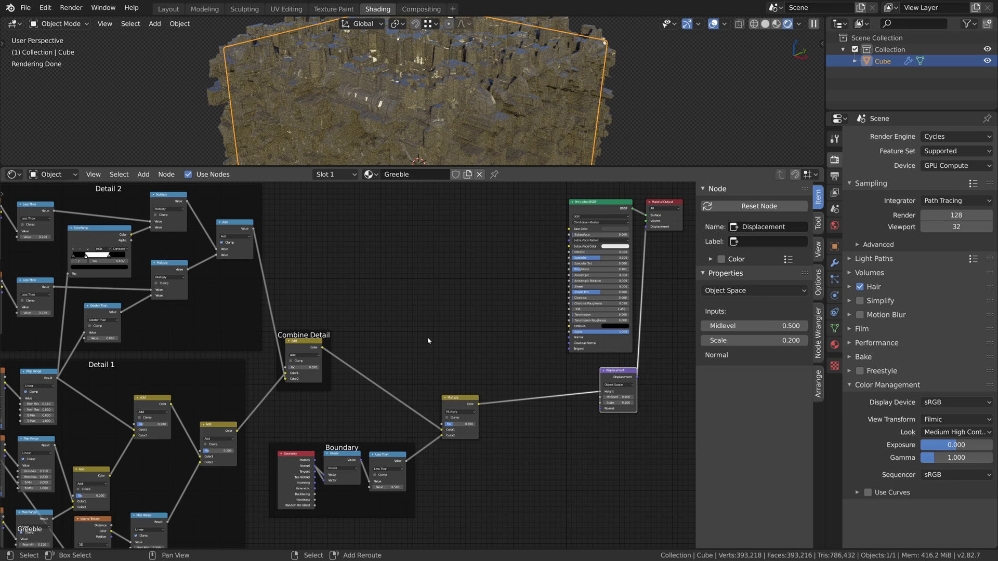
# Step: Add a Map Range node driven by the Combine Detail color and preview its result
pyautogui.hotkey('shift', 'a')
pyautogui.moveTo(424, 361)
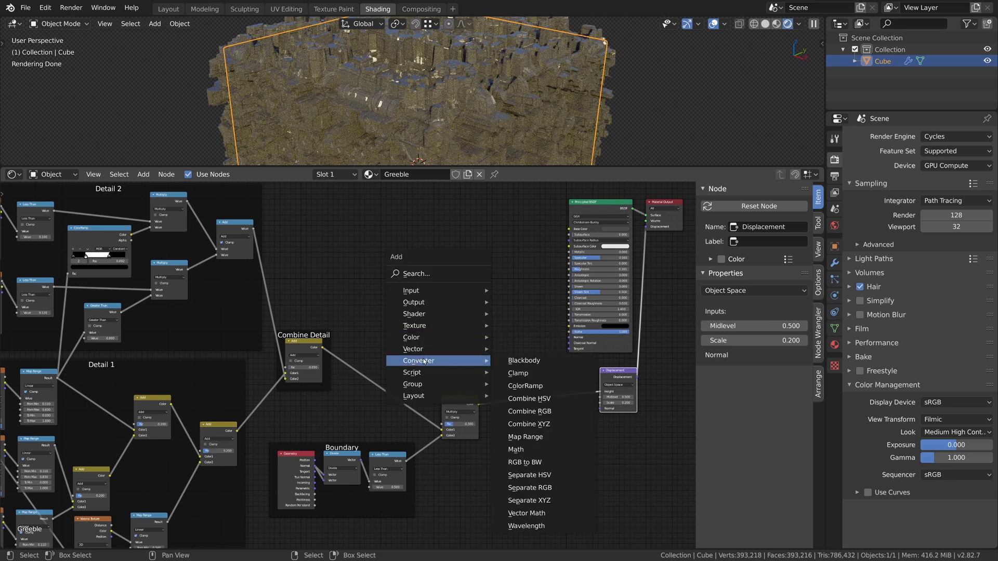
pyautogui.click(530, 437)
pyautogui.click(444, 326)
pyautogui.scroll(2, 401, 354)
pyautogui.moveTo(309, 346); pyautogui.dragTo(449, 354)
pyautogui.keyDown('ctrl'); pyautogui.keyDown('shift'); pyautogui.click(468, 330); pyautogui.keyUp('shift'); pyautogui.keyUp('ctrl')
# Step: Set the new Map Range's To Min to 0.08 and To Max to 0.19
pyautogui.scroll(2, 460, 358)
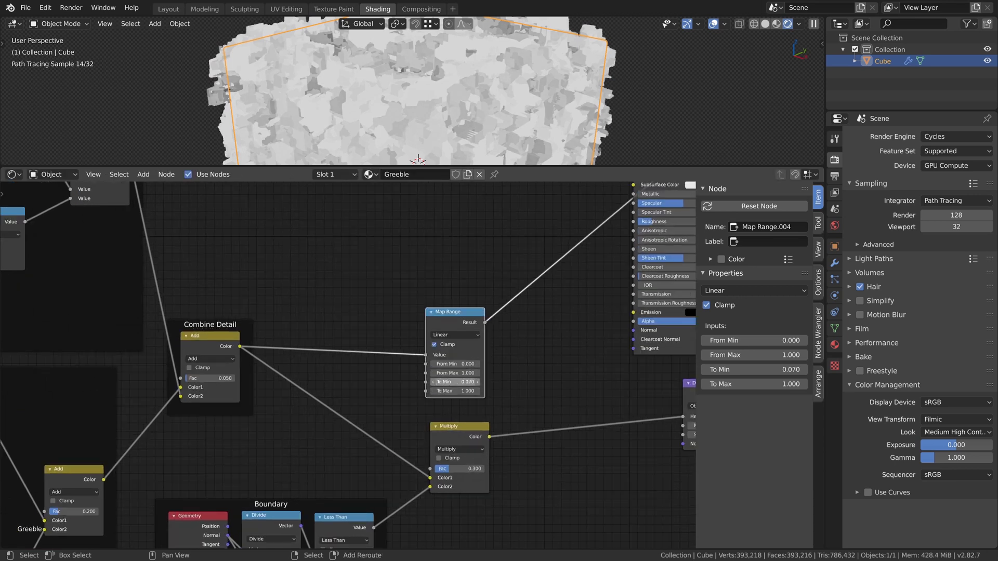
pyautogui.moveTo(456, 391); pyautogui.dragTo(442, 390)
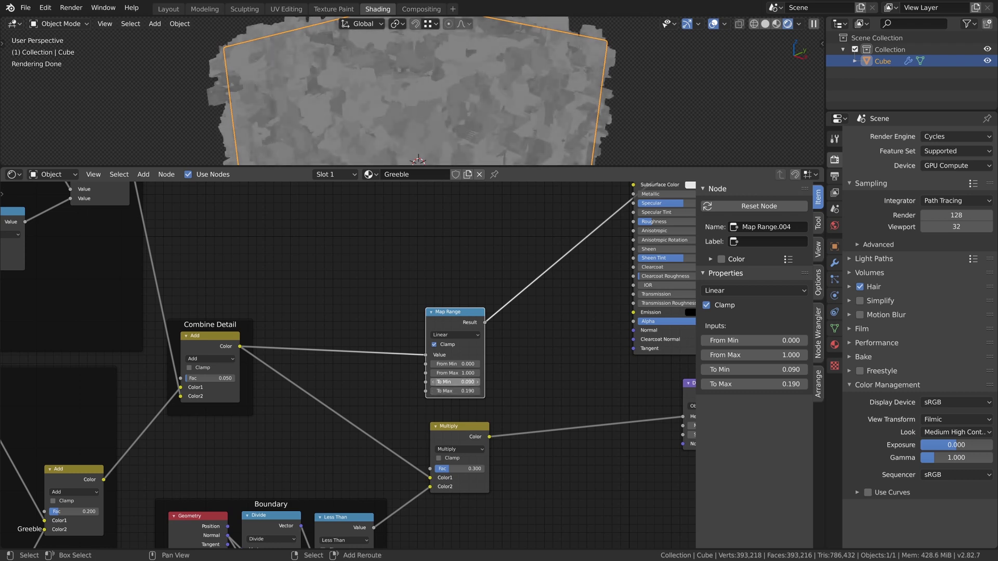
pyautogui.moveTo(467, 382); pyautogui.dragTo(387, 442, button='middle')
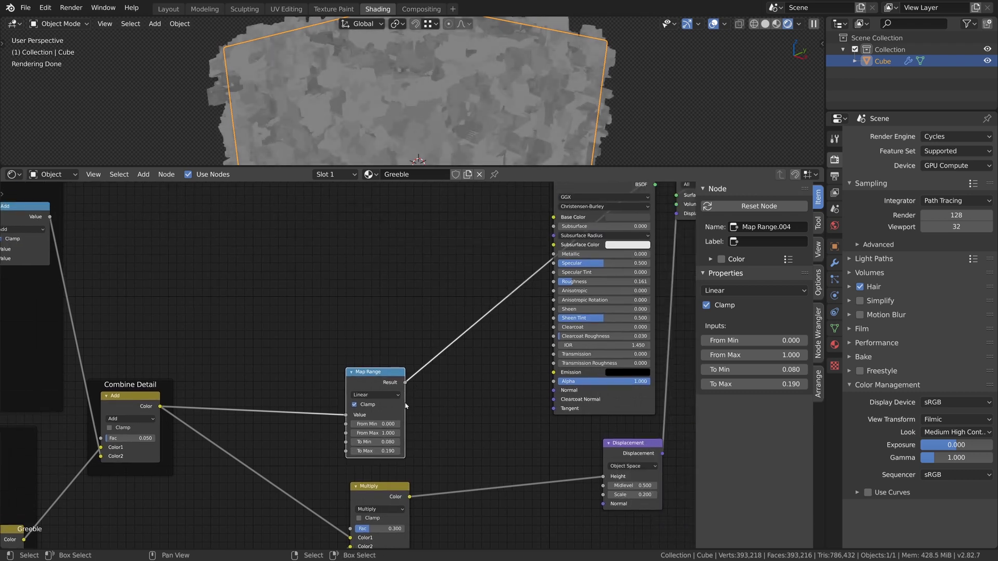
# Step: Connect the Map Range result to the Principled BSDF Roughness and preview the shader
pyautogui.moveTo(405, 383); pyautogui.dragTo(509, 350)
pyautogui.moveTo(550, 287); pyautogui.dragTo(551, 284)
pyautogui.moveTo(535, 280); pyautogui.dragTo(514, 330, button='middle')
pyautogui.keyDown('ctrl'); pyautogui.keyDown('shift'); pyautogui.click(583, 229); pyautogui.keyUp('shift'); pyautogui.keyUp('ctrl')
# Step: Compare the render with the roughness Map Range muted and unmuted
pyautogui.click(365, 428)
pyautogui.press('m')
pyautogui.press('m')
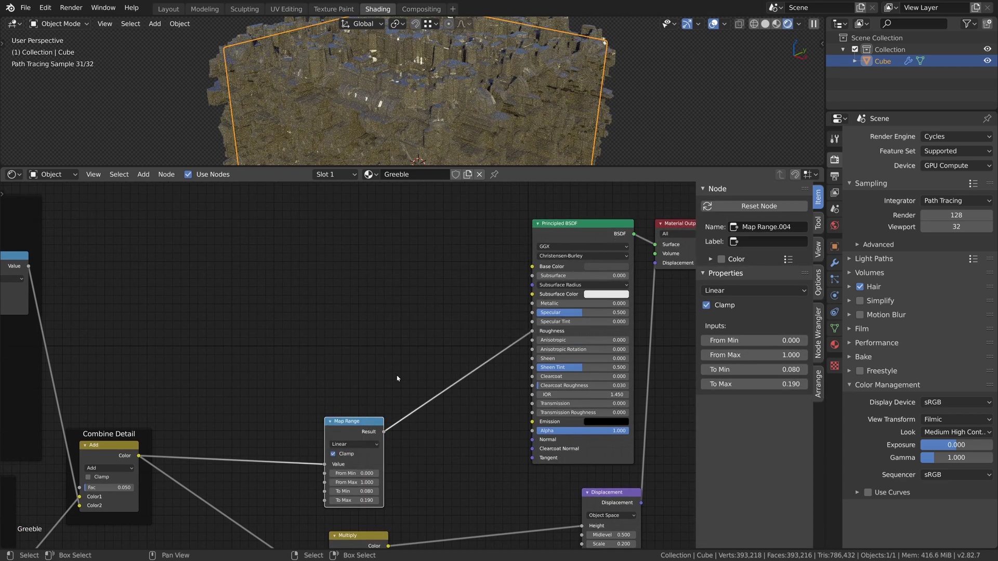
pyautogui.scroll(-4, 397, 379)
pyautogui.moveTo(393, 355); pyautogui.dragTo(430, 375, button='middle')
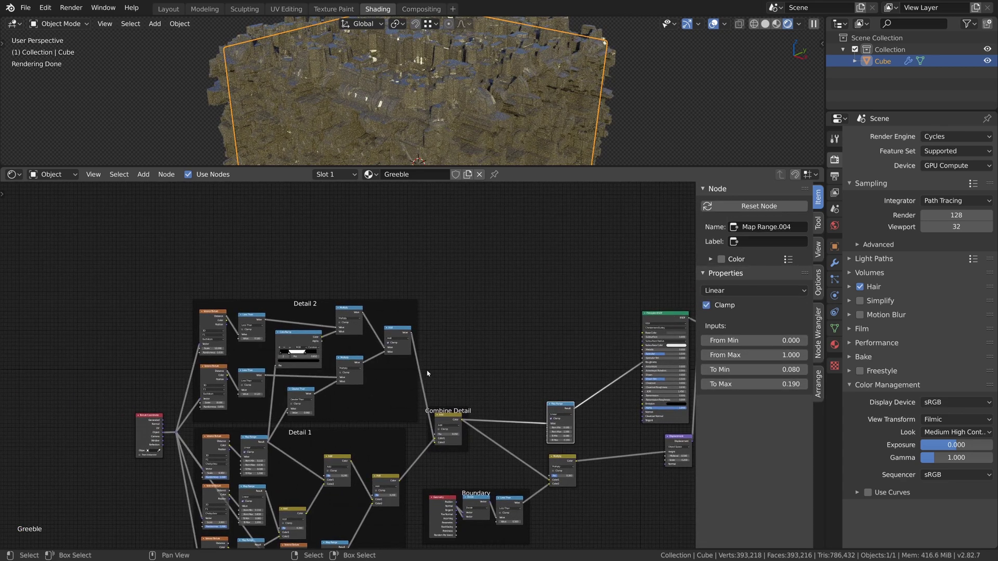
# Step: Turn off Scene World lighting in the 3D viewport's rendered shading
pyautogui.click(799, 23)
pyautogui.click(734, 93)
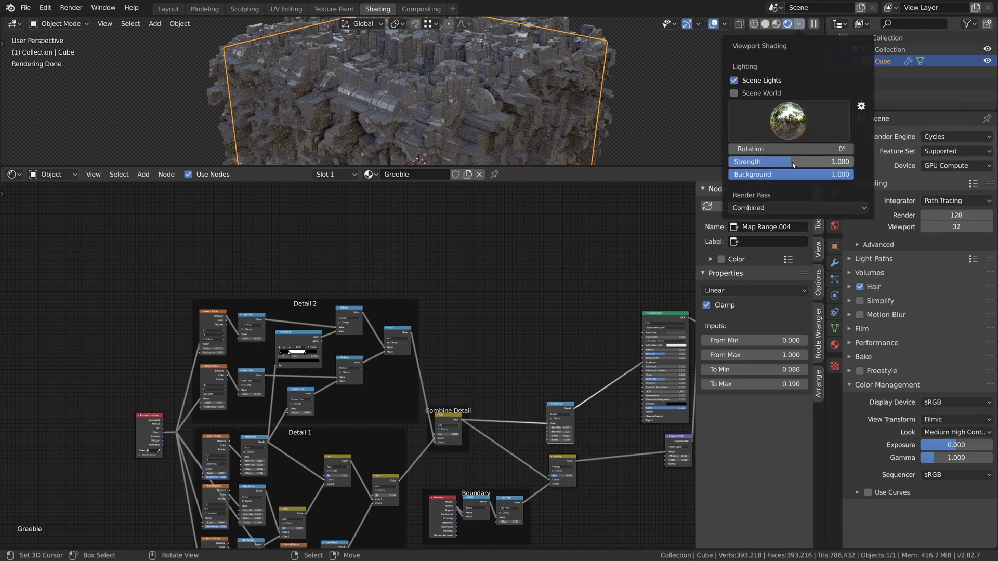
pyautogui.scroll(1, 155, 398)
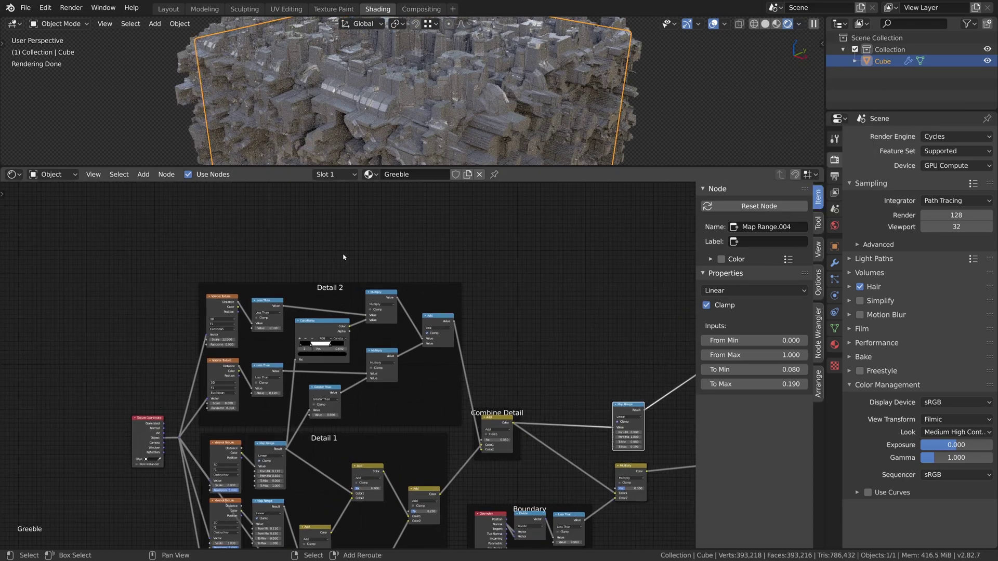
# Step: Add a Voronoi Texture above the Detail 2 frame and feed it the Object texture coordinates
pyautogui.hotkey('shift', 'a')
pyautogui.moveTo(343, 257)
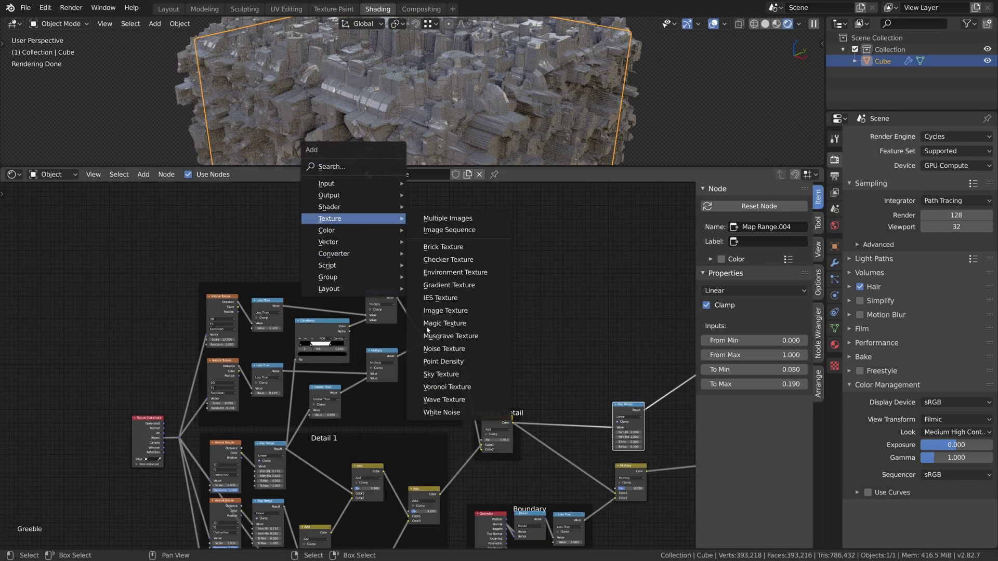
pyautogui.click(445, 387)
pyautogui.click(212, 223)
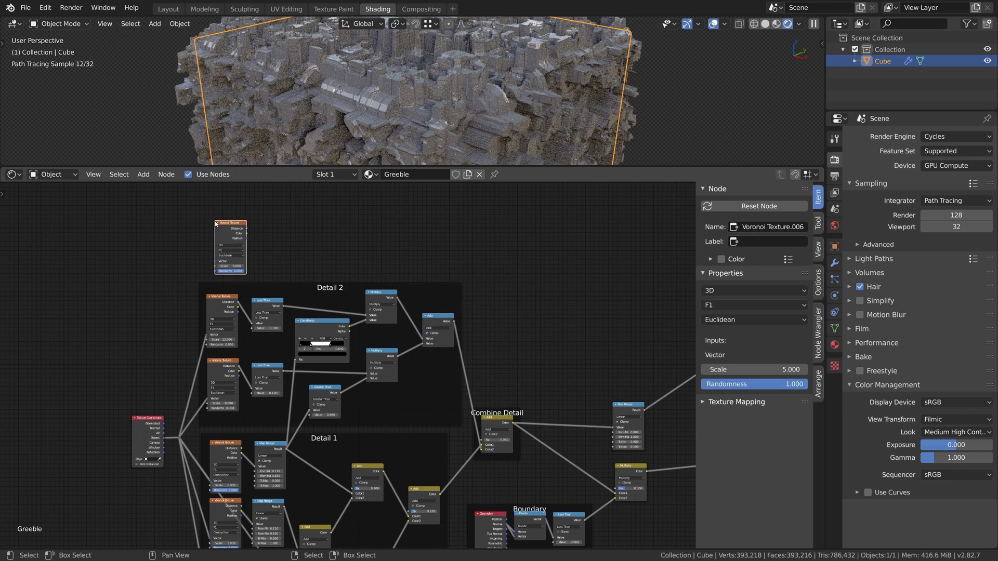
pyautogui.moveTo(179, 439); pyautogui.dragTo(173, 307)
pyautogui.moveTo(216, 264); pyautogui.dragTo(216, 265)
# Step: Preview the new Voronoi color, set its scale to 12, and switch its distance metric to Chebychev
pyautogui.scroll(1, 235, 228)
pyautogui.keyDown('ctrl'); pyautogui.keyDown('shift'); pyautogui.click(238, 232); pyautogui.keyUp('shift'); pyautogui.keyUp('ctrl')
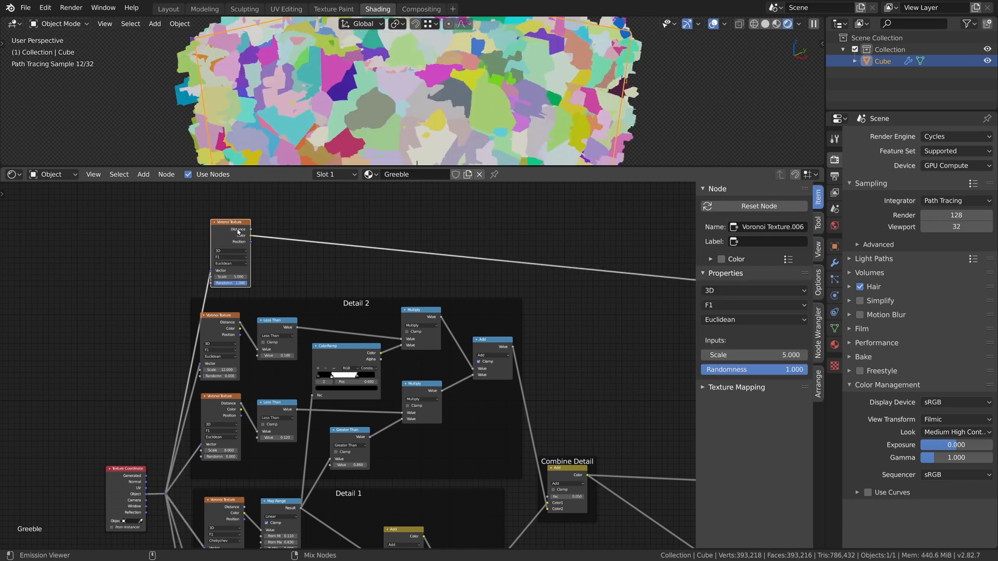
pyautogui.scroll(1, 247, 264)
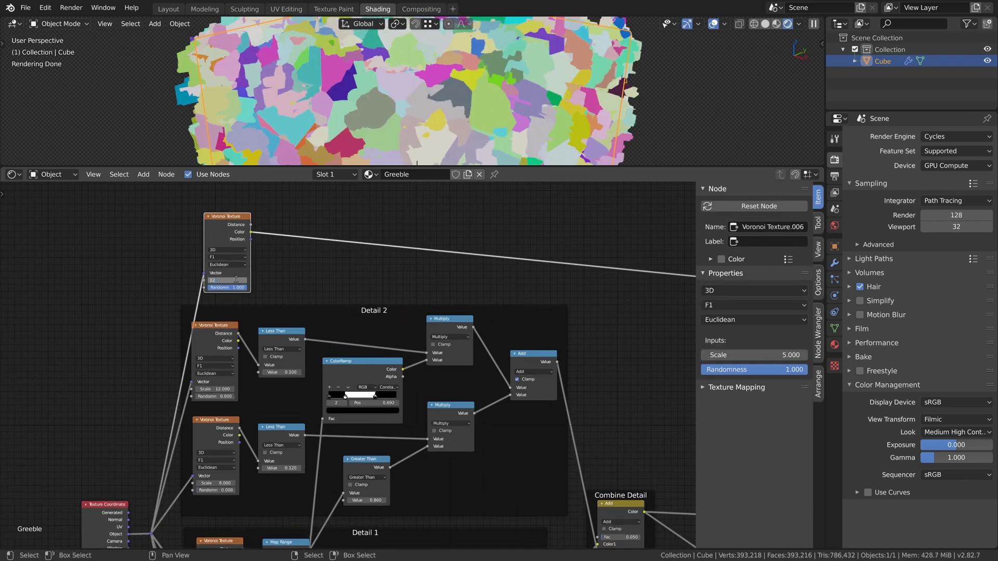
pyautogui.press('Return')
pyautogui.click(228, 265)
pyautogui.click(239, 275)
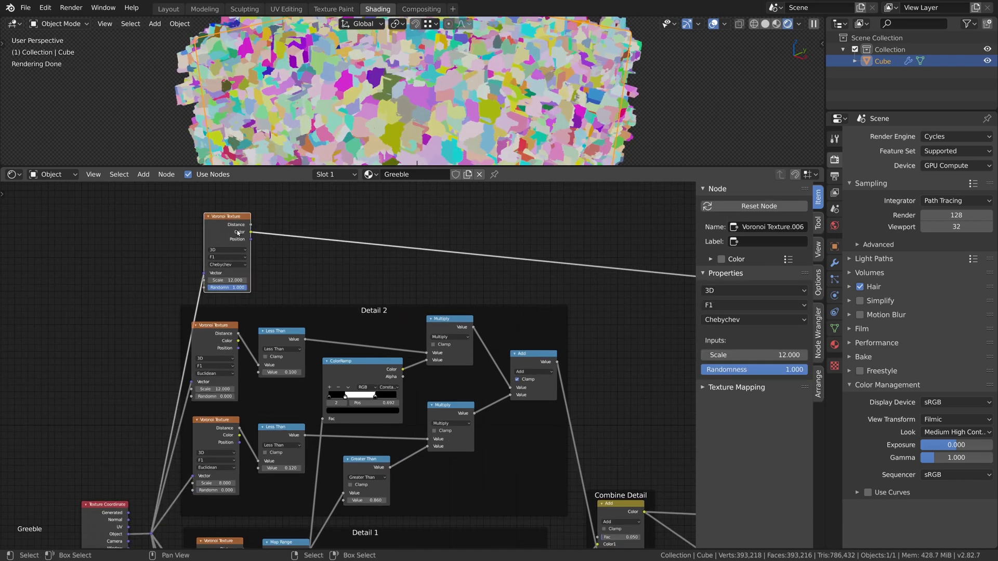
# Step: Add a Map Range node after the new Voronoi color and set From Min to 0.59
pyautogui.hotkey('shift', 'a')
pyautogui.moveTo(337, 296)
pyautogui.click(426, 373)
pyautogui.click(297, 211)
pyautogui.scroll(1, 297, 211)
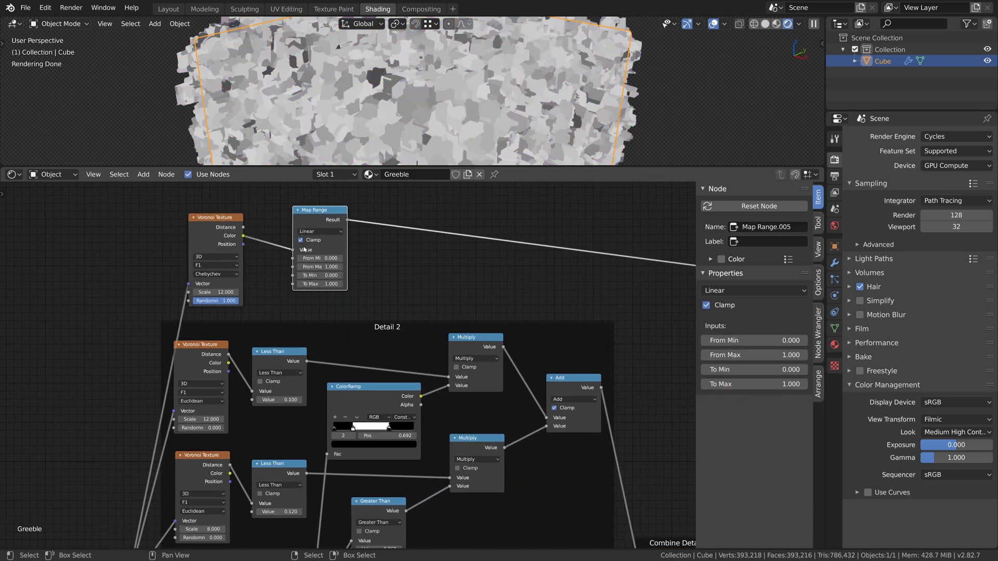
pyautogui.moveTo(311, 258); pyautogui.dragTo(316, 258)
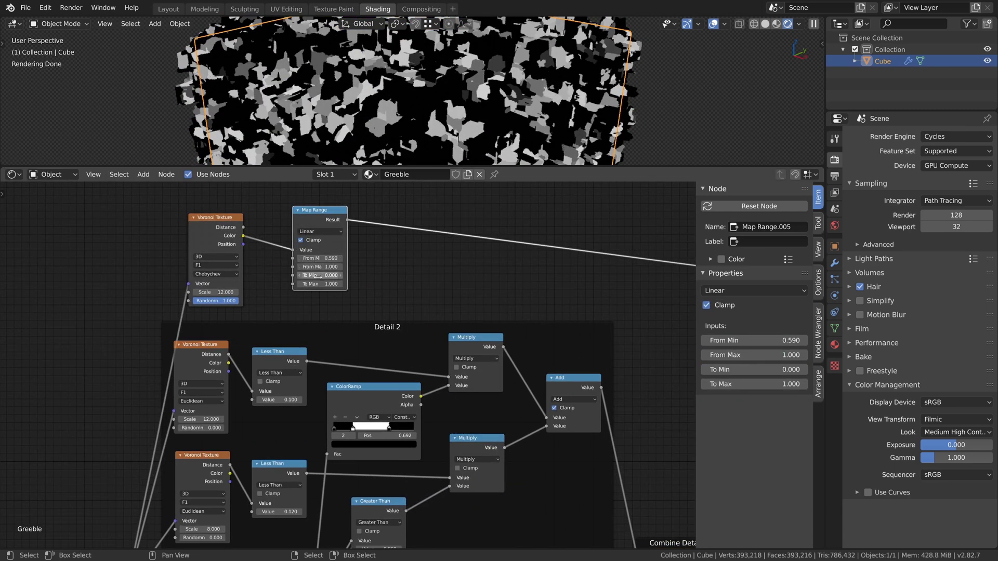
# Step: Add a Bump node with the Map Range result feeding its Height
pyautogui.scroll(-2, 333, 238)
pyautogui.hotkey('shift', 'a')
pyautogui.moveTo(471, 307)
pyautogui.click(592, 307)
pyautogui.click(487, 228)
pyautogui.moveTo(487, 228); pyautogui.dragTo(475, 238)
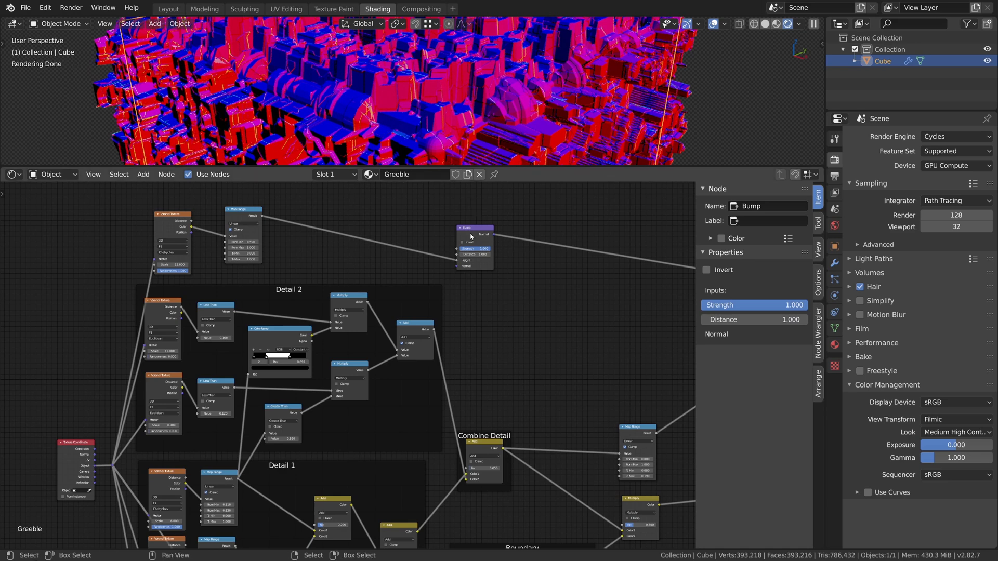
# Step: Connect the Bump output to the Principled BSDF Normal, preview the shader, and set the bump strength to 0.2
pyautogui.scroll(-2, 471, 236)
pyautogui.moveTo(414, 253); pyautogui.dragTo(617, 418)
pyautogui.keyDown('ctrl'); pyautogui.keyDown('shift'); pyautogui.click(640, 338); pyautogui.keyUp('shift'); pyautogui.keyUp('ctrl')
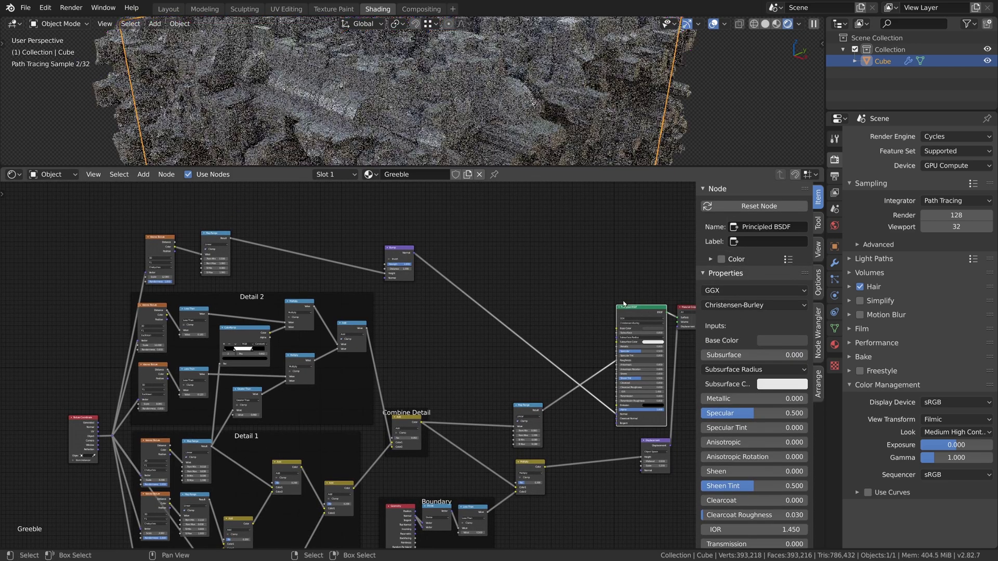
pyautogui.scroll(2, 410, 270)
pyautogui.moveTo(408, 262); pyautogui.dragTo(360, 262)
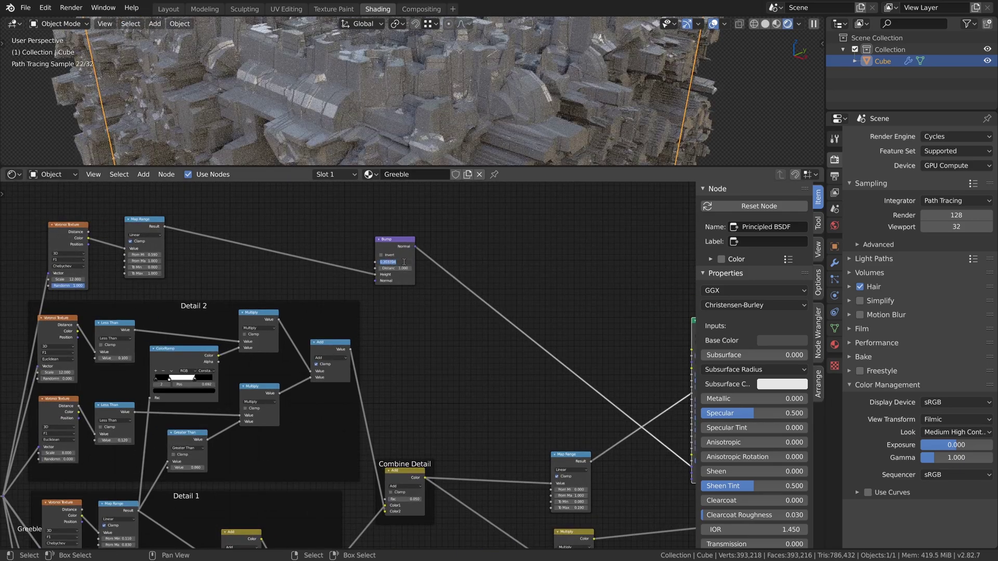
pyautogui.write('0.2')
pyautogui.press('Return')
# Step: Move the Bump node above the roughness Map Range, and shift its Voronoi and Map Range pair above Detail 2
pyautogui.click(143, 221)
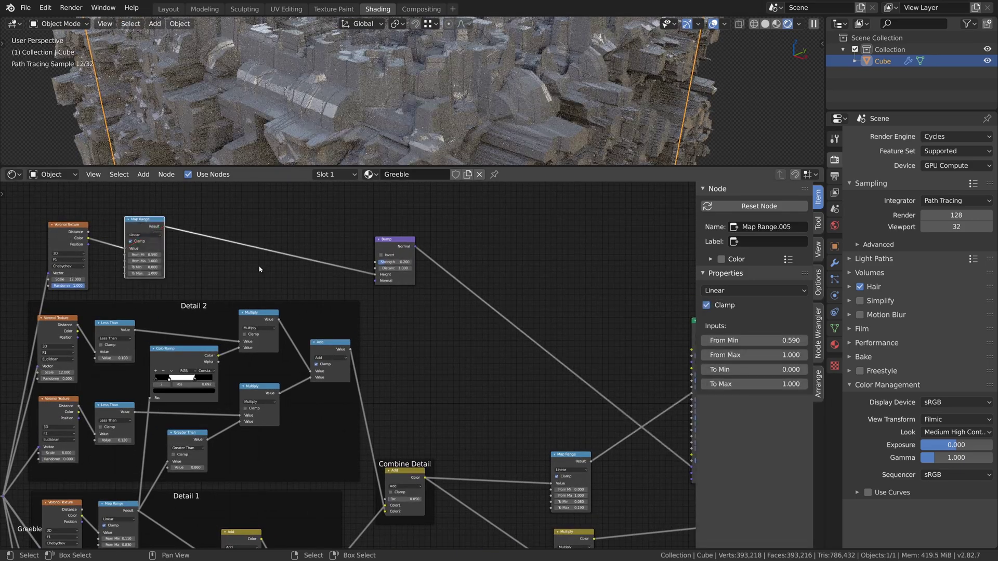
pyautogui.scroll(-5, 376, 305)
pyautogui.moveTo(377, 305); pyautogui.dragTo(335, 288, button='middle')
pyautogui.moveTo(354, 244); pyautogui.dragTo(421, 355)
pyautogui.moveTo(101, 217); pyautogui.dragTo(187, 266)
pyautogui.press('g')
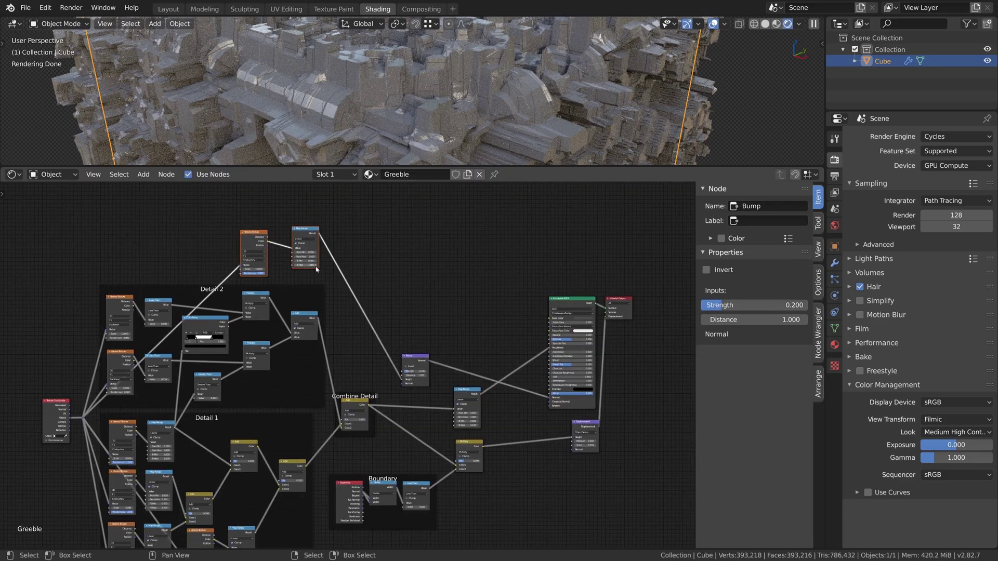
# Step: Frame the bump Voronoi and Map Range nodes, label the frame Bump, and turn off its custom color
pyautogui.hotkey('shift', 'p')
pyautogui.press('F2')
pyautogui.write('Bump')
pyautogui.press('Return')
pyautogui.click(721, 259)
# Step: Insert reroute points on the Texture Coordinate links feeding the Bump and Detail 2 frames and straighten those links
pyautogui.keyDown('shift'); pyautogui.moveTo(206, 273); pyautogui.dragTo(233, 285, button='right'); pyautogui.keyUp('shift')
pyautogui.press('g')
pyautogui.click(96, 267)
pyautogui.keyDown('shift'); pyautogui.moveTo(95, 359); pyautogui.dragTo(99, 406, button='right'); pyautogui.keyUp('shift')
pyautogui.moveTo(97, 441); pyautogui.dragTo(119, 359, button='middle')
# Step: Insert and align reroute points on the Texture Coordinate links feeding the Detail 1 Voronoi textures
pyautogui.keyDown('shift'); pyautogui.moveTo(126, 356); pyautogui.dragTo(115, 397, button='right'); pyautogui.keyUp('shift')
pyautogui.press('g')
pyautogui.click(110, 370)
pyautogui.click(108, 419)
pyautogui.scroll(7, 110, 425)
pyautogui.keyDown('shift'); pyautogui.moveTo(112, 448); pyautogui.dragTo(132, 418, button='right'); pyautogui.keyUp('shift')
pyautogui.press('g')
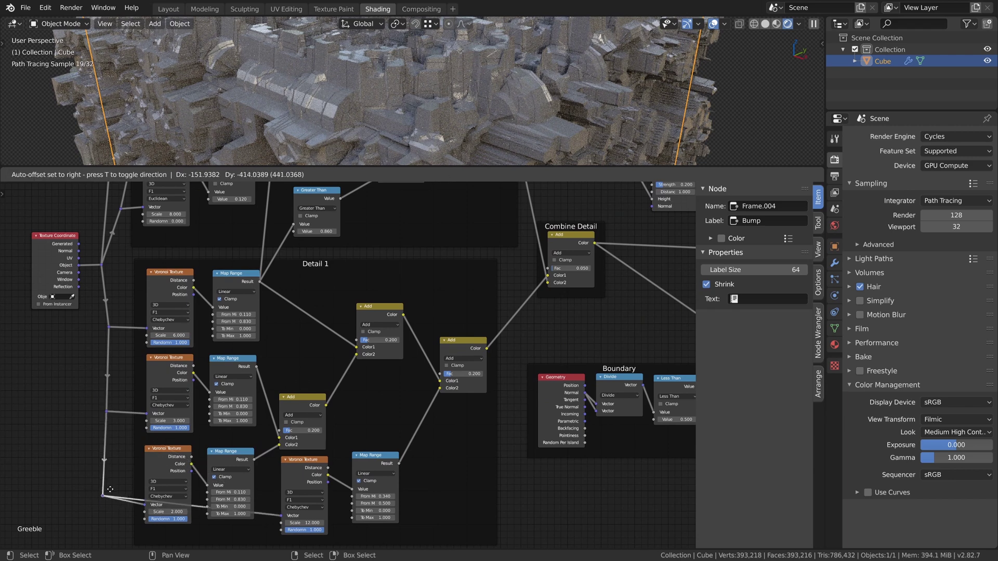
pyautogui.click(108, 491)
pyautogui.scroll(-10, 110, 492)
pyautogui.scroll(5, 409, 380)
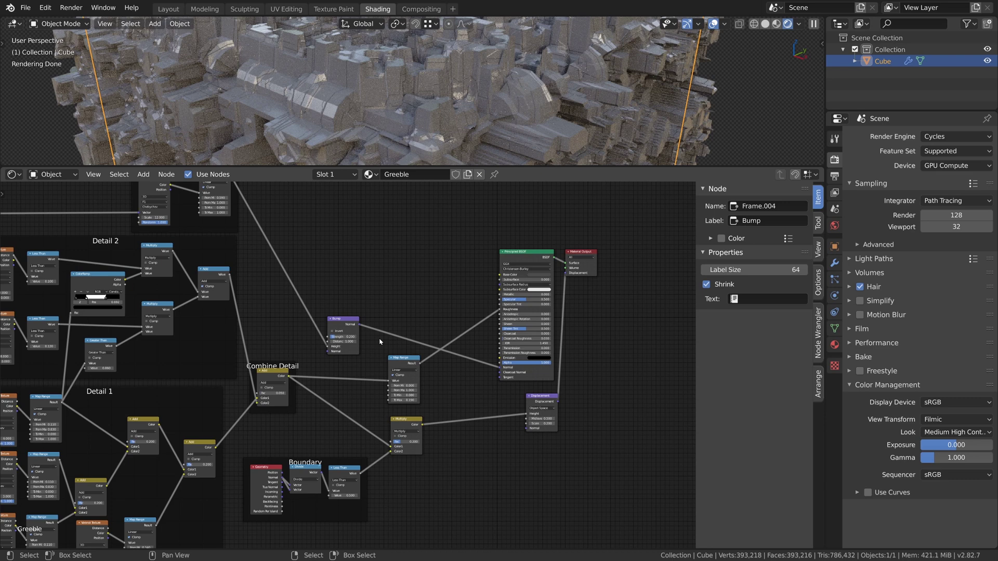
# Step: Add a Separate XYZ node above the Bump node
pyautogui.hotkey('shift', 'a')
pyautogui.click(468, 430)
pyautogui.click(331, 257)
pyautogui.scroll(-1, 302, 229)
pyautogui.moveTo(286, 215); pyautogui.dragTo(386, 313, button='middle')
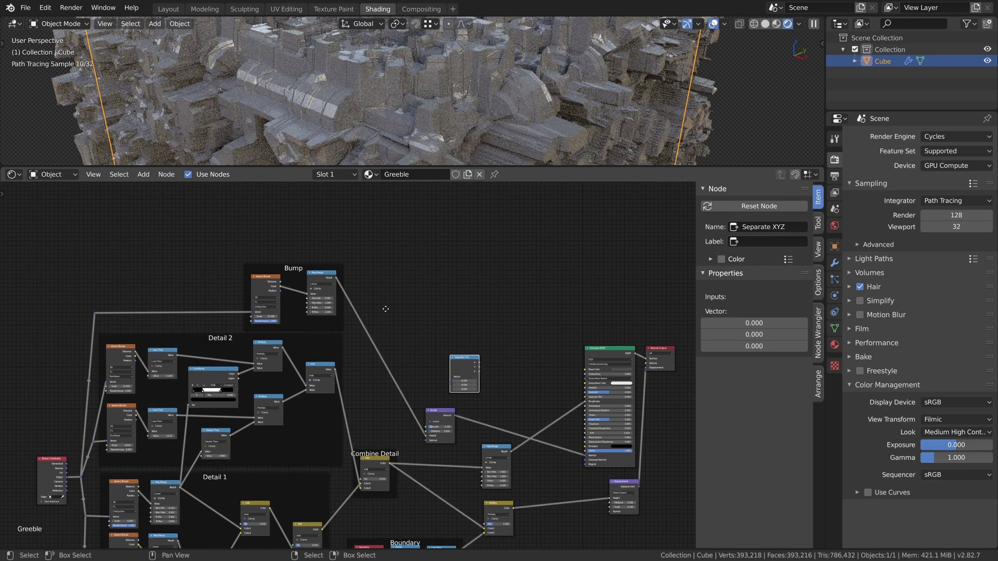
# Step: Branch a reroute from the Object coordinate link at the Bump frame and connect it to the Separate XYZ Vector
pyautogui.keyDown('shift'); pyautogui.moveTo(115, 303); pyautogui.dragTo(117, 318, button='right'); pyautogui.keyUp('shift')
pyautogui.press('g')
pyautogui.click(135, 317)
pyautogui.moveTo(135, 314); pyautogui.dragTo(450, 385)
# Step: Add reroute points to the Separate XYZ link and guide it around the Bump frame
pyautogui.keyDown('shift'); pyautogui.moveTo(416, 364); pyautogui.dragTo(390, 378, button='right'); pyautogui.keyUp('shift')
pyautogui.press('g')
pyautogui.click(118, 261)
pyautogui.keyDown('shift'); pyautogui.moveTo(151, 295); pyautogui.dragTo(161, 257, button='right'); pyautogui.keyUp('shift')
pyautogui.press('g')
pyautogui.click(397, 247)
# Step: Preview the Separate XYZ outputs in turn, ending on Z
pyautogui.scroll(5, 470, 368)
pyautogui.scroll(3, 469, 369)
pyautogui.click(468, 367)
pyautogui.keyDown('ctrl'); pyautogui.keyDown('shift'); pyautogui.click(466, 367); pyautogui.keyUp('shift'); pyautogui.keyUp('ctrl')
pyautogui.keyDown('ctrl'); pyautogui.keyDown('shift'); pyautogui.click(466, 367); pyautogui.keyUp('shift'); pyautogui.keyUp('ctrl')
pyautogui.keyDown('ctrl'); pyautogui.keyDown('shift'); pyautogui.click(466, 366); pyautogui.keyUp('shift'); pyautogui.keyUp('ctrl')
pyautogui.scroll(-7, 456, 76)
pyautogui.scroll(1, 431, 108)
pyautogui.scroll(1, 516, 332)
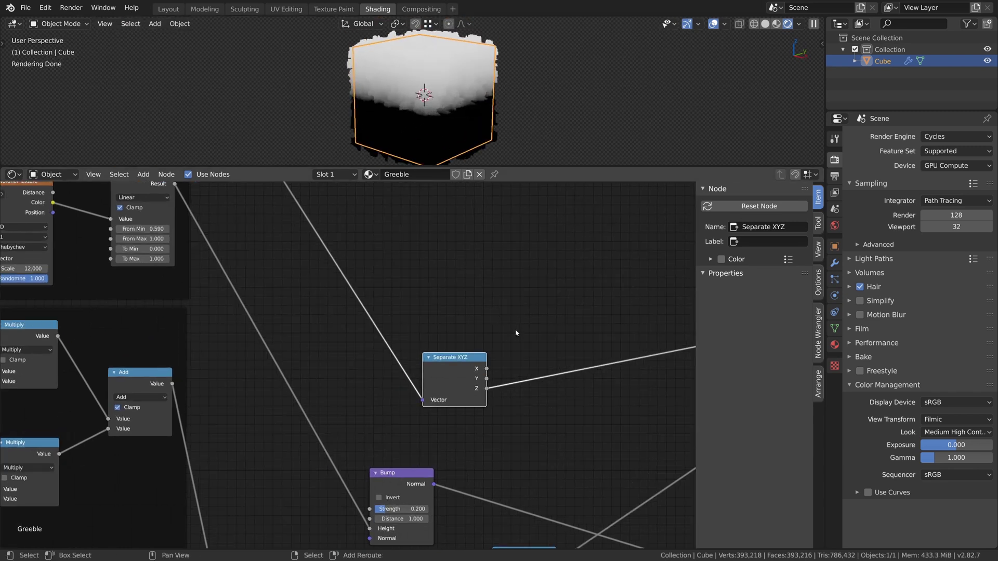
# Step: Insert a Map Range node on the Separate XYZ Z output
pyautogui.hotkey('shift', 'a')
pyautogui.moveTo(518, 334)
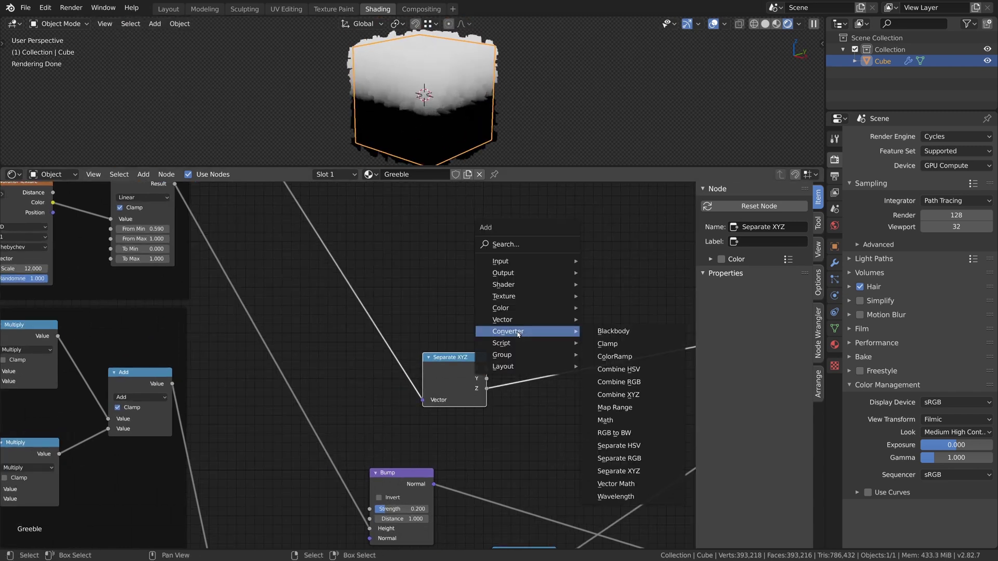
pyautogui.click(615, 407)
pyautogui.click(541, 335)
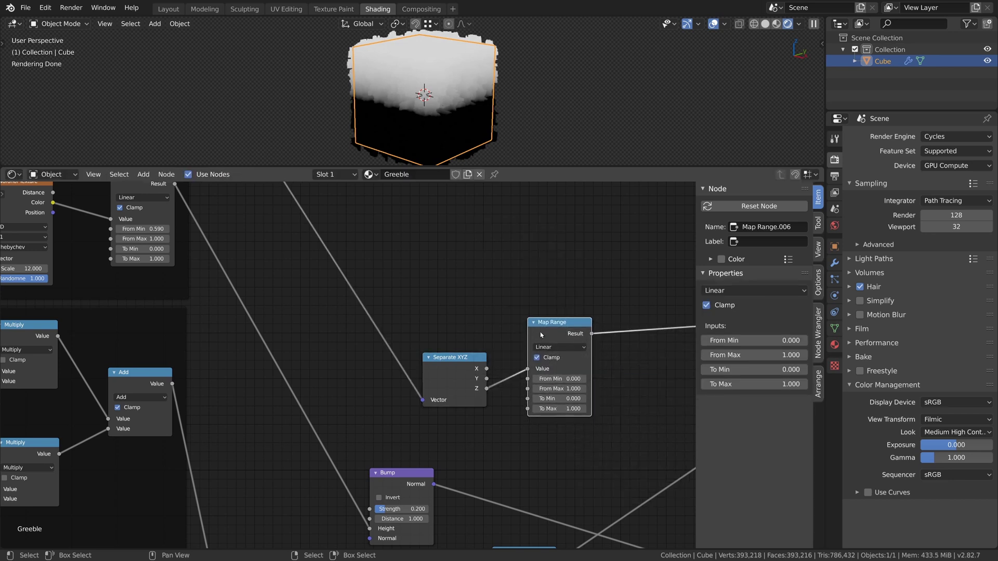
# Step: Set the Z gradient Map Range's From Min to -1 and To Max to 0.3
pyautogui.scroll(3, 537, 367)
pyautogui.moveTo(536, 369); pyautogui.dragTo(441, 351, button='middle')
pyautogui.moveTo(473, 310); pyautogui.dragTo(456, 329)
pyautogui.write('1')
pyautogui.press('Return')
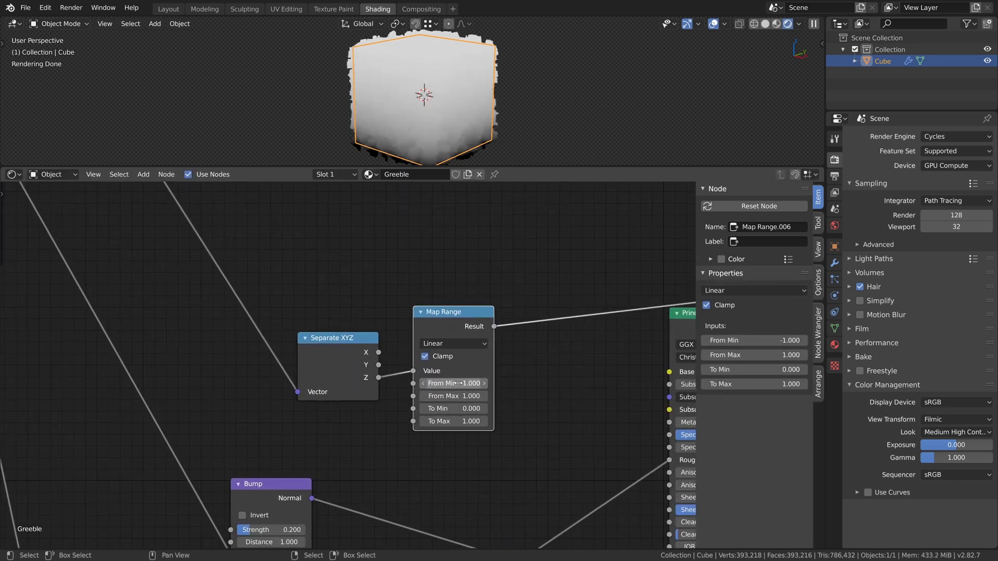
pyautogui.moveTo(453, 422); pyautogui.dragTo(424, 422)
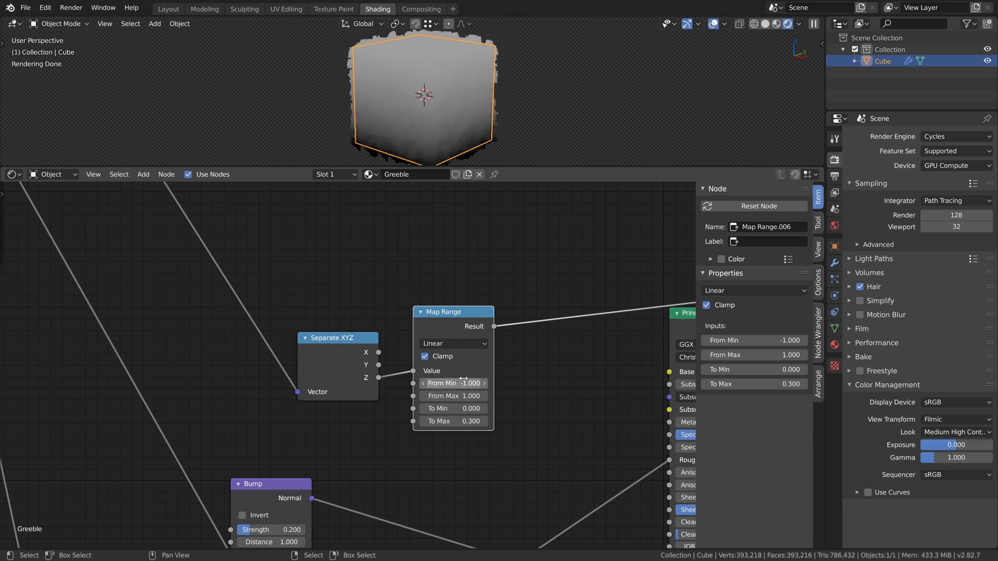
# Step: Insert a MixRGB node on the Z gradient Map Range output and feed the result into Color2
pyautogui.scroll(-3, 466, 344)
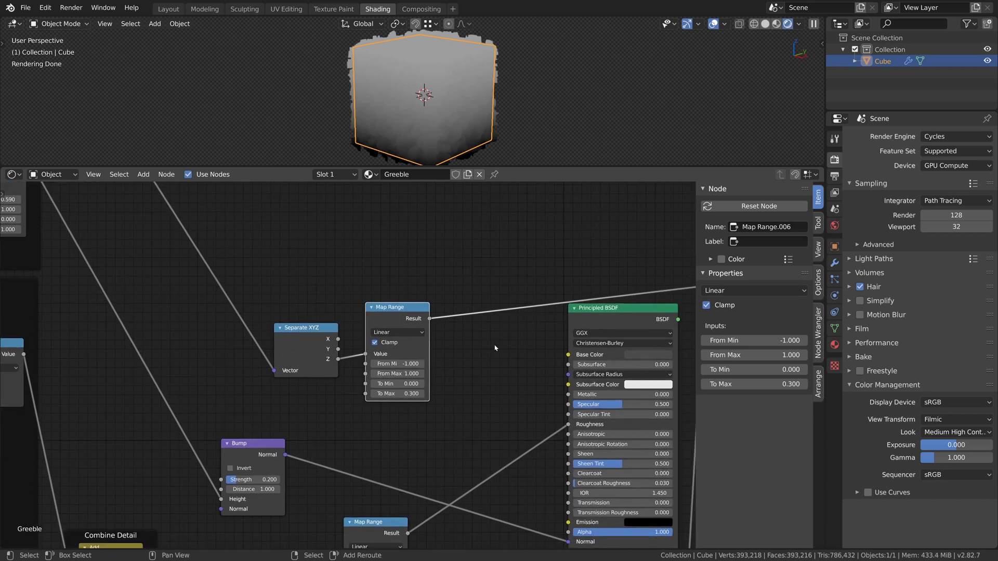
pyautogui.hotkey('shift', 'a')
pyautogui.moveTo(483, 323)
pyautogui.click(587, 385)
pyautogui.click(478, 352)
pyautogui.scroll(1, 479, 352)
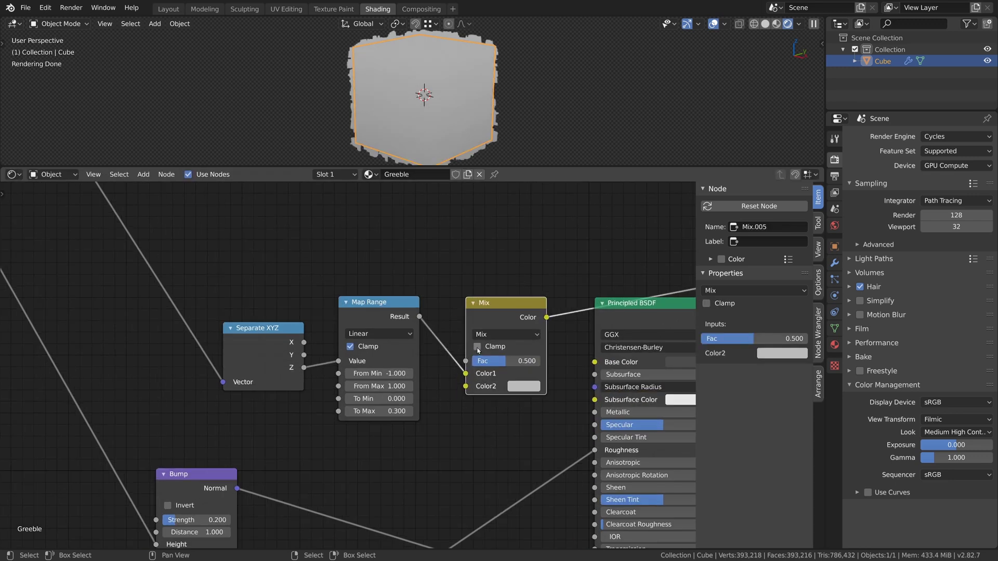
pyautogui.moveTo(465, 374); pyautogui.dragTo(465, 386)
# Step: Set the Mix node's Color1 to cyan with R 0.2, G 1 and B 1
pyautogui.click(526, 372)
pyautogui.moveTo(552, 279)
pyautogui.mouseDown()
pyautogui.moveTo(563, 281)
pyautogui.moveTo(541, 276)
pyautogui.moveTo(563, 229)
pyautogui.moveTo(547, 275)
pyautogui.moveTo(535, 269)
pyautogui.mouseUp()
pyautogui.click(529, 305)
pyautogui.click(567, 251)
pyautogui.click(564, 322)
pyautogui.write('.2')
pyautogui.press('Tab')
pyautogui.write('1')
pyautogui.press('Tab')
pyautogui.write('1')
pyautogui.press('Return')
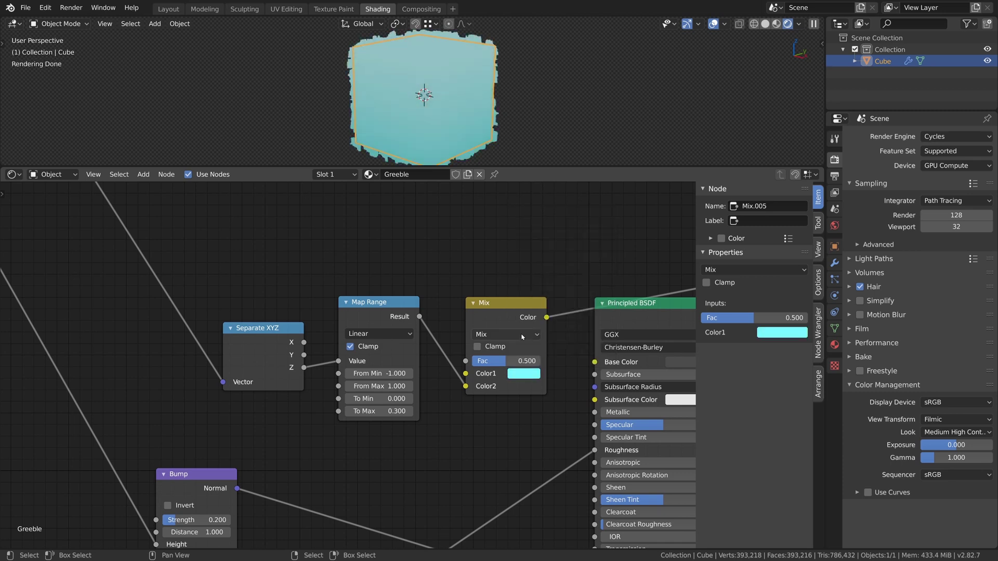
# Step: Set the cyan Mix node to Linear Light blending with a Fac of 0.860
pyautogui.click(518, 337)
pyautogui.click(494, 191)
pyautogui.moveTo(507, 360); pyautogui.dragTo(531, 359)
pyautogui.click(532, 358)
# Step: Move the Separate XYZ, Map Range and Linear Light nodes together, up and away from the Principled BSDF
pyautogui.scroll(-2, 468, 395)
pyautogui.moveTo(390, 416); pyautogui.dragTo(410, 371, button='middle')
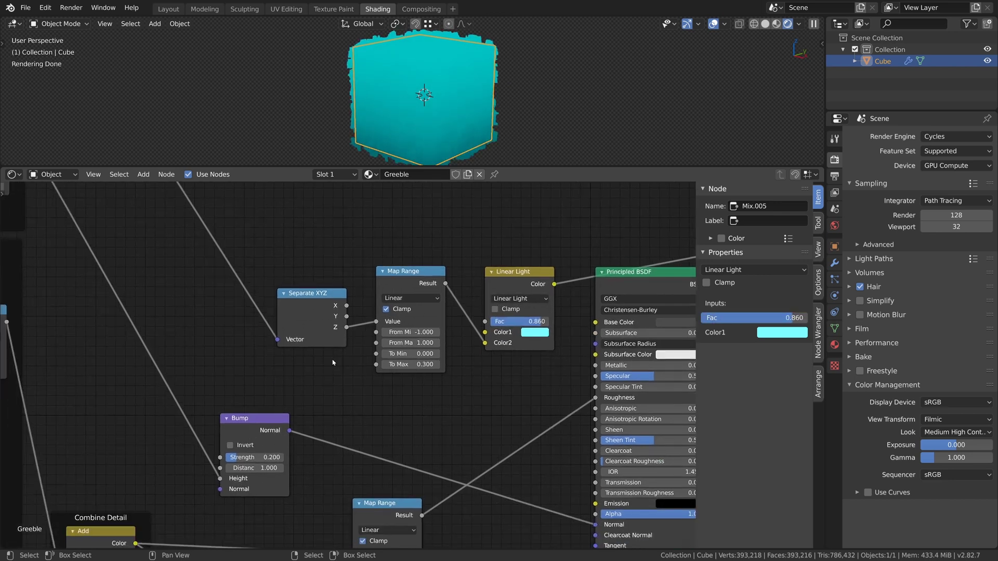
pyautogui.moveTo(316, 369); pyautogui.dragTo(512, 291)
pyautogui.press('g')
pyautogui.click(470, 271)
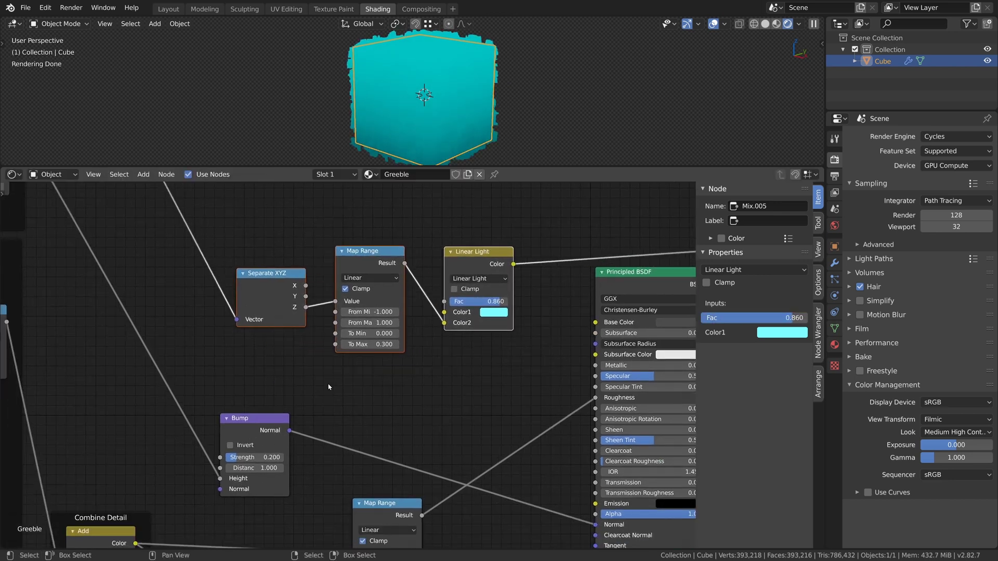
# Step: Add an Ambient Occlusion node near the Bump node and shift the gradient nodes to make room
pyautogui.moveTo(329, 387); pyautogui.dragTo(345, 363, button='middle')
pyautogui.hotkey('shift', 'a')
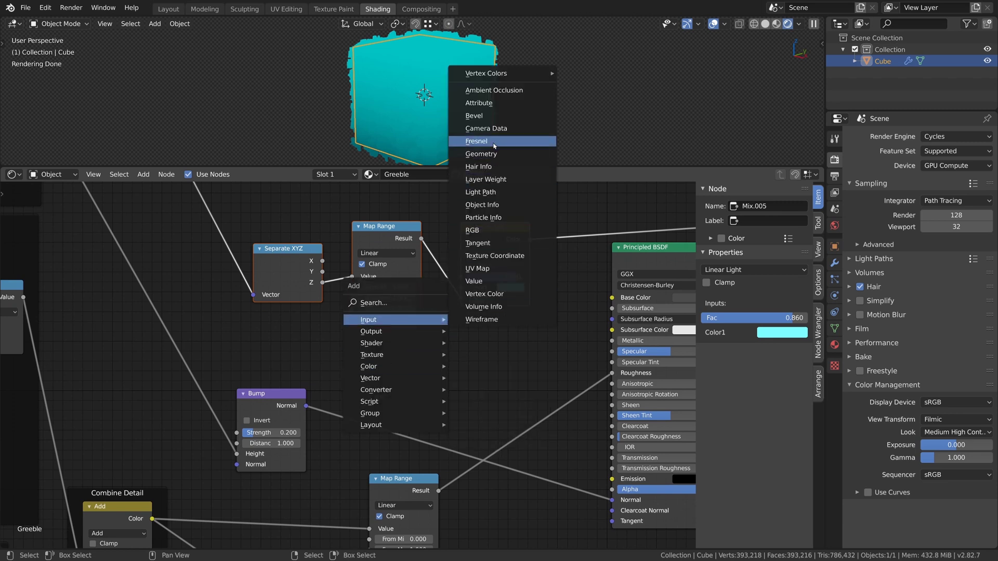
pyautogui.click(540, 73)
pyautogui.click(93, 343)
pyautogui.scroll(-4, 255, 326)
pyautogui.moveTo(257, 326); pyautogui.dragTo(276, 383, button='middle')
pyautogui.moveTo(276, 383); pyautogui.dragTo(448, 332)
pyautogui.press('g')
pyautogui.click(473, 254)
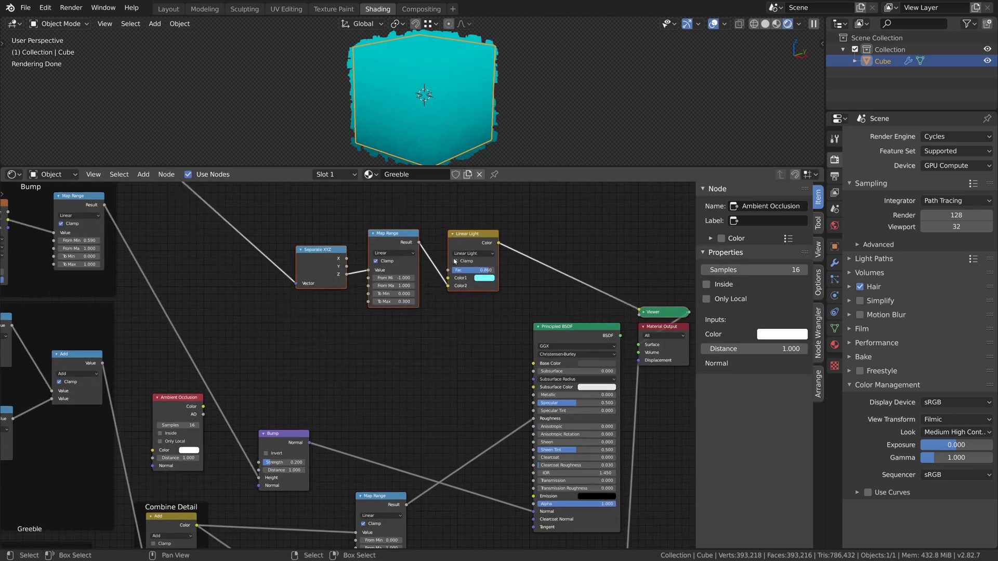
# Step: Connect the Bump node's Normal output to the Ambient Occlusion Normal input and preview the occlusion color
pyautogui.moveTo(272, 436)
pyautogui.mouseDown()
pyautogui.moveTo(222, 435)
pyautogui.moveTo(315, 363)
pyautogui.moveTo(277, 418)
pyautogui.mouseUp()
pyautogui.keyDown('ctrl'); pyautogui.keyDown('shift'); pyautogui.click(301, 361); pyautogui.keyUp('shift'); pyautogui.keyUp('ctrl')
pyautogui.scroll(3, 307, 376)
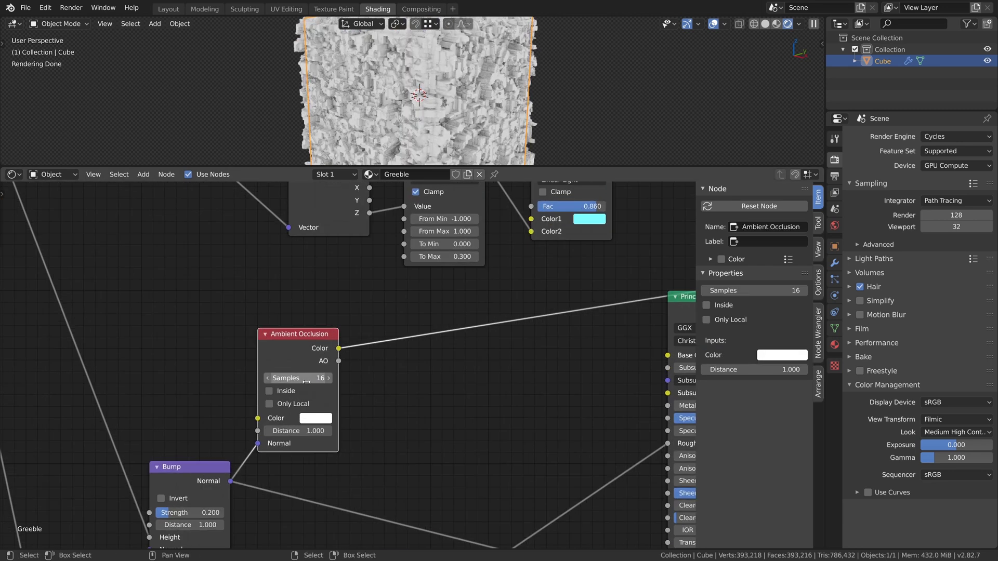
pyautogui.moveTo(343, 395); pyautogui.dragTo(324, 406, button='middle')
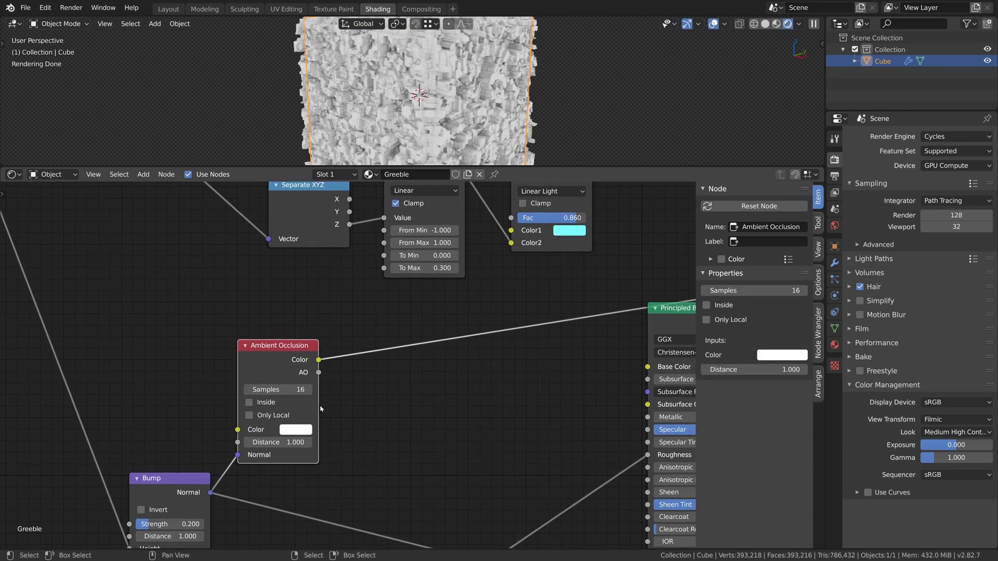
# Step: Duplicate the Linear Light node, place the copy after it and link the first node's color into Color1
pyautogui.scroll(-5, 315, 353)
pyautogui.moveTo(341, 321); pyautogui.dragTo(318, 353, button='middle')
pyautogui.moveTo(370, 255); pyautogui.dragTo(358, 261)
pyautogui.moveTo(460, 254); pyautogui.dragTo(475, 296)
pyautogui.hotkey('shift', 'd')
pyautogui.click(479, 261)
pyautogui.moveTo(498, 253); pyautogui.dragTo(494, 256)
# Step: Add a Math node above the gradient nodes, fed by the Ambient Occlusion color, and preview it
pyautogui.hotkey('shift', 'a')
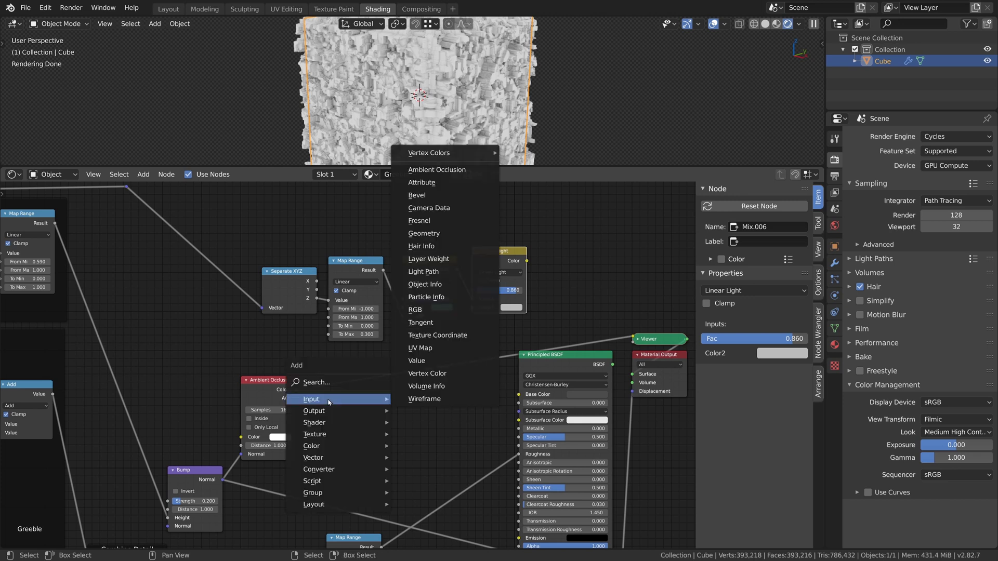
pyautogui.moveTo(337, 470)
pyautogui.click(450, 398)
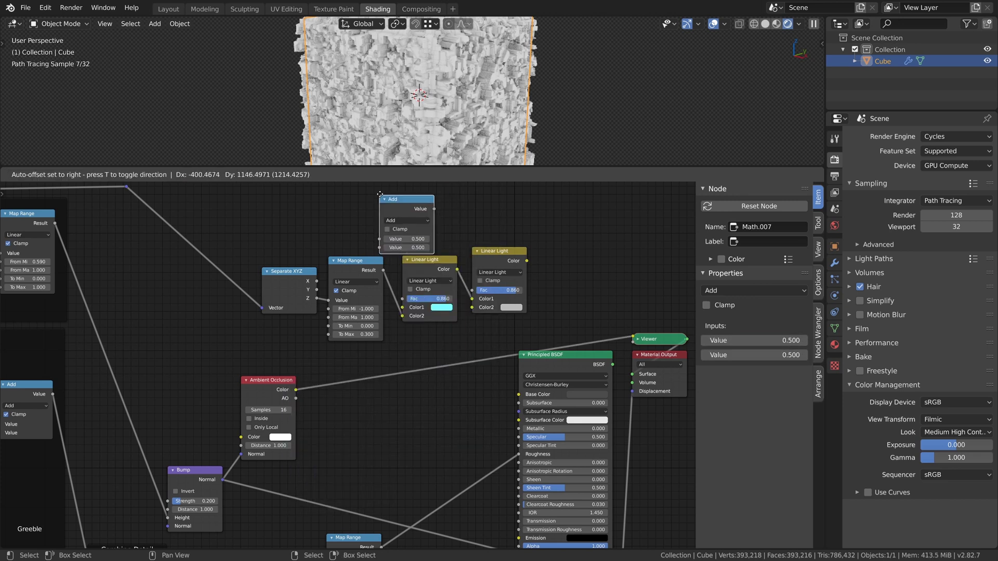
pyautogui.click(412, 216)
pyautogui.keyDown('ctrl'); pyautogui.keyDown('shift'); pyautogui.click(412, 216); pyautogui.keyUp('shift'); pyautogui.keyUp('ctrl')
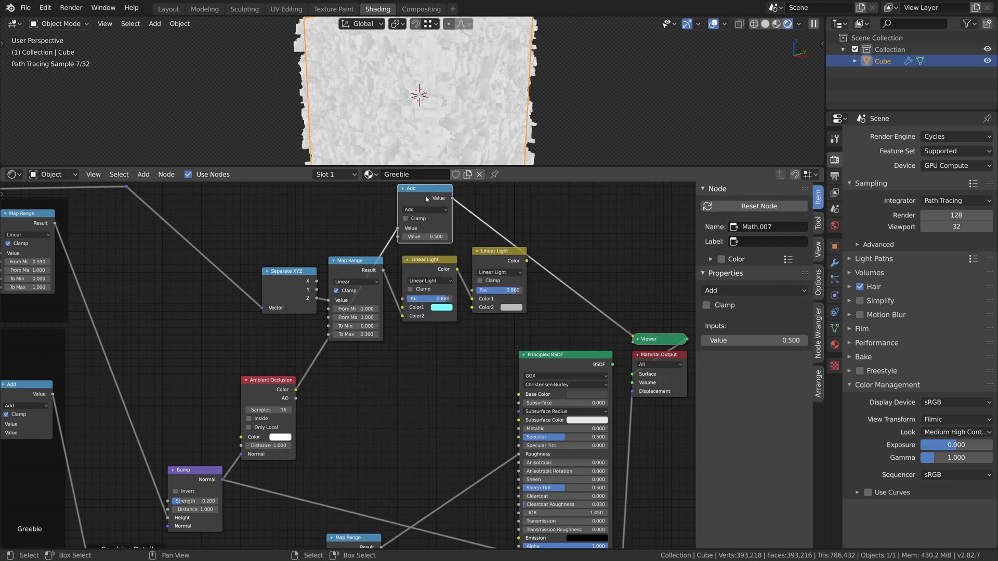
# Step: Set the Math node to Greater Than with a threshold of 0.999
pyautogui.click(425, 209)
pyautogui.click(497, 264)
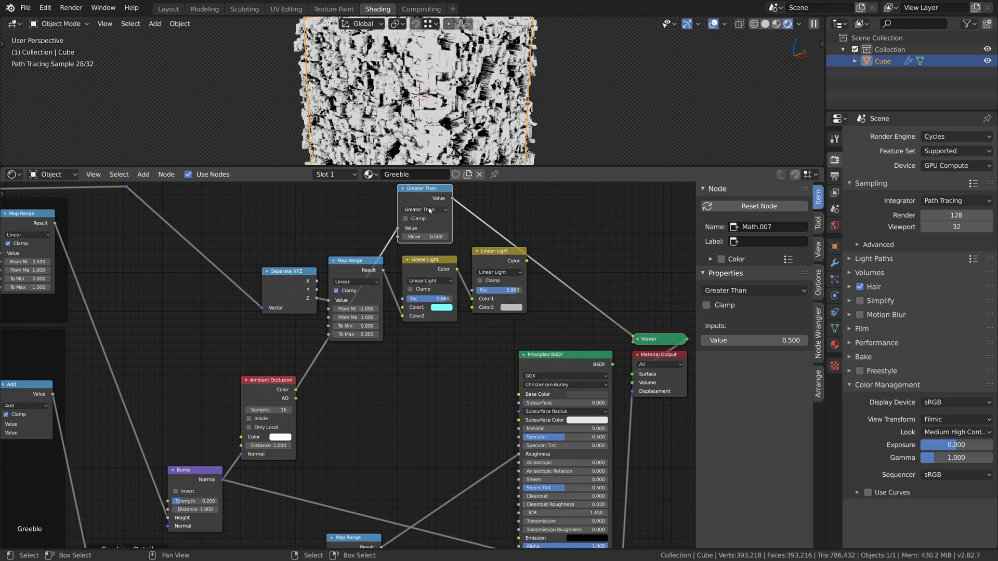
pyautogui.scroll(3, 429, 210)
pyautogui.moveTo(424, 244); pyautogui.dragTo(440, 243)
pyautogui.press('Return')
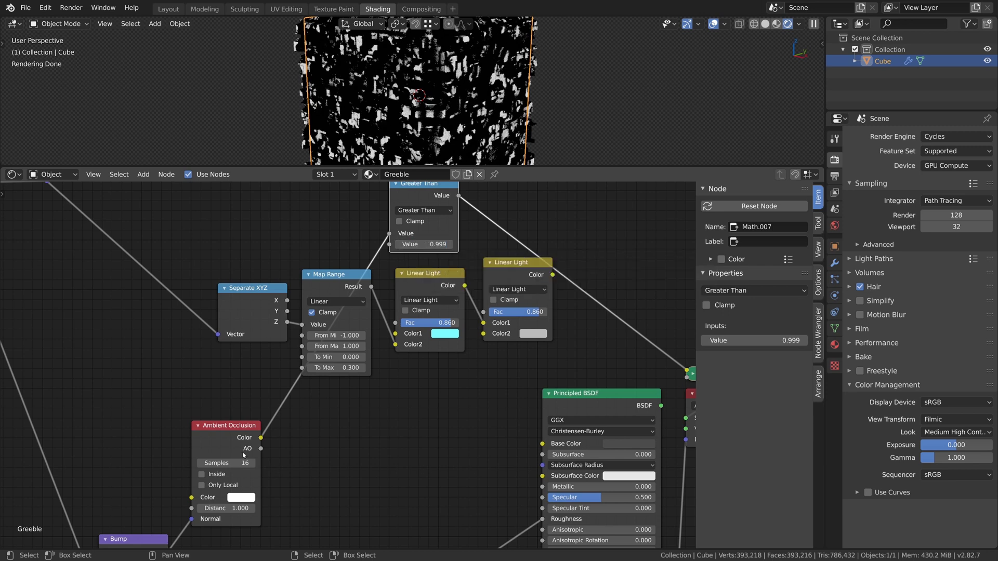
# Step: Set the Ambient Occlusion samples to 32 and connect the Greater Than value to the second Linear Light node's Fac
pyautogui.press('Return')
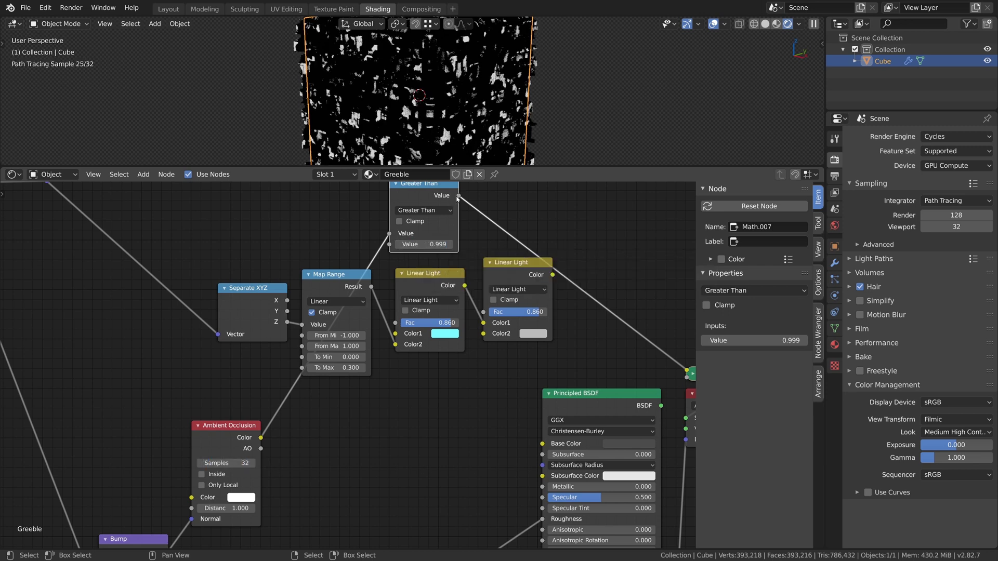
pyautogui.moveTo(457, 199); pyautogui.dragTo(464, 203)
pyautogui.moveTo(485, 315); pyautogui.dragTo(484, 312)
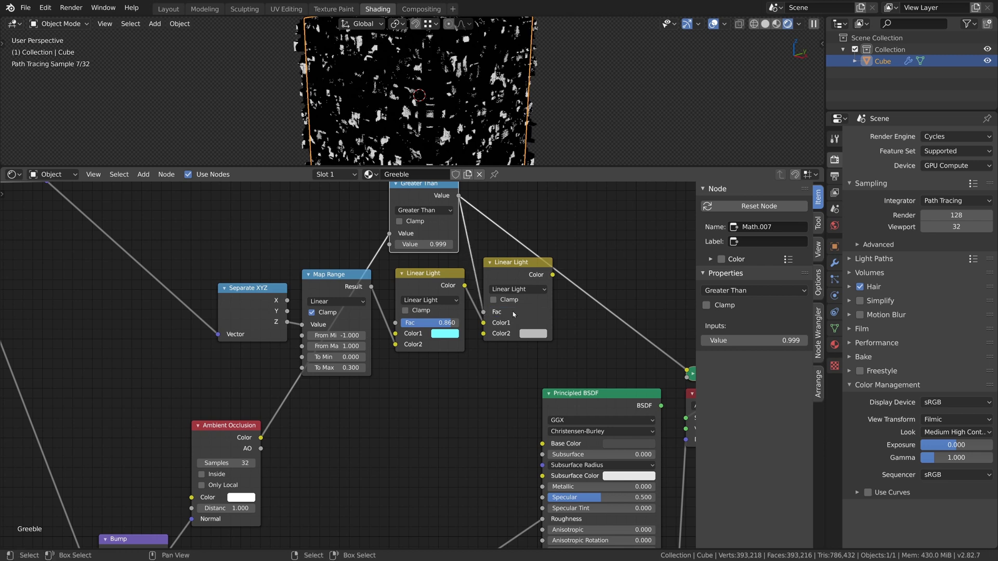
# Step: Set the second Linear Light node to Difference blending with a light orange Color2 and preview it
pyautogui.moveTo(532, 291); pyautogui.dragTo(523, 300)
pyautogui.click(524, 300)
pyautogui.click(512, 448)
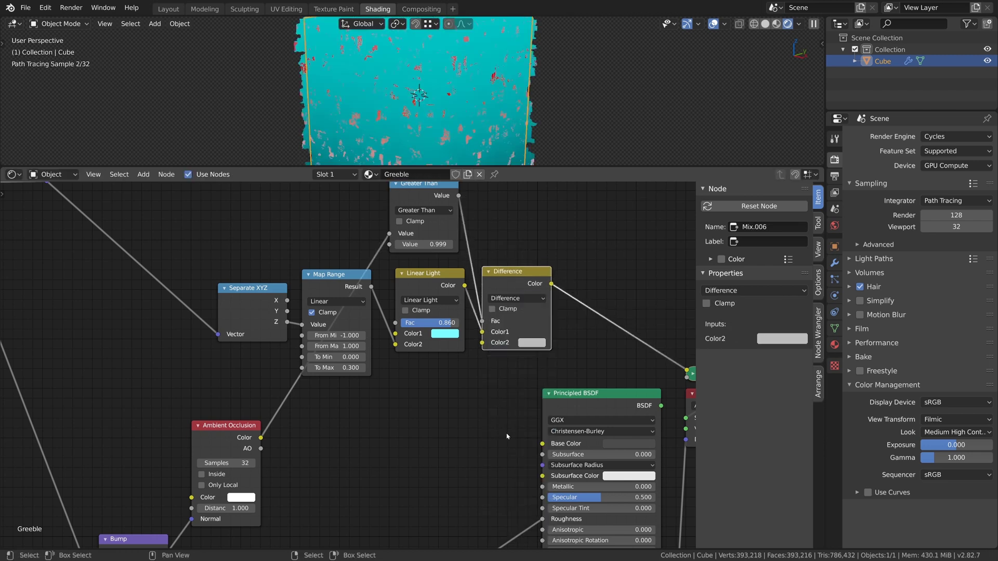
pyautogui.click(527, 342)
pyautogui.moveTo(557, 298); pyautogui.dragTo(563, 318)
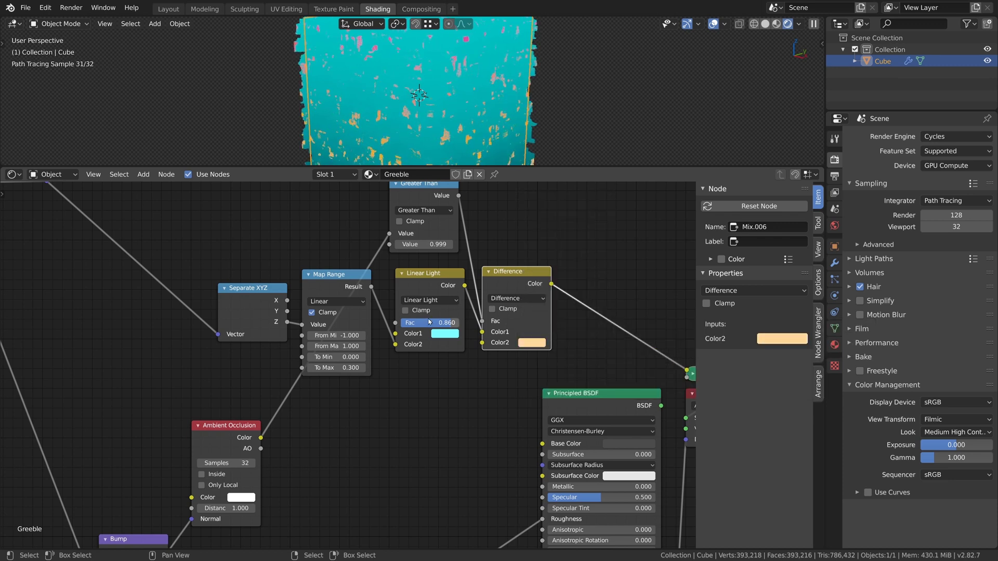
# Step: Duplicate the Difference node, place the copy after it in the color chain and preview it
pyautogui.scroll(-3, 429, 322)
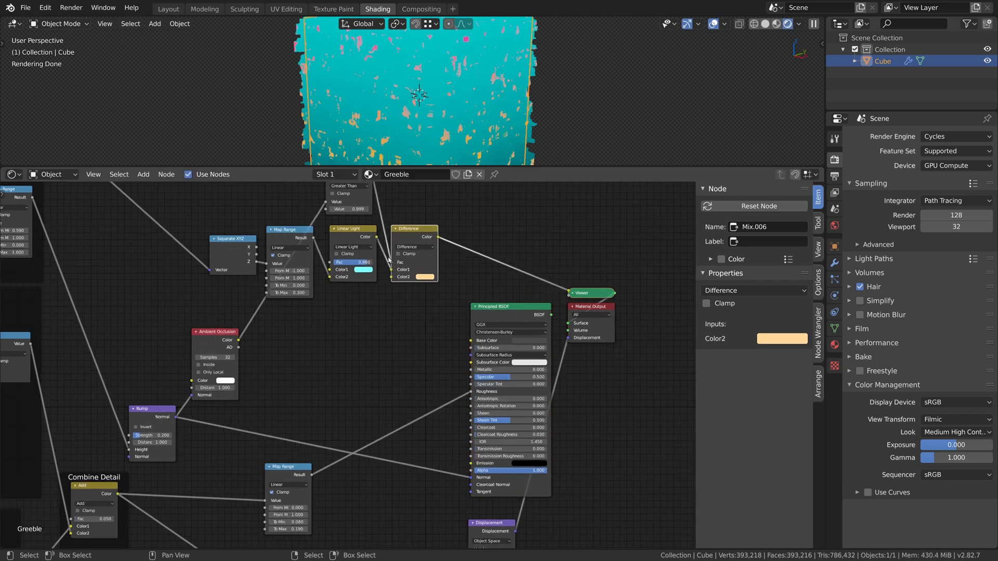
pyautogui.scroll(1, 389, 260)
pyautogui.hotkey('shift', 'd')
pyautogui.click(499, 228)
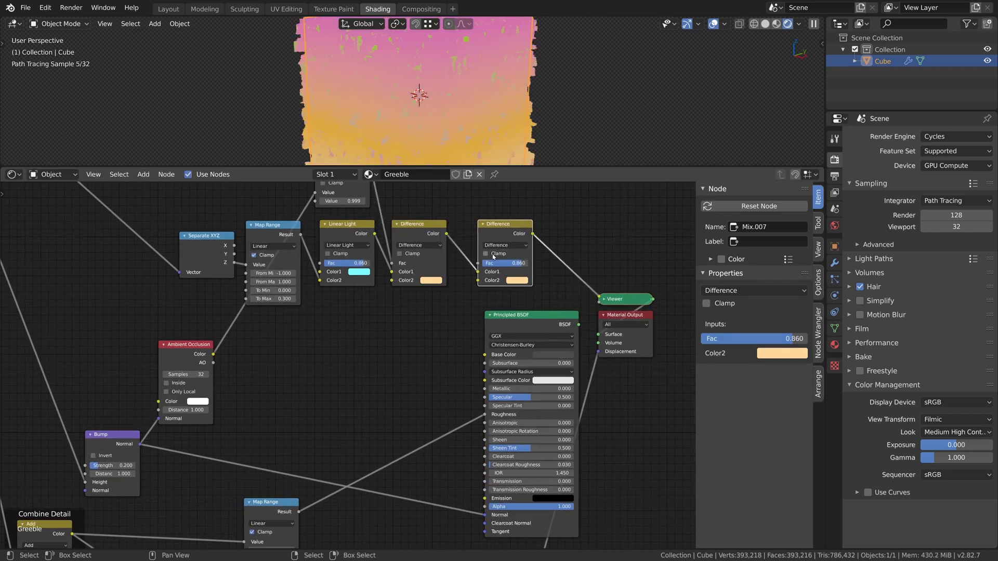
# Step: Reroute the duplicate's incoming color to Color2 and set its blending to Mix
pyautogui.scroll(1, 482, 270)
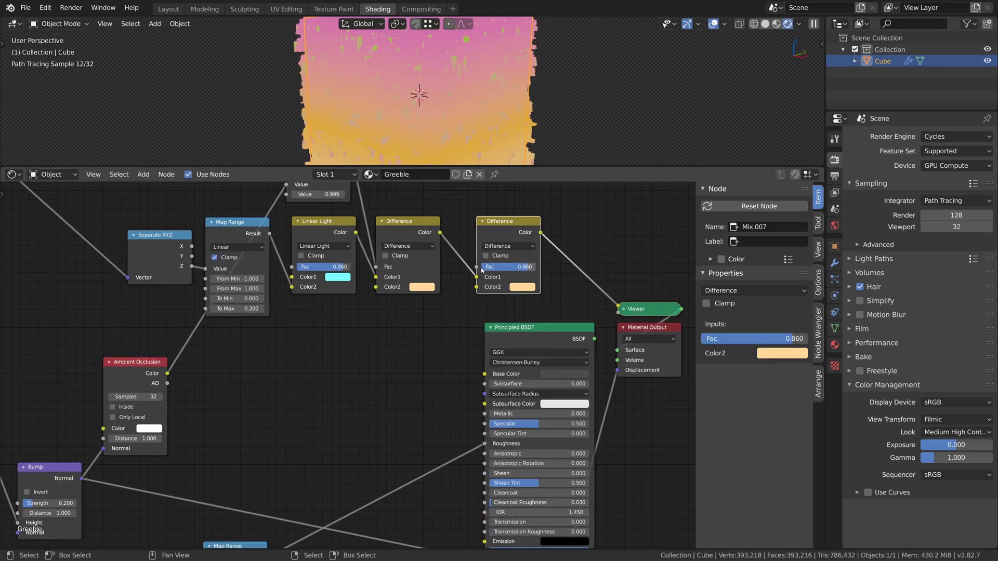
pyautogui.moveTo(476, 277); pyautogui.dragTo(476, 287)
pyautogui.click(494, 246)
pyautogui.click(494, 257)
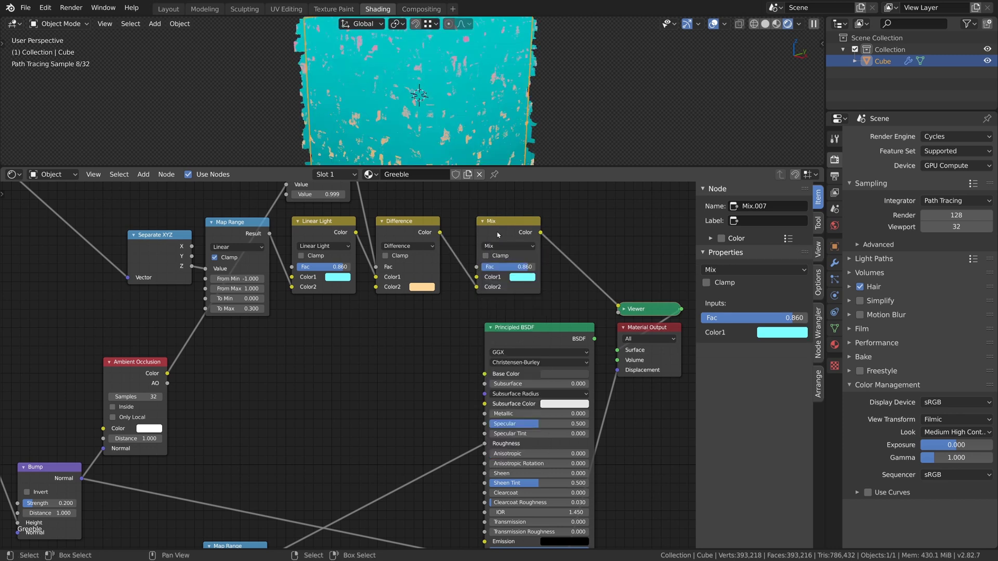
# Step: Drive the last Mix node's Fac with the Ambient Occlusion color and set its Color1 to dark red
pyautogui.moveTo(497, 235); pyautogui.dragTo(487, 235)
pyautogui.moveTo(167, 373); pyautogui.dragTo(468, 267)
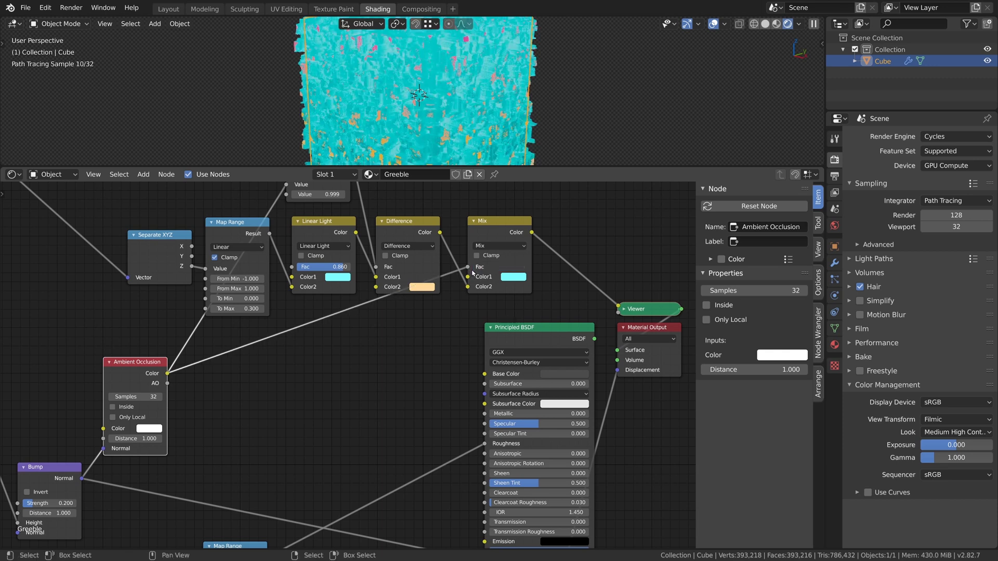
pyautogui.click(513, 277)
pyautogui.moveTo(527, 246); pyautogui.dragTo(466, 253)
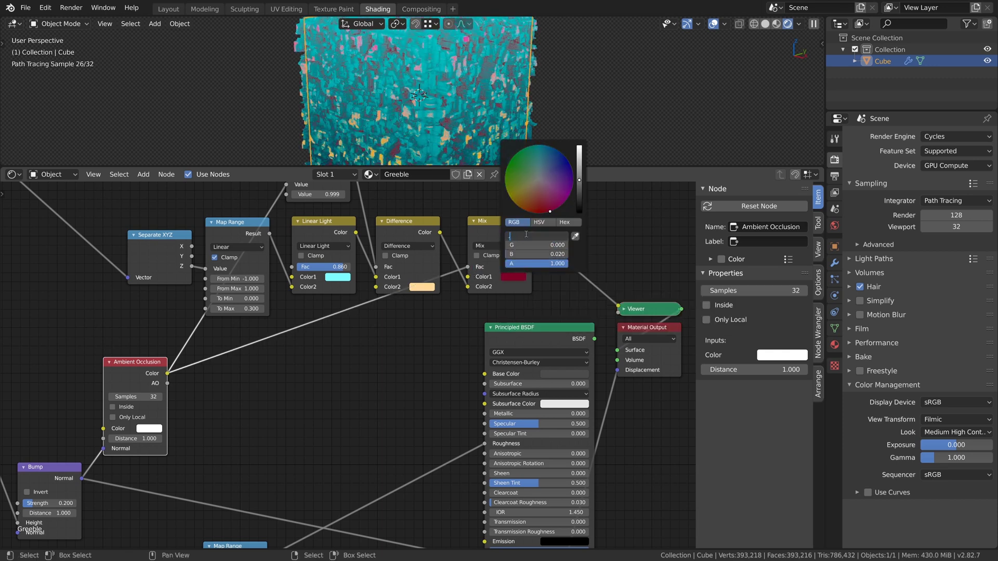
pyautogui.press('Return')
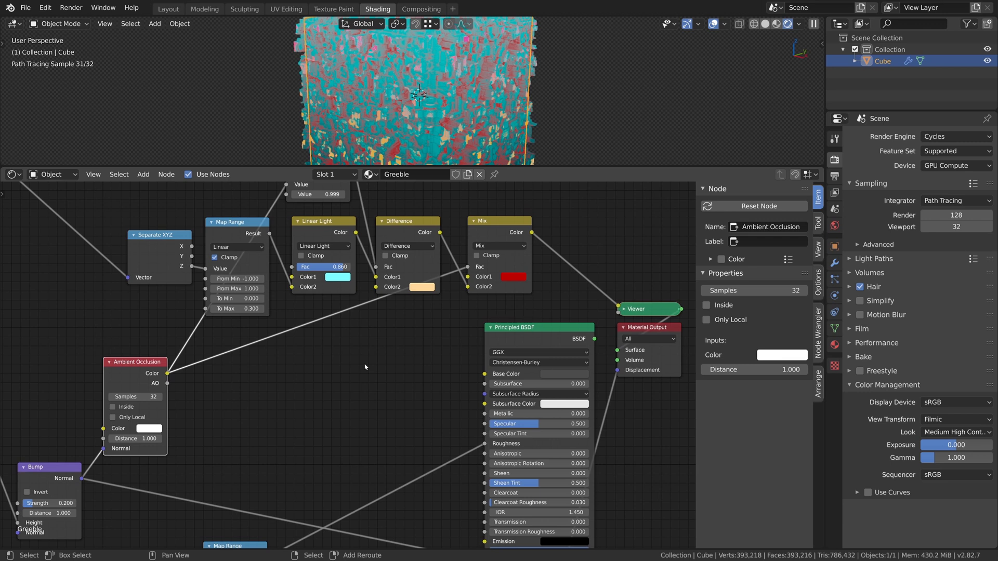
# Step: Insert a Map Range node on the link from Ambient Occlusion to the last Mix node's Fac
pyautogui.hotkey('shift', 'a')
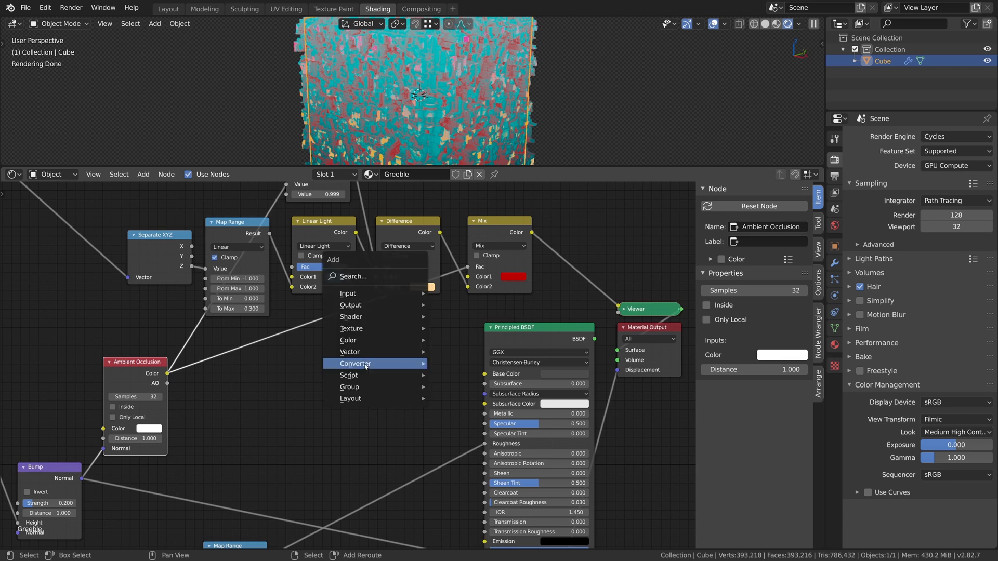
pyautogui.moveTo(366, 373)
pyautogui.click(457, 427)
pyautogui.click(300, 328)
pyautogui.moveTo(301, 328); pyautogui.dragTo(244, 330)
# Step: Set the occlusion Map Range to Smootherstep with From Min 0.350 and From Max 0.440
pyautogui.click(241, 353)
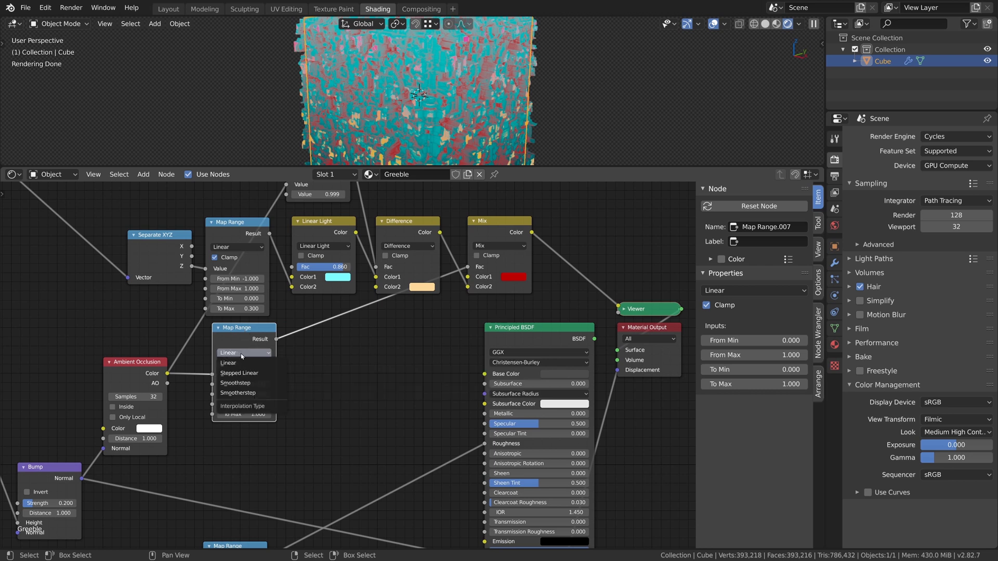
pyautogui.click(240, 393)
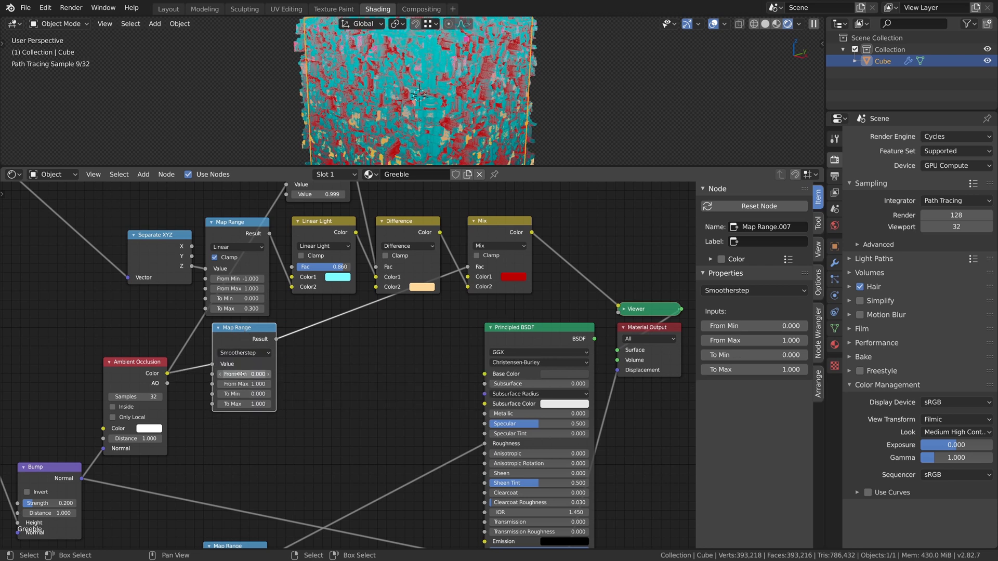
pyautogui.moveTo(245, 374); pyautogui.dragTo(198, 384)
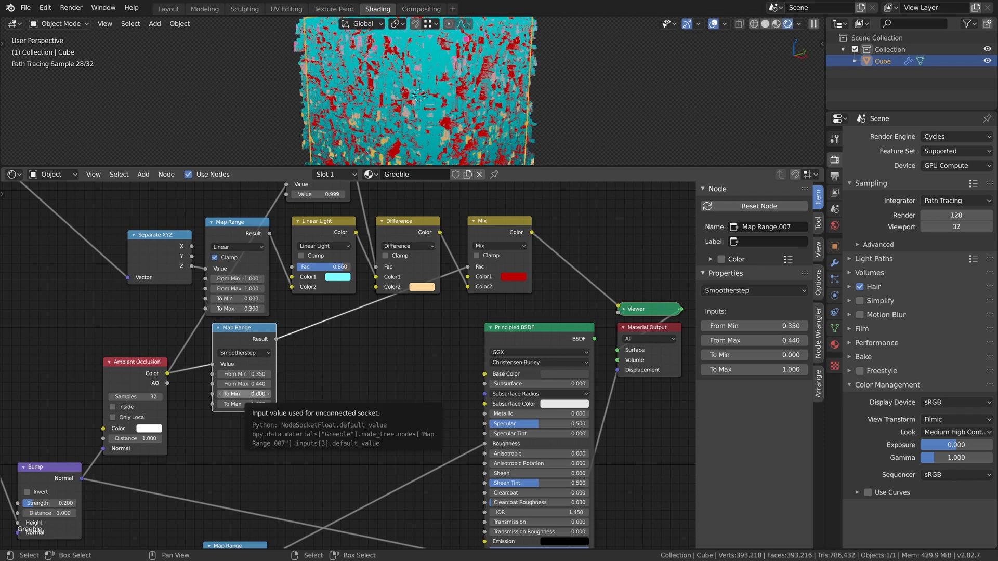
# Step: Move the Principled BSDF and the output nodes farther from the color mix nodes
pyautogui.scroll(-3, 234, 334)
pyautogui.scroll(-4, 398, 112)
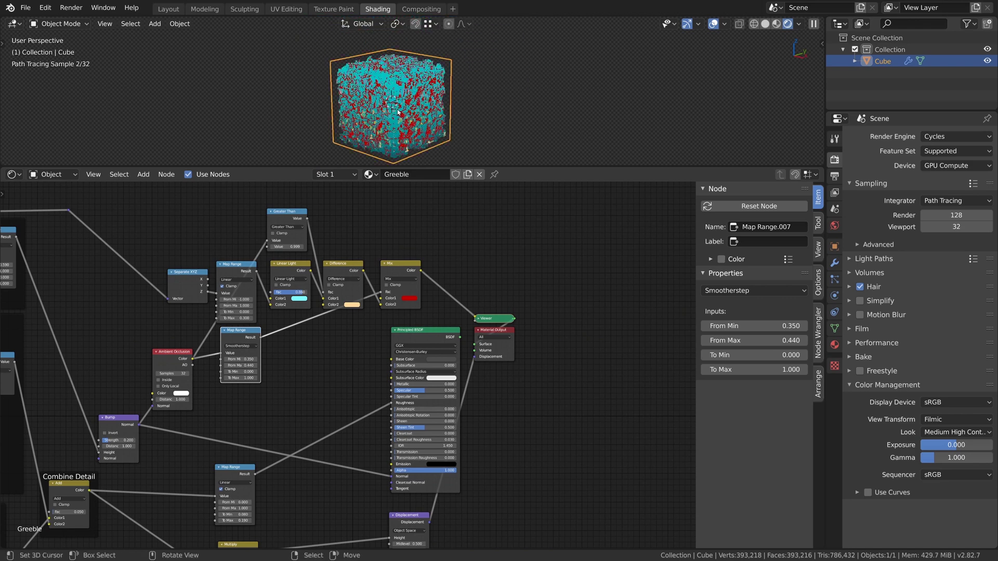
pyautogui.scroll(1, 398, 112)
pyautogui.scroll(-2, 448, 228)
pyautogui.moveTo(391, 493); pyautogui.dragTo(516, 300)
pyautogui.scroll(4, 363, 296)
# Step: Connect the last Mix color to the Principled BSDF's Base Color, output that shader and set Metallic to 1
pyautogui.moveTo(434, 240); pyautogui.dragTo(494, 335)
pyautogui.keyDown('ctrl'); pyautogui.keyDown('shift'); pyautogui.click(507, 359); pyautogui.keyUp('shift'); pyautogui.keyUp('ctrl')
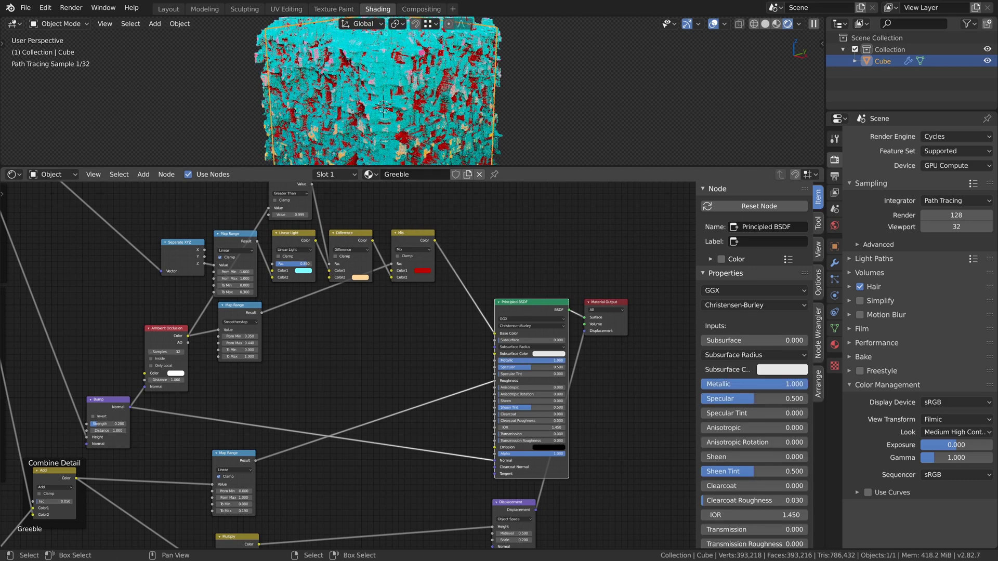
pyautogui.moveTo(509, 362); pyautogui.dragTo(566, 362)
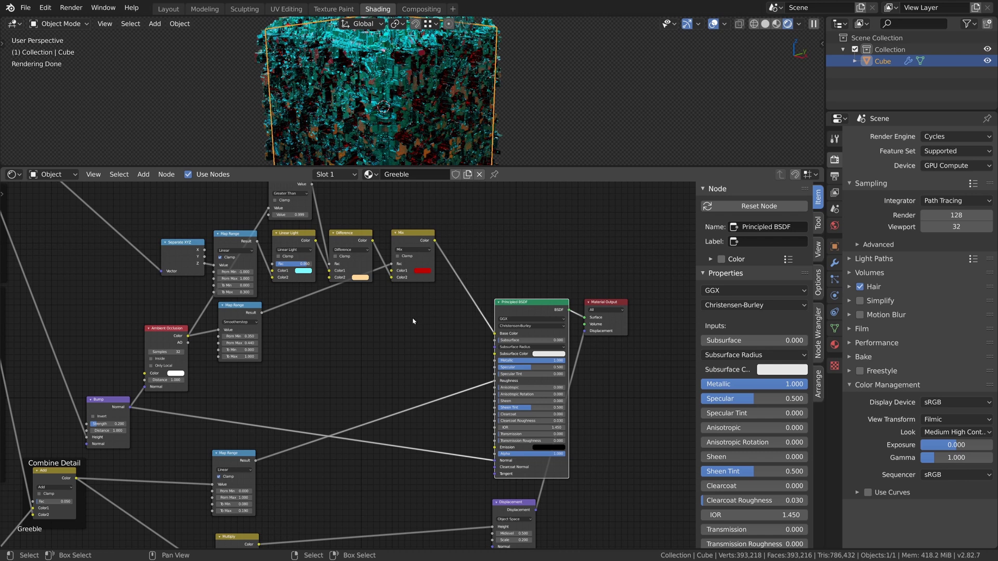
# Step: Add an Emission node above the Principled BSDF and combine the two through a Mix Shader into the Material Output
pyautogui.moveTo(413, 321); pyautogui.dragTo(377, 340, button='middle')
pyautogui.hotkey('shift', 'a')
pyautogui.moveTo(468, 235)
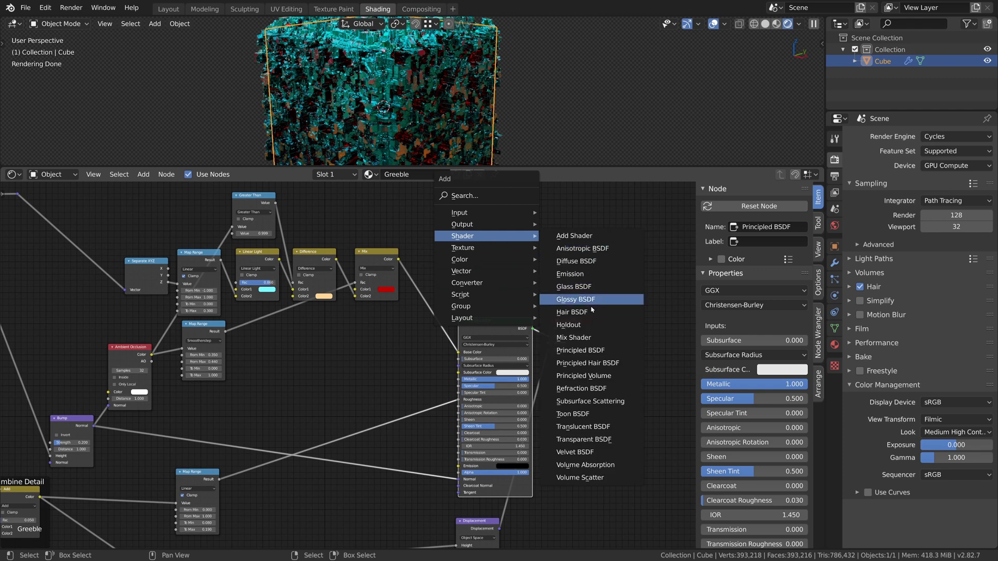
pyautogui.click(572, 275)
pyautogui.click(485, 270)
pyautogui.moveTo(572, 321); pyautogui.dragTo(628, 320)
pyautogui.keyDown('ctrl'); pyautogui.keyDown('shift'); pyautogui.moveTo(512, 336); pyautogui.dragTo(505, 286, button='right'); pyautogui.keyUp('shift'); pyautogui.keyUp('ctrl')
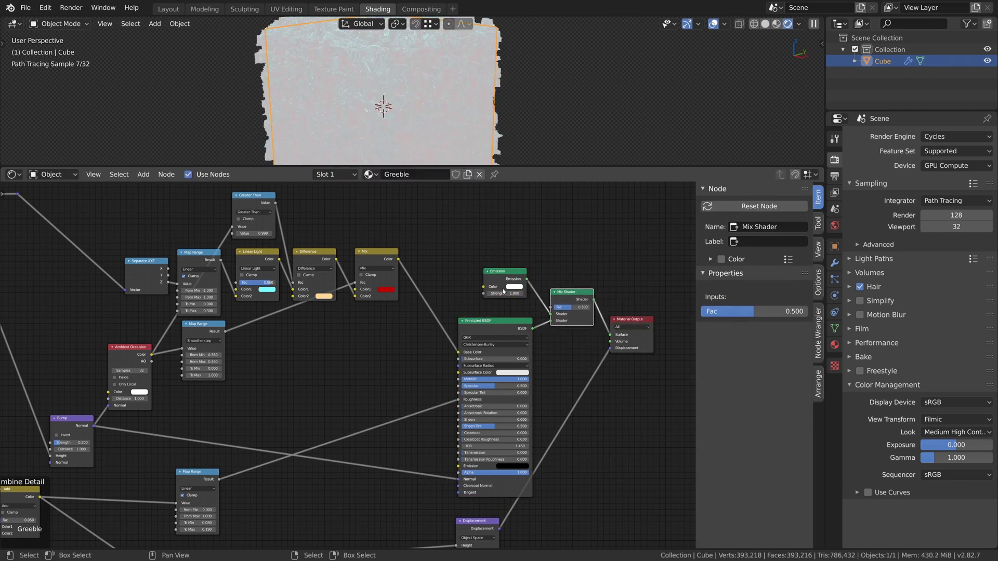
# Step: Set the Emission node's color to cyan
pyautogui.scroll(2, 503, 291)
pyautogui.click(526, 289)
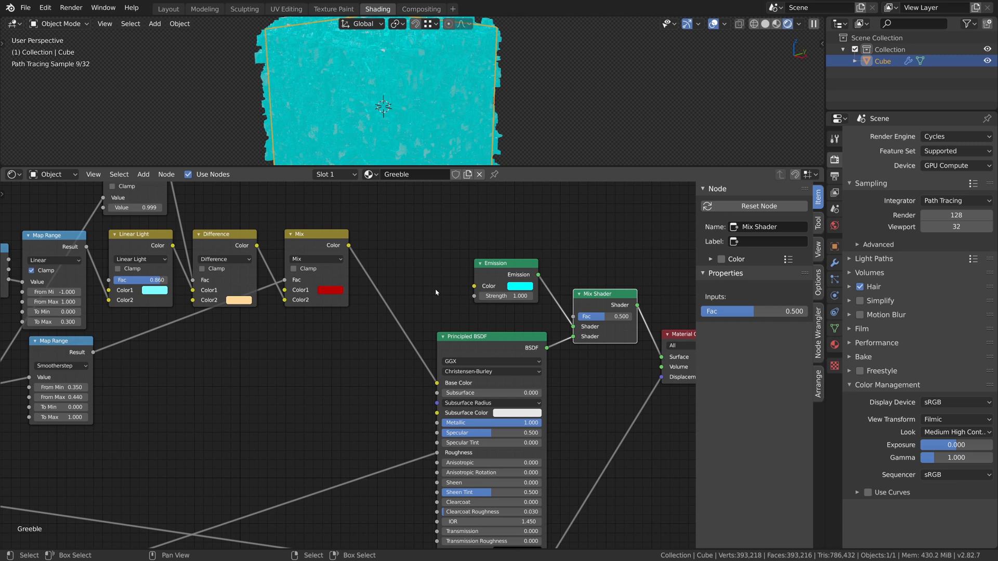
# Step: Duplicate the Greater Than node above the Emission node and feed it the Ambient Occlusion node's Color output
pyautogui.scroll(-2, 435, 291)
pyautogui.moveTo(421, 268); pyautogui.dragTo(496, 317, button='middle')
pyautogui.scroll(-3, 494, 319)
pyautogui.click(312, 242)
pyautogui.hotkey('shift', 'd')
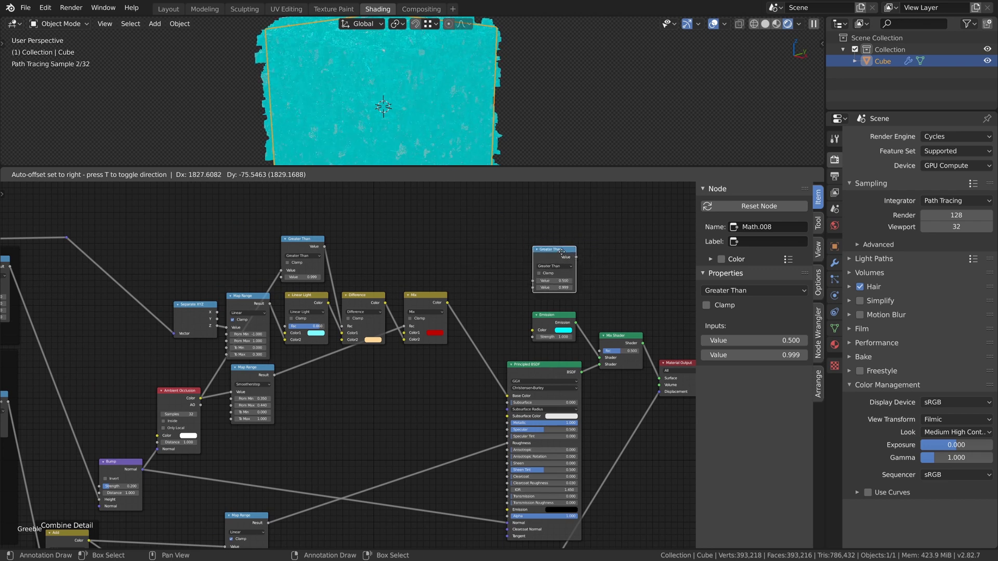
pyautogui.click(564, 259)
pyautogui.moveTo(201, 402); pyautogui.dragTo(209, 417)
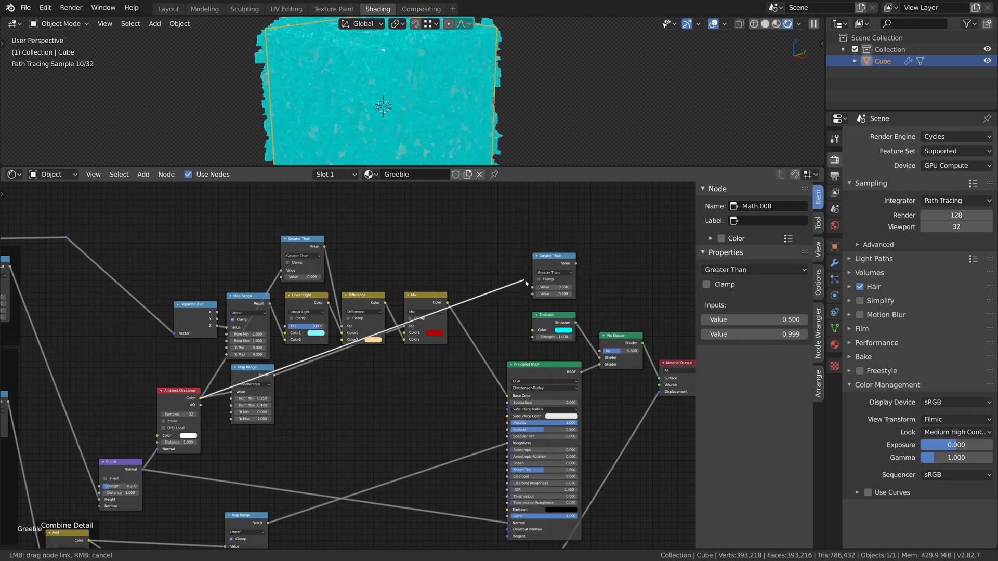
pyautogui.moveTo(538, 291); pyautogui.dragTo(535, 289)
# Step: Set the new Greater Than threshold to 0.014, connect its Value to the Mix Shader's Fac and output the Mix Shader to the surface
pyautogui.scroll(3, 565, 257)
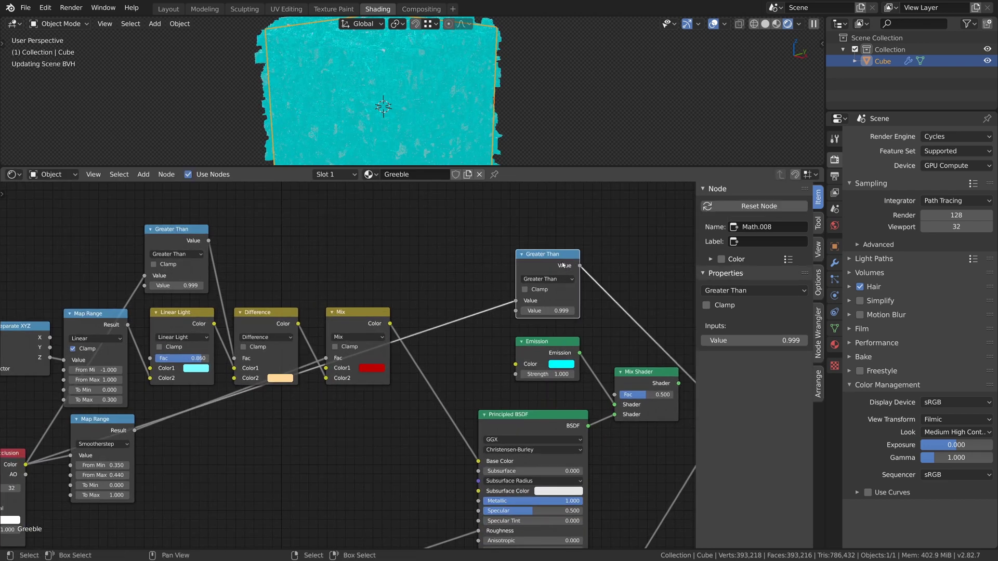
pyautogui.scroll(1, 564, 282)
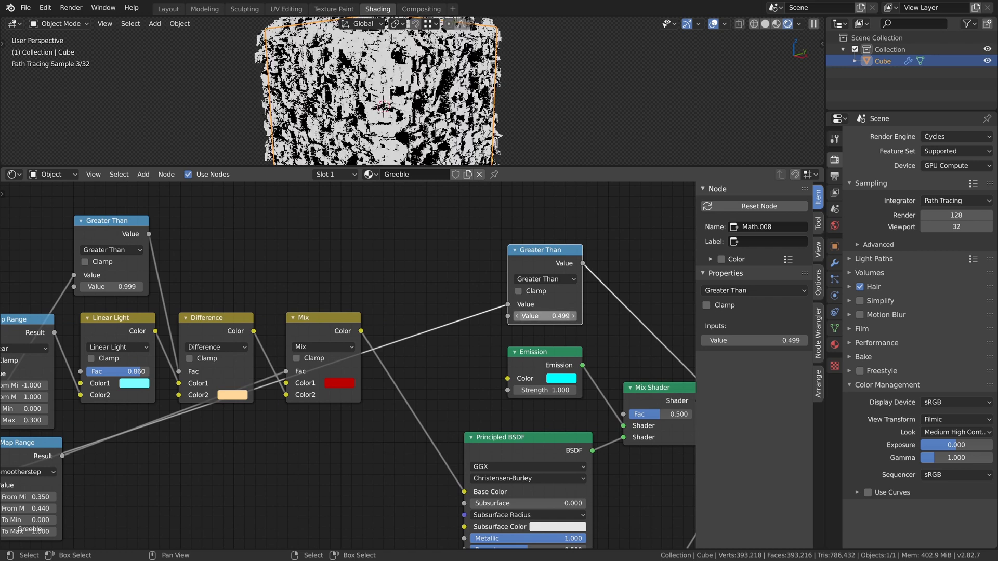
pyautogui.moveTo(564, 282); pyautogui.dragTo(466, 286, button='middle')
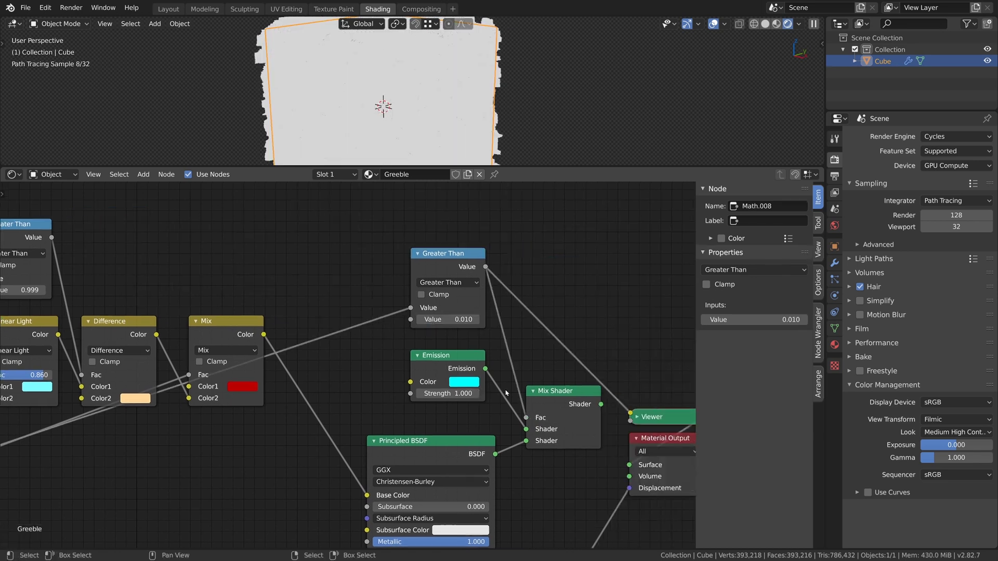
pyautogui.click(459, 318)
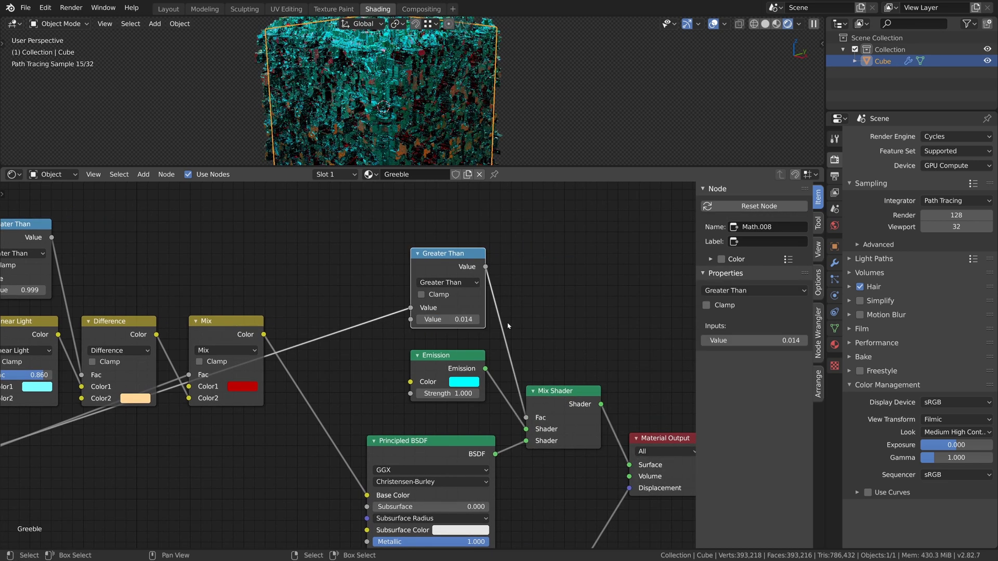
# Step: Group the coloring nodes in a frame labelled "Color" and enable a custom color for it
pyautogui.scroll(-8, 509, 326)
pyautogui.moveTo(244, 241); pyautogui.dragTo(470, 378)
pyautogui.hotkey('shift', 'p')
pyautogui.doubleClick(769, 241)
pyautogui.write('Color')
pyautogui.press('Return')
pyautogui.click(721, 259)
# Step: Tidy the wiring around the Color frame by shifting nodes and adding three repositioned reroute points to the links
pyautogui.moveTo(197, 451); pyautogui.dragTo(153, 452)
pyautogui.moveTo(243, 390); pyautogui.dragTo(211, 387)
pyautogui.keyDown('shift'); pyautogui.moveTo(257, 358); pyautogui.dragTo(260, 387, button='right'); pyautogui.keyUp('shift')
pyautogui.press('g')
pyautogui.keyDown('shift'); pyautogui.moveTo(259, 280); pyautogui.dragTo(266, 302, button='right'); pyautogui.keyUp('shift')
pyautogui.press('g')
pyautogui.keyDown('shift'); pyautogui.moveTo(500, 278); pyautogui.dragTo(504, 306, button='right'); pyautogui.keyUp('shift')
pyautogui.press('g')
# Step: Enlarge the 3D viewport and maximize it to examine the rendered greeble cube up close
pyautogui.scroll(-5, 490, 301)
pyautogui.moveTo(491, 301); pyautogui.dragTo(565, 238, button='middle')
pyautogui.scroll(-4, 587, 135)
pyautogui.moveTo(595, 167); pyautogui.dragTo(594, 399)
pyautogui.scroll(4, 566, 270)
pyautogui.moveTo(567, 270); pyautogui.dragTo(603, 239, button='middle')
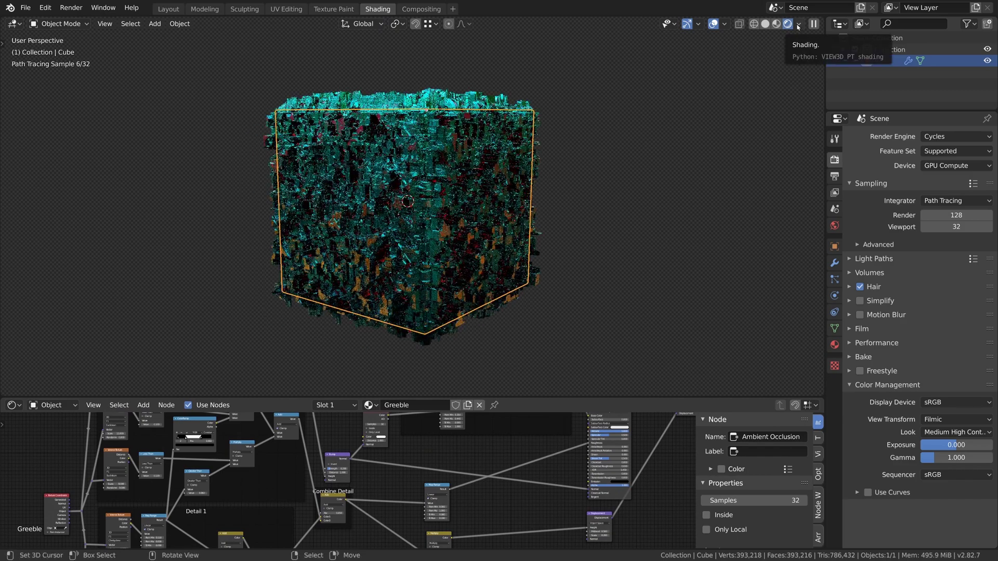
pyautogui.click(798, 25)
pyautogui.hotkey('ctrl', 'space')
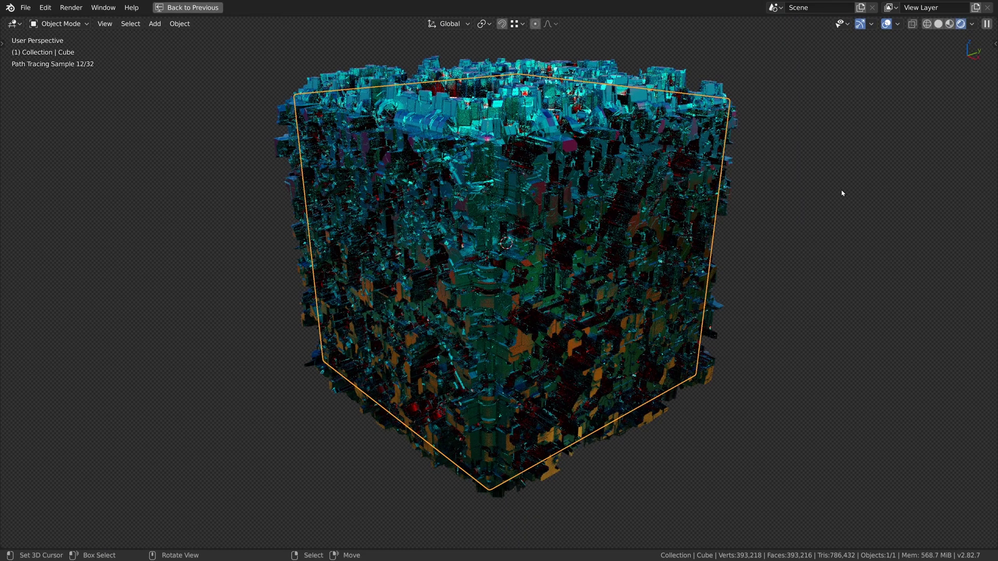